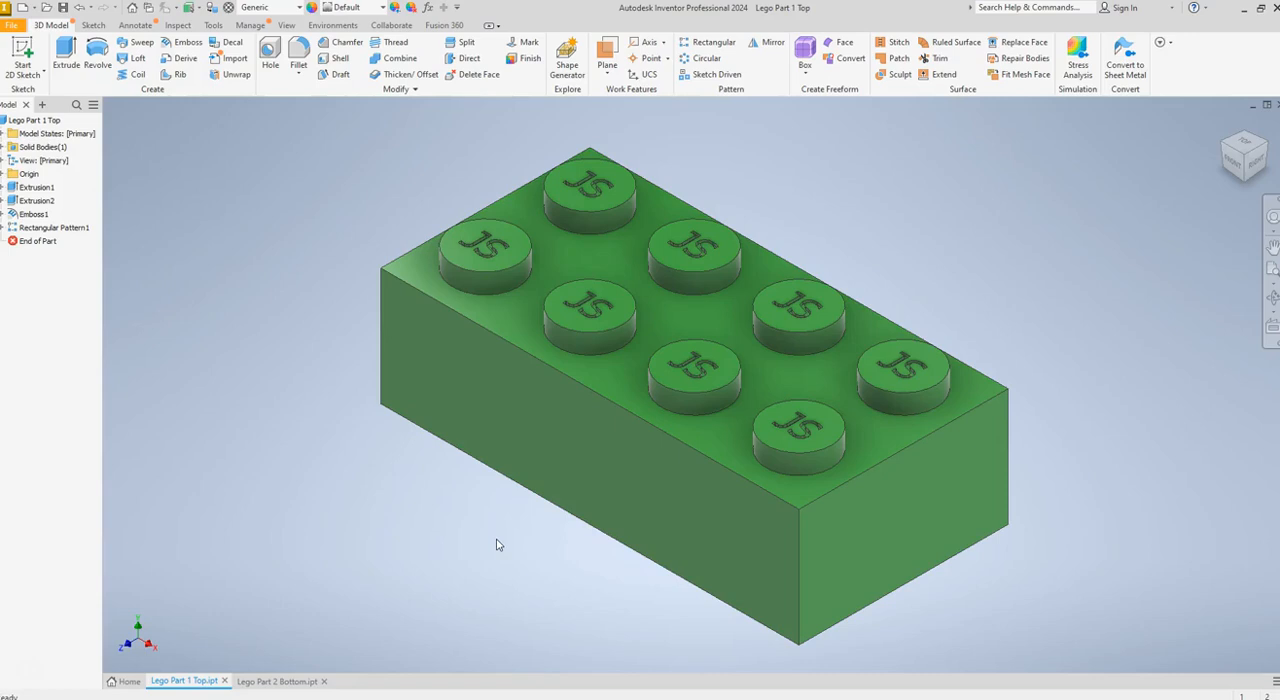
View the hollow underside of Lego Part 2 Bottom for reference and return to Lego Part 1 Top
{"action": "left_click", "coordinate": [311, 682]}
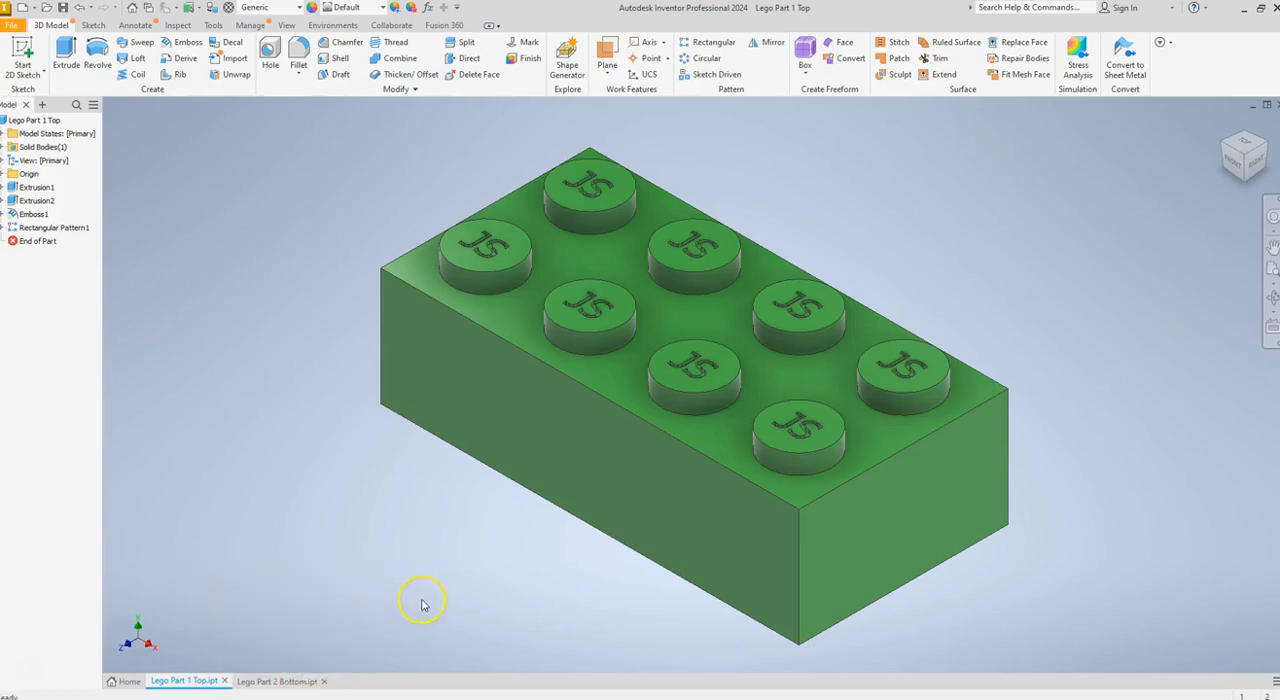
{"action": "left_click", "coordinate": [277, 680]}
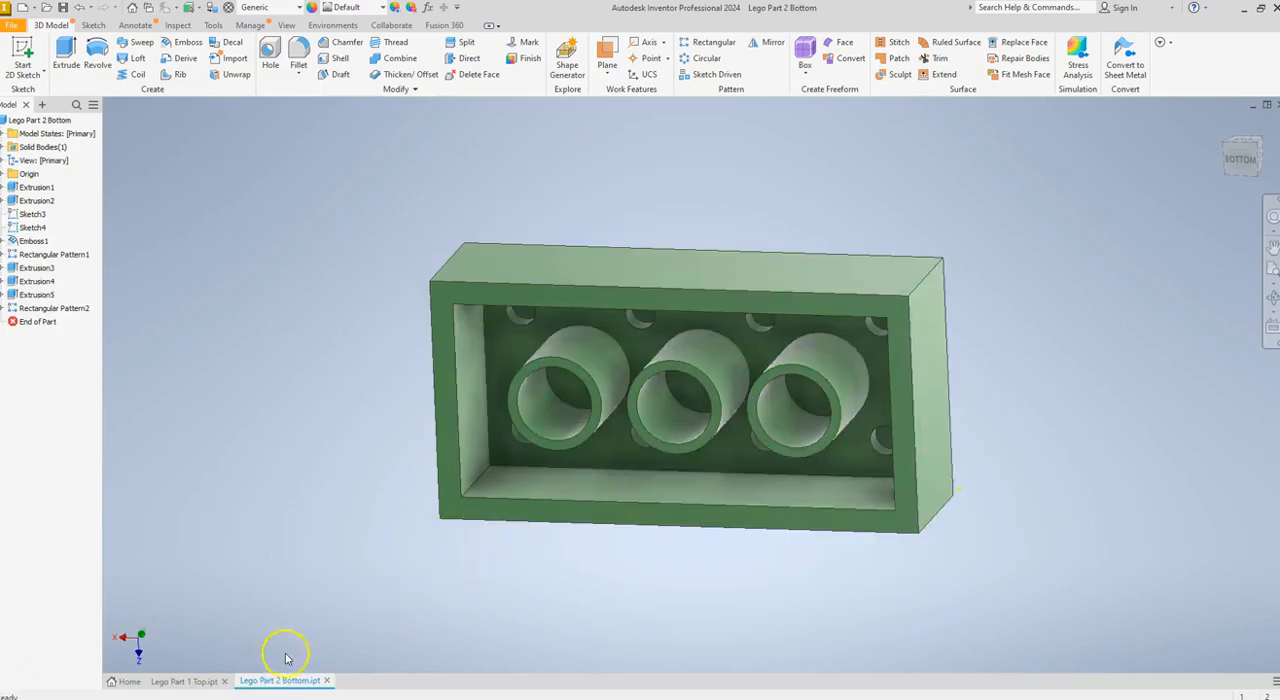
{"action": "left_click", "coordinate": [185, 681]}
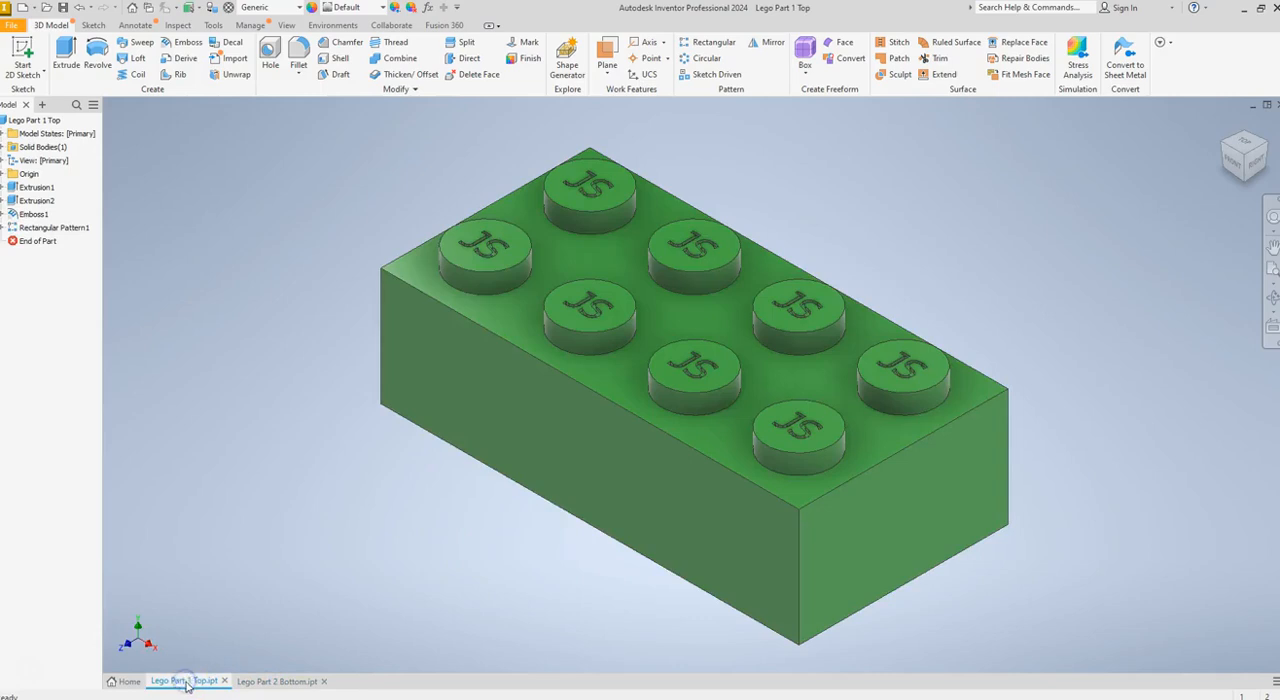
Start a 2D sketch on the brick's flat bottom face
{"action": "left_click_drag", "start_coordinate": [1232, 152], "coordinate": [1235, 170]}
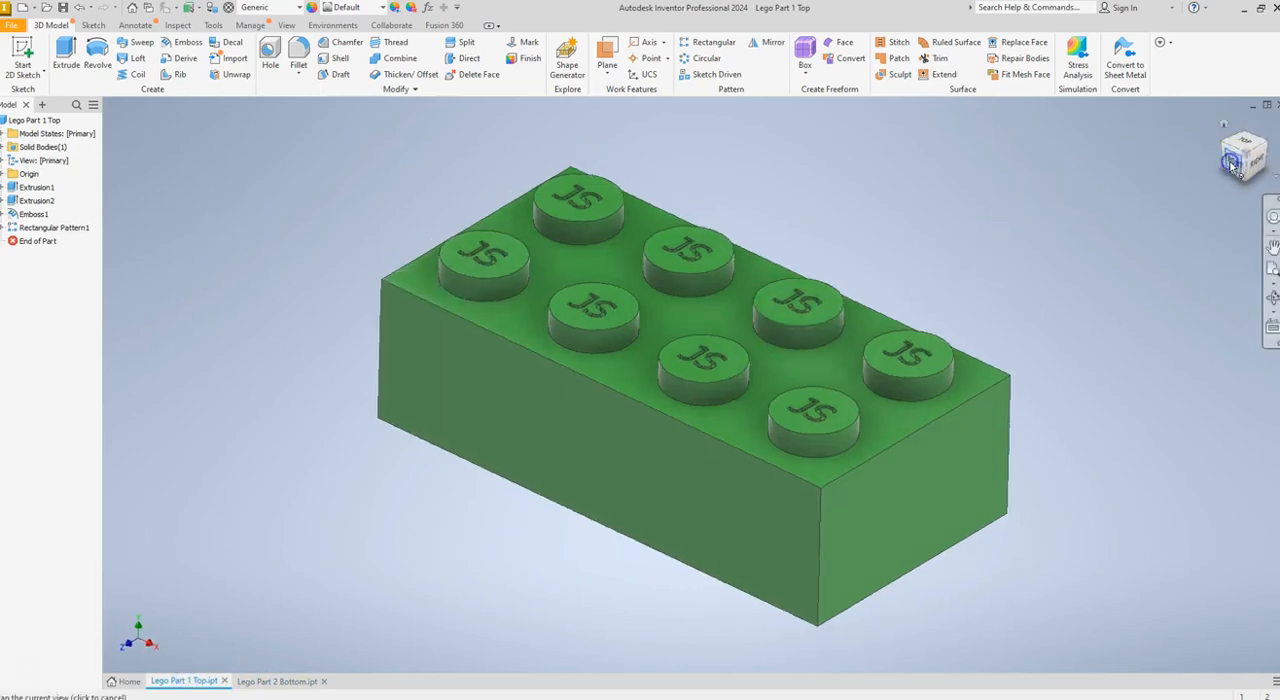
{"action": "left_click", "coordinate": [1231, 163]}
{"action": "left_click", "coordinate": [1244, 181]}
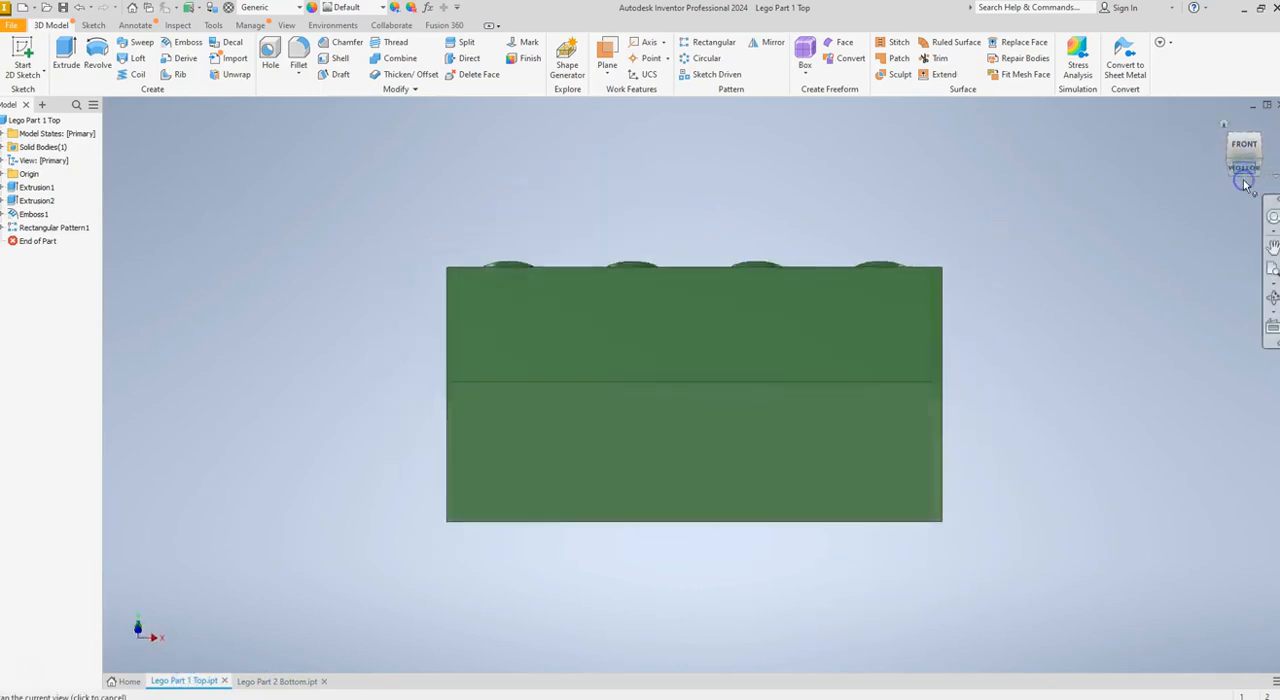
{"action": "left_click", "coordinate": [1267, 121]}
{"action": "left_click", "coordinate": [1267, 121]}
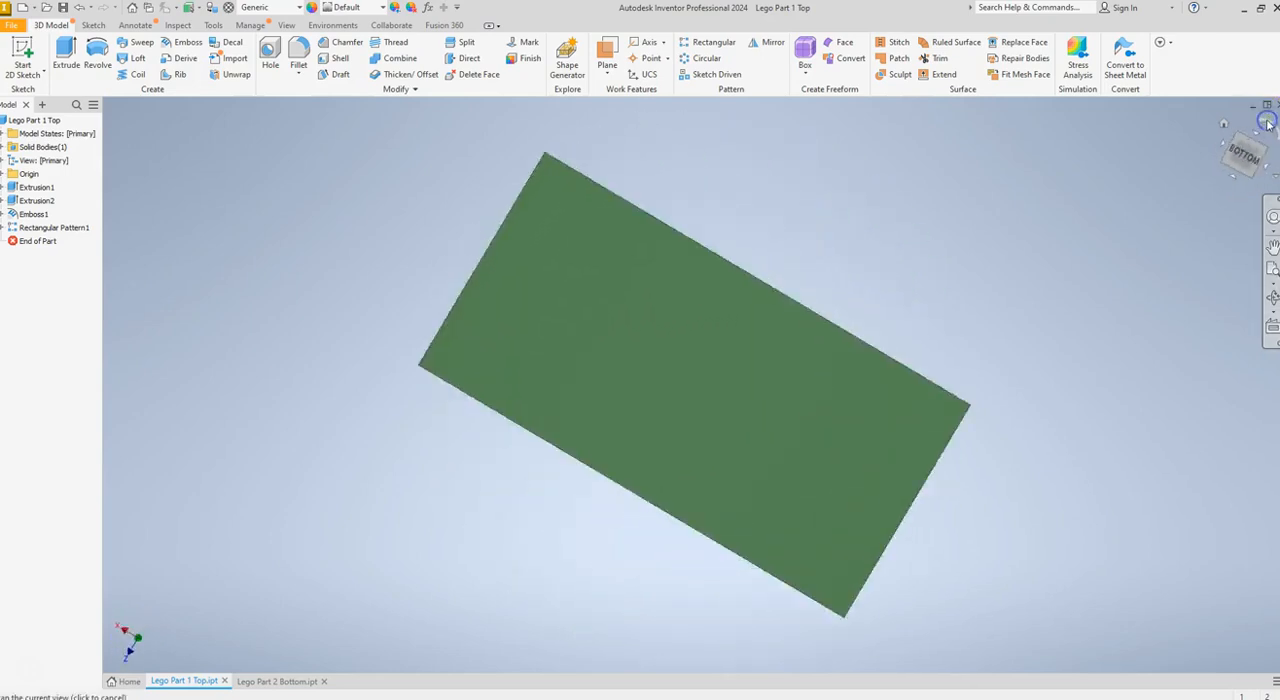
{"action": "left_click", "coordinate": [22, 58]}
{"action": "left_click", "coordinate": [579, 346]}
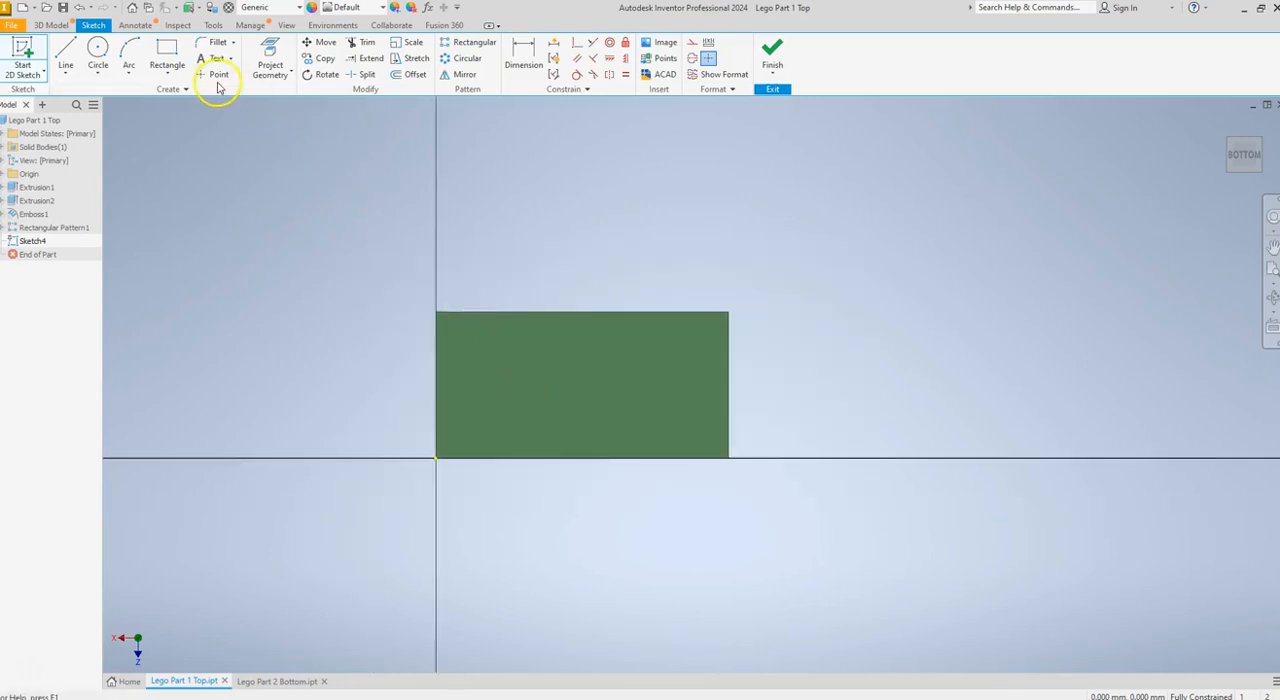
Sketch a rectangle about 29.2 by 12.3 mm inside the outline of the brick's bottom face
{"action": "scroll", "coordinate": [420, 194], "scroll_direction": "up", "scroll_amount": 3}
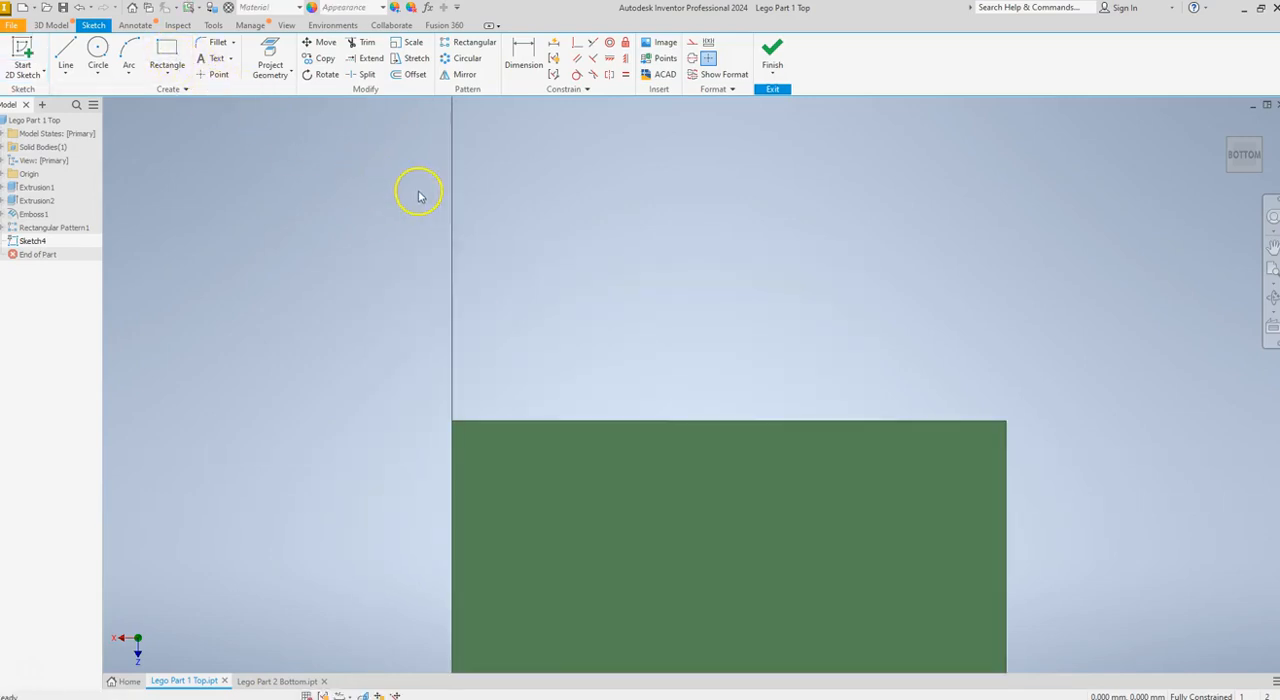
{"action": "scroll", "coordinate": [419, 196], "scroll_direction": "down", "scroll_amount": 3}
{"action": "left_click", "coordinate": [167, 55]}
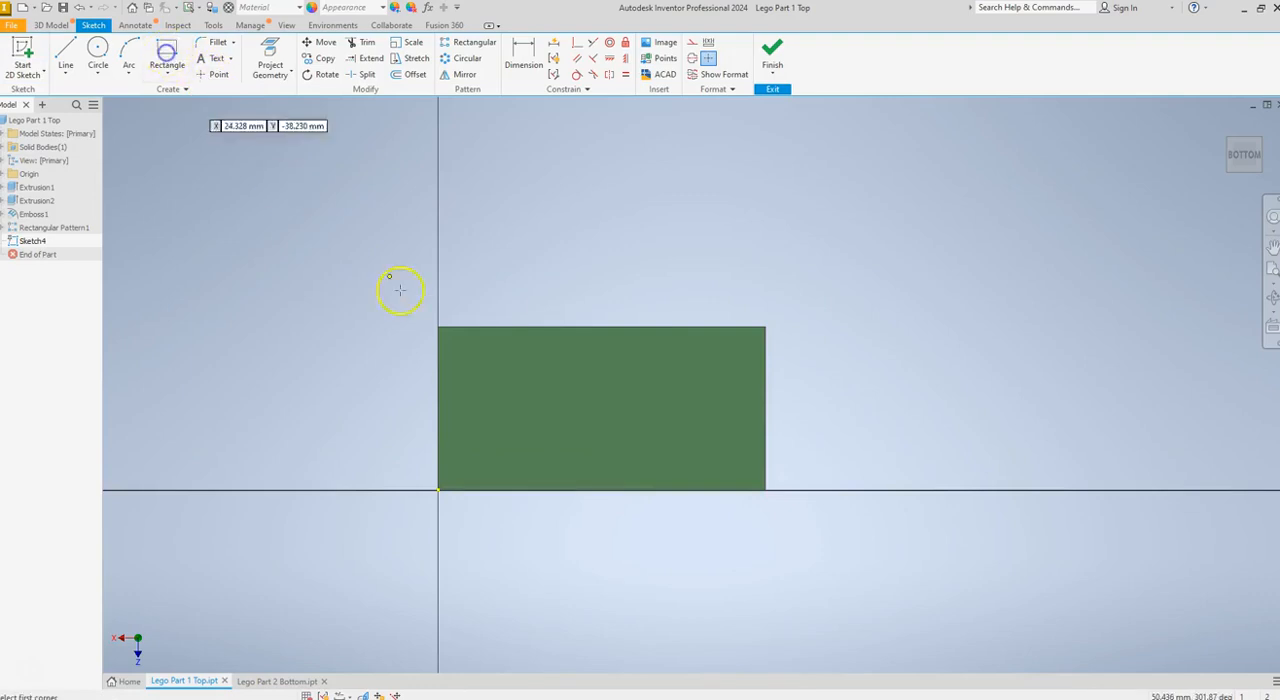
{"action": "left_click", "coordinate": [456, 347]}
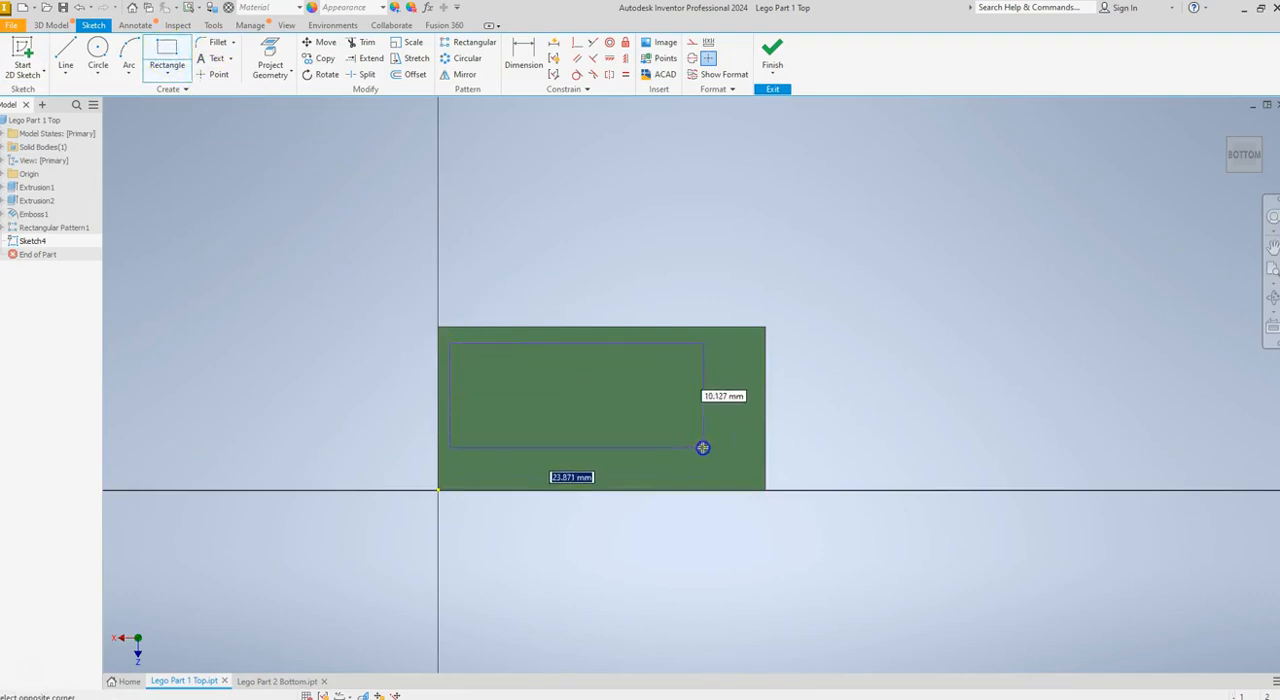
{"action": "left_click", "coordinate": [749, 469]}
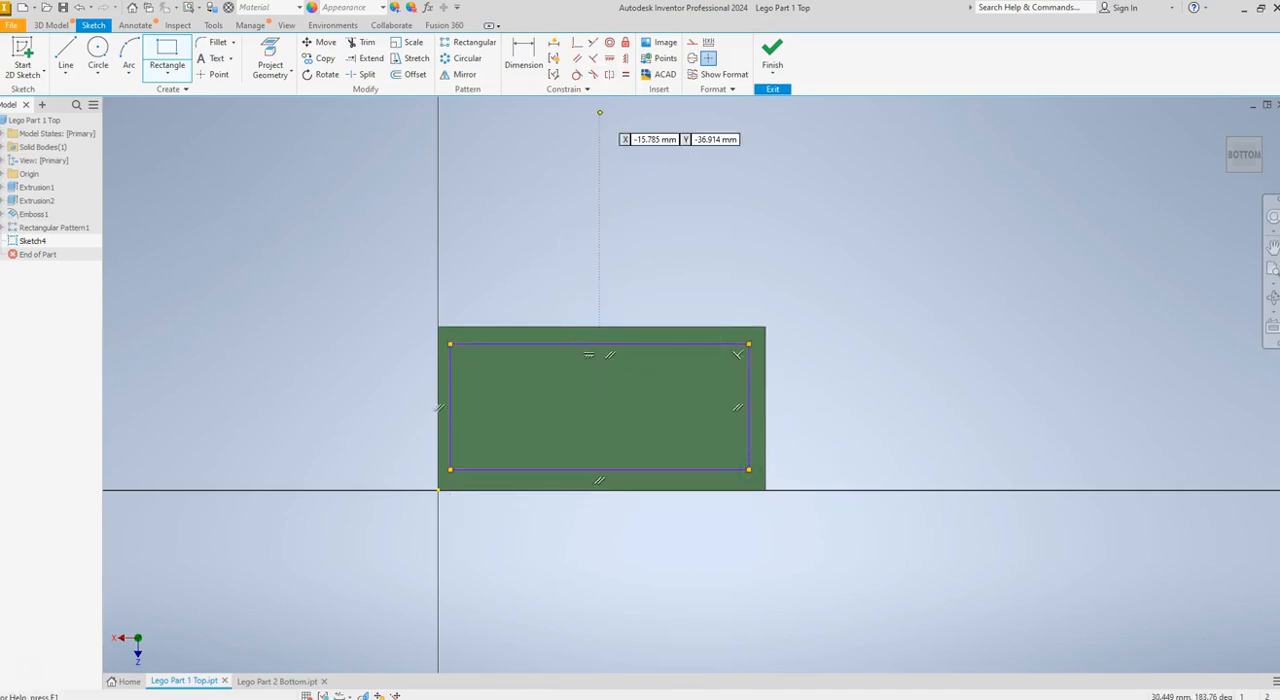
Dimension the gap between the rectangle's upper line and the brick's upper edge to 1.5 mm
{"action": "left_click", "coordinate": [530, 52]}
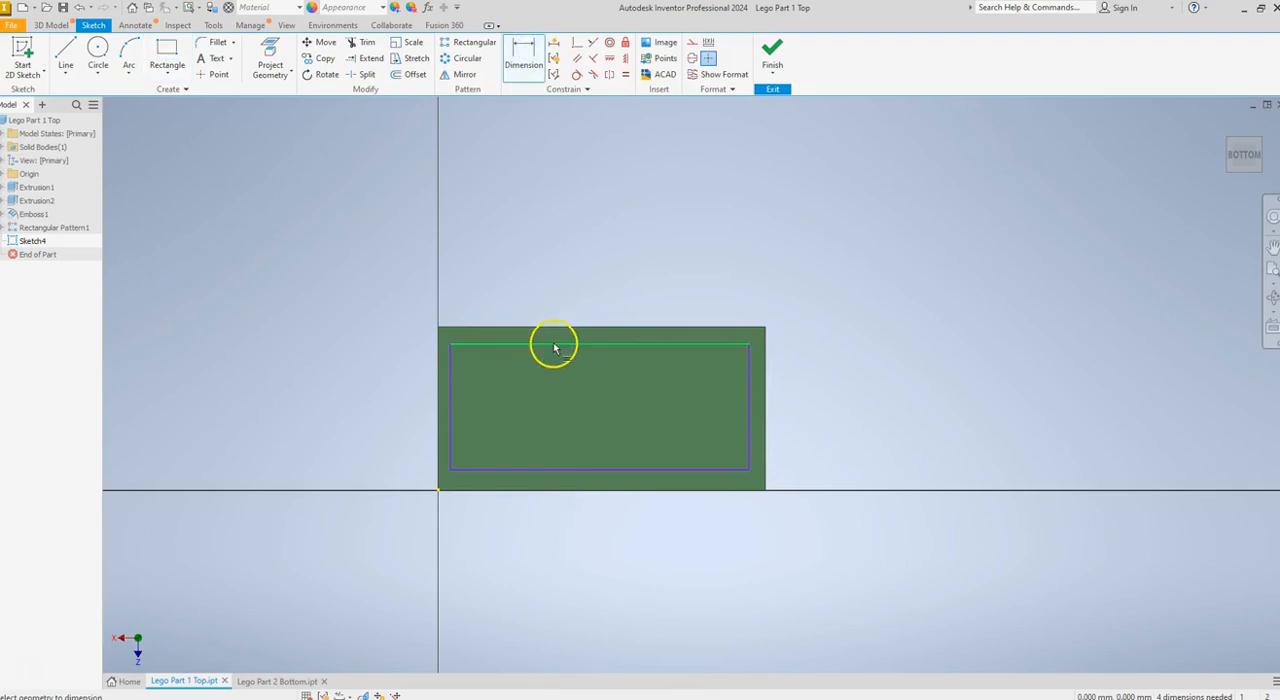
{"action": "left_click", "coordinate": [555, 348]}
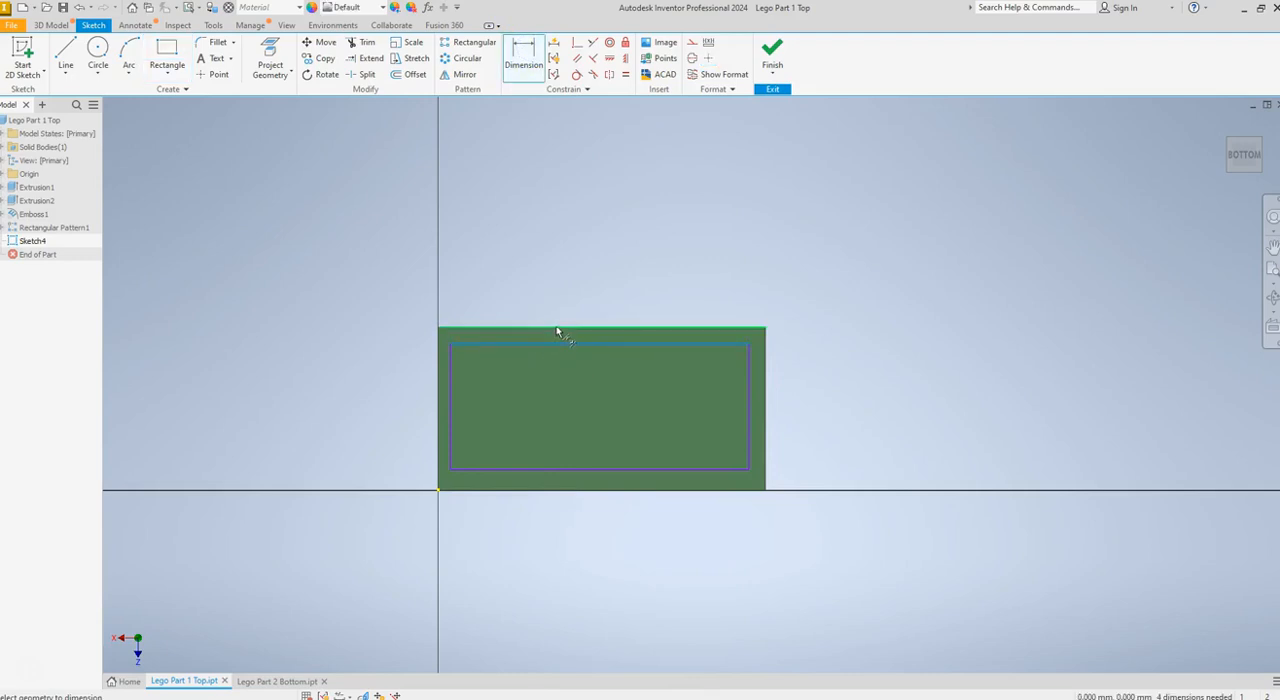
{"action": "left_click", "coordinate": [557, 328]}
{"action": "left_click", "coordinate": [567, 286]}
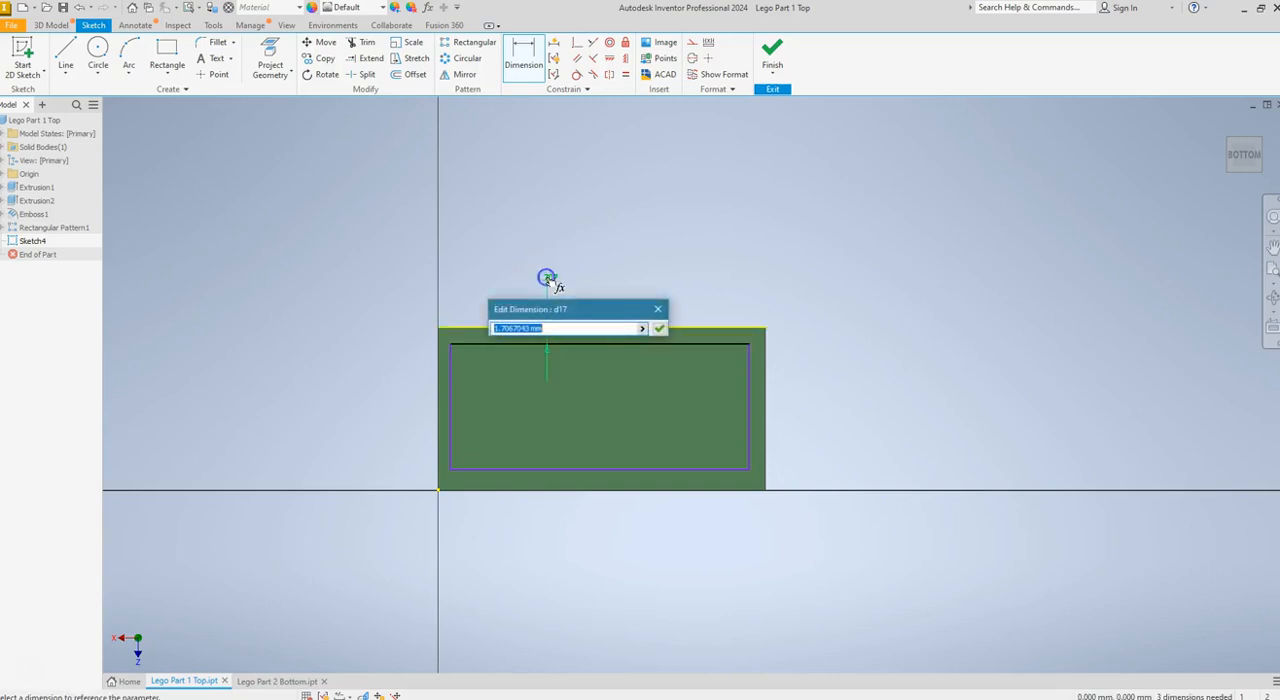
{"action": "type", "text": "1.5"}
{"action": "left_click", "coordinate": [659, 328]}
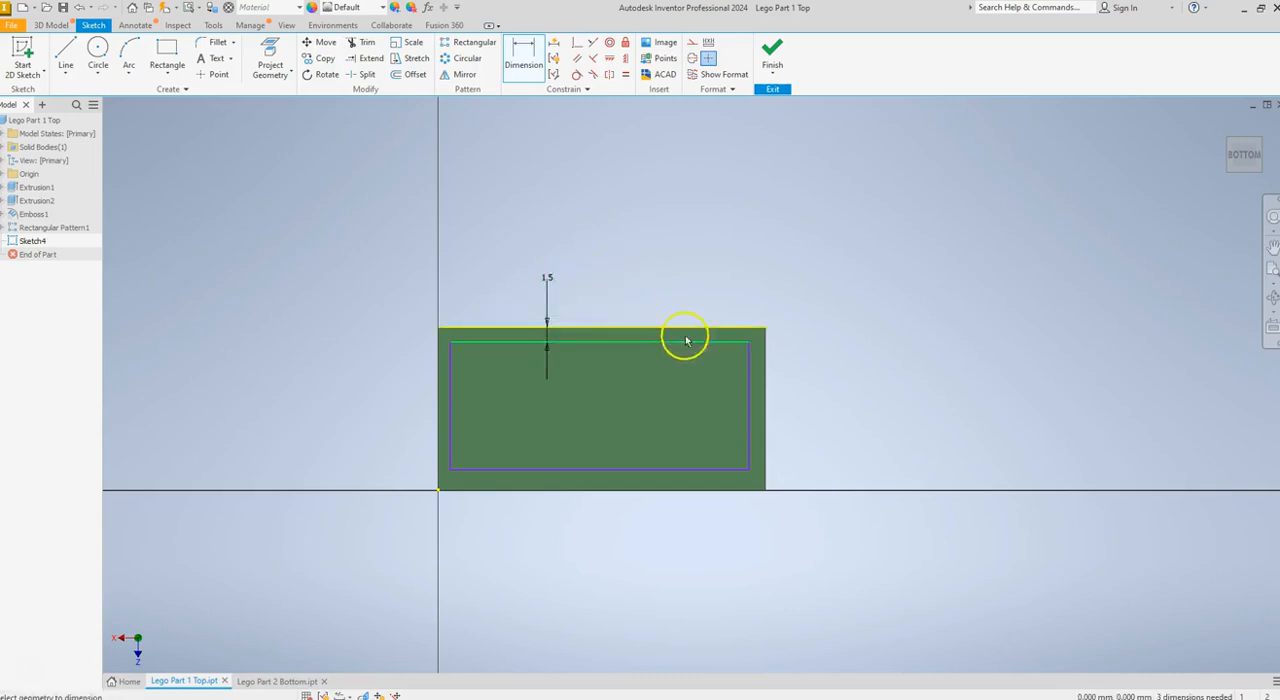
Dimension the gap between the rectangle's right line and the brick's right edge to 1.5 mm
{"action": "left_click", "coordinate": [751, 393]}
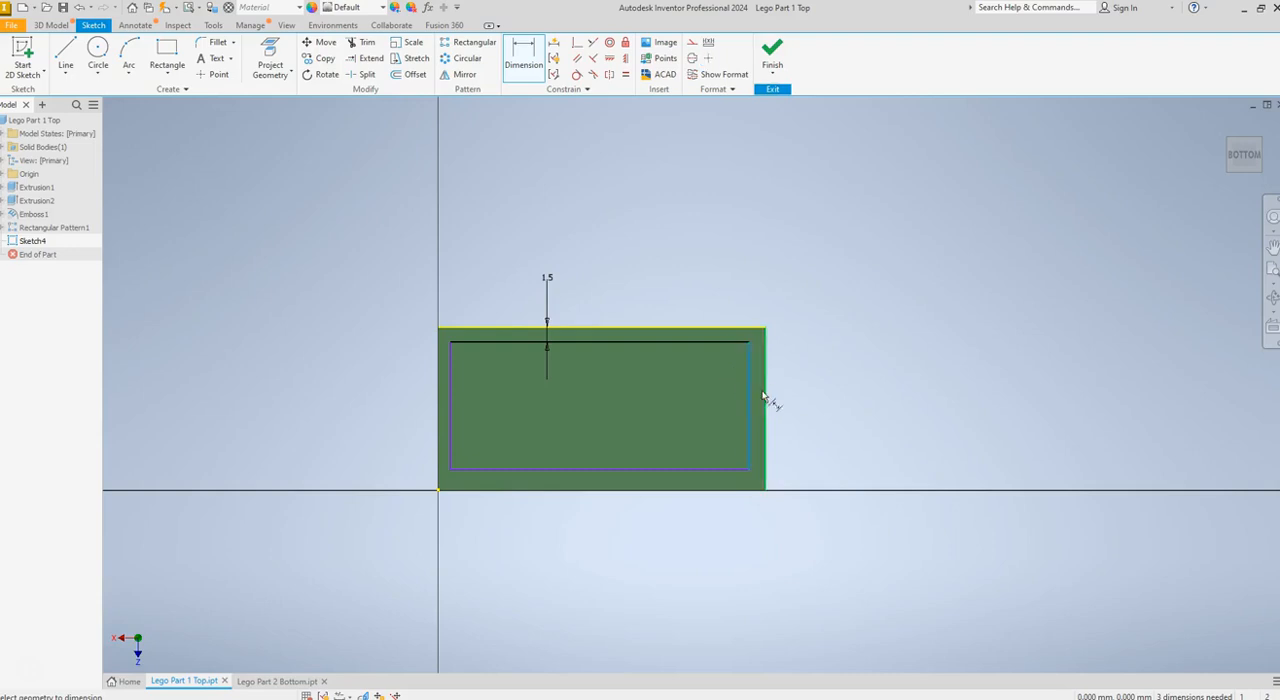
{"action": "left_click", "coordinate": [766, 395]}
{"action": "left_click", "coordinate": [791, 398]}
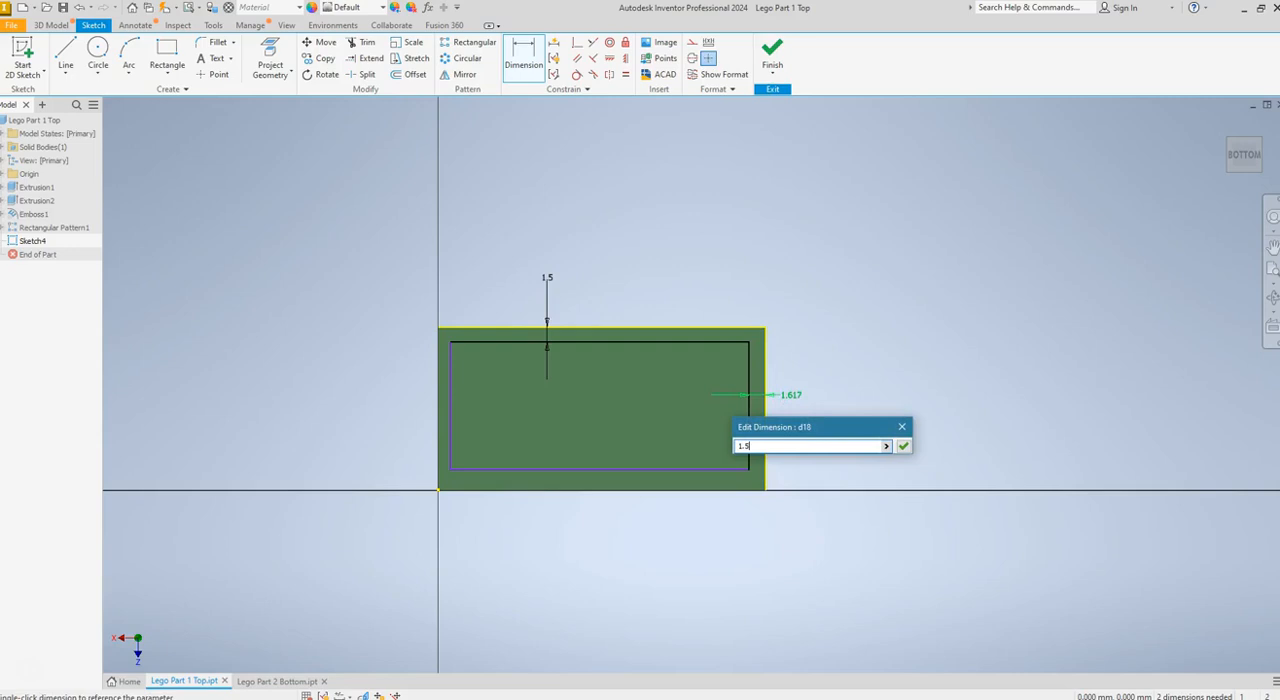
{"action": "key", "text": "Return"}
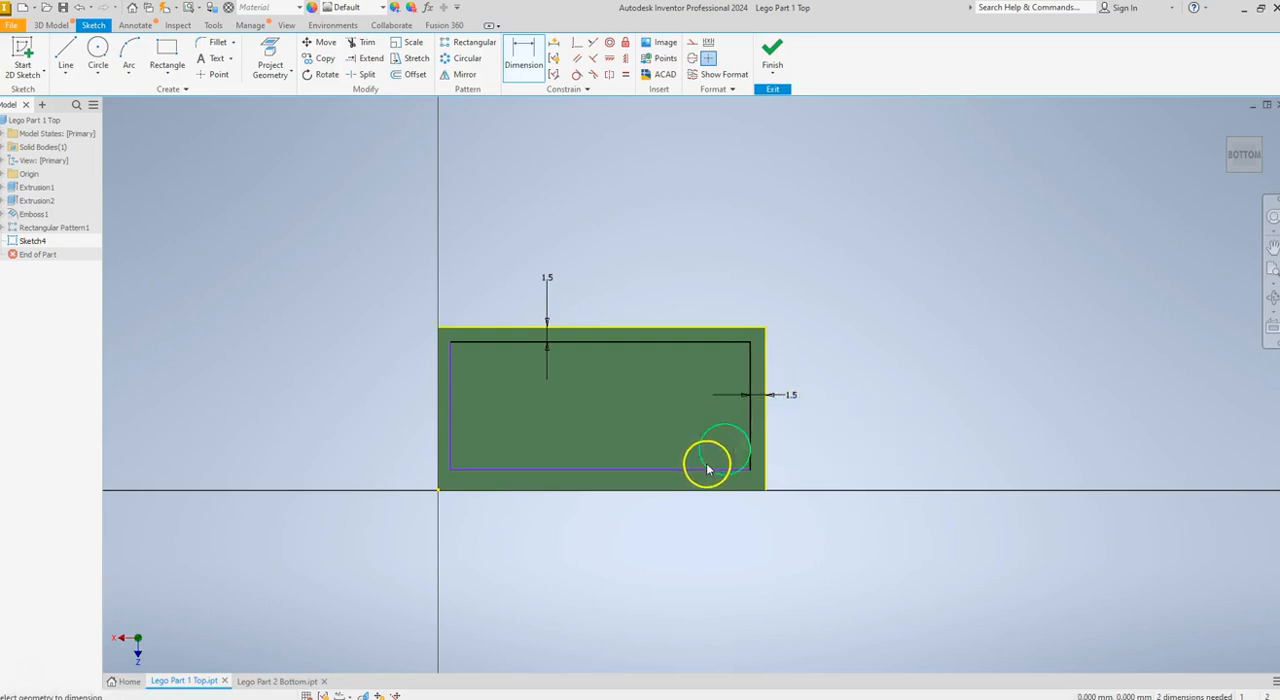
Dimension the gap between the rectangle's lower line and the brick's lower edge to 1.5 mm
{"action": "left_click", "coordinate": [678, 470]}
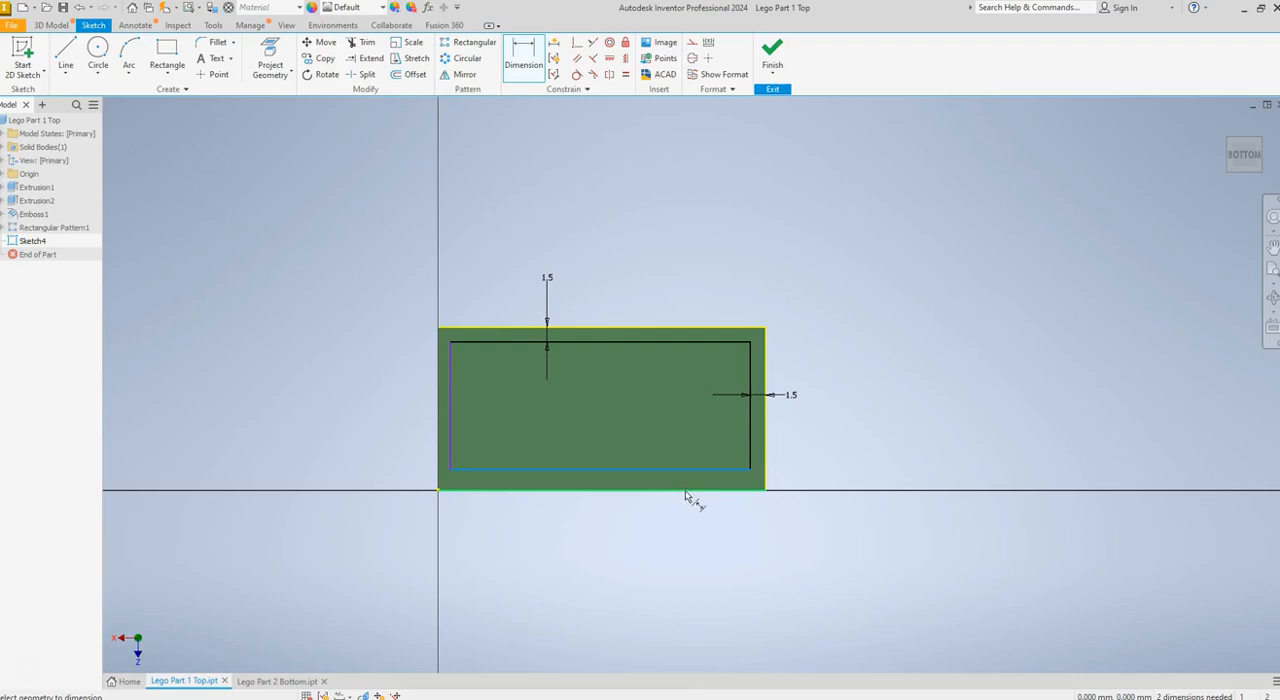
{"action": "left_click", "coordinate": [685, 491]}
{"action": "left_click", "coordinate": [690, 532]}
{"action": "type", "text": "1.5"}
{"action": "key", "text": "Return"}
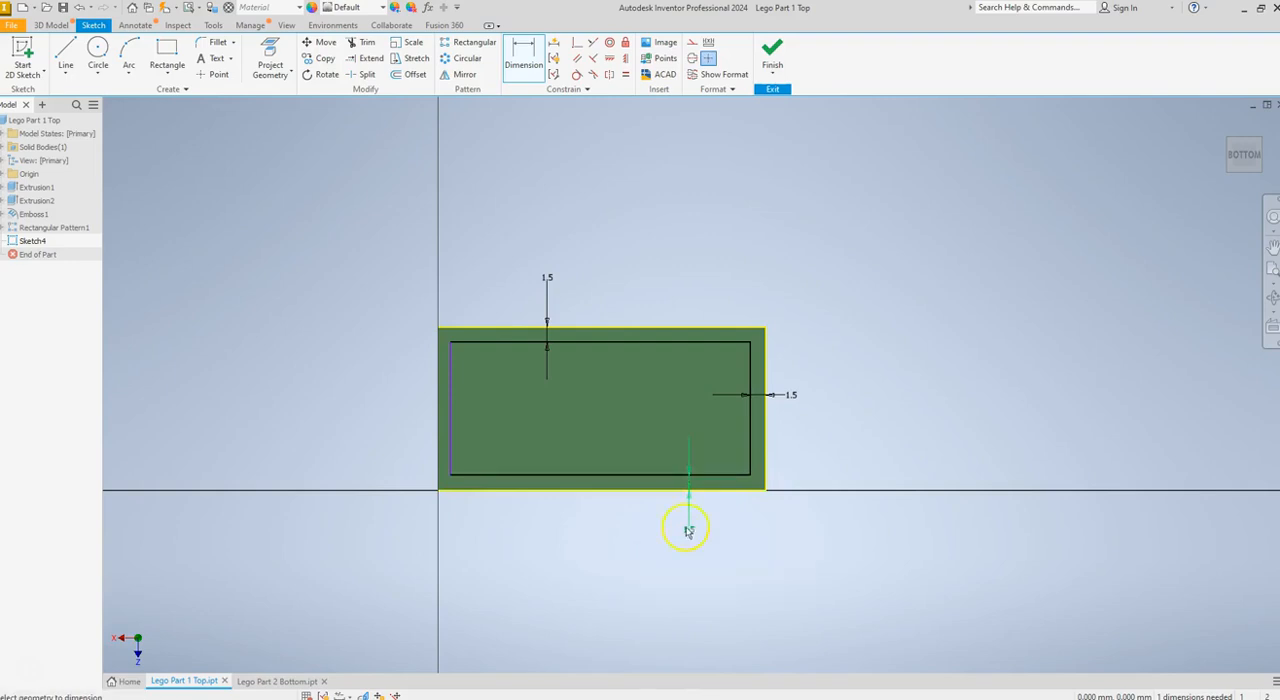
Dimension the gap between the rectangle's left line and the brick's left edge to 1.5 mm
{"action": "left_click", "coordinate": [438, 424]}
{"action": "left_click", "coordinate": [400, 426]}
{"action": "type", "text": "1.5"}
{"action": "key", "text": "Return"}
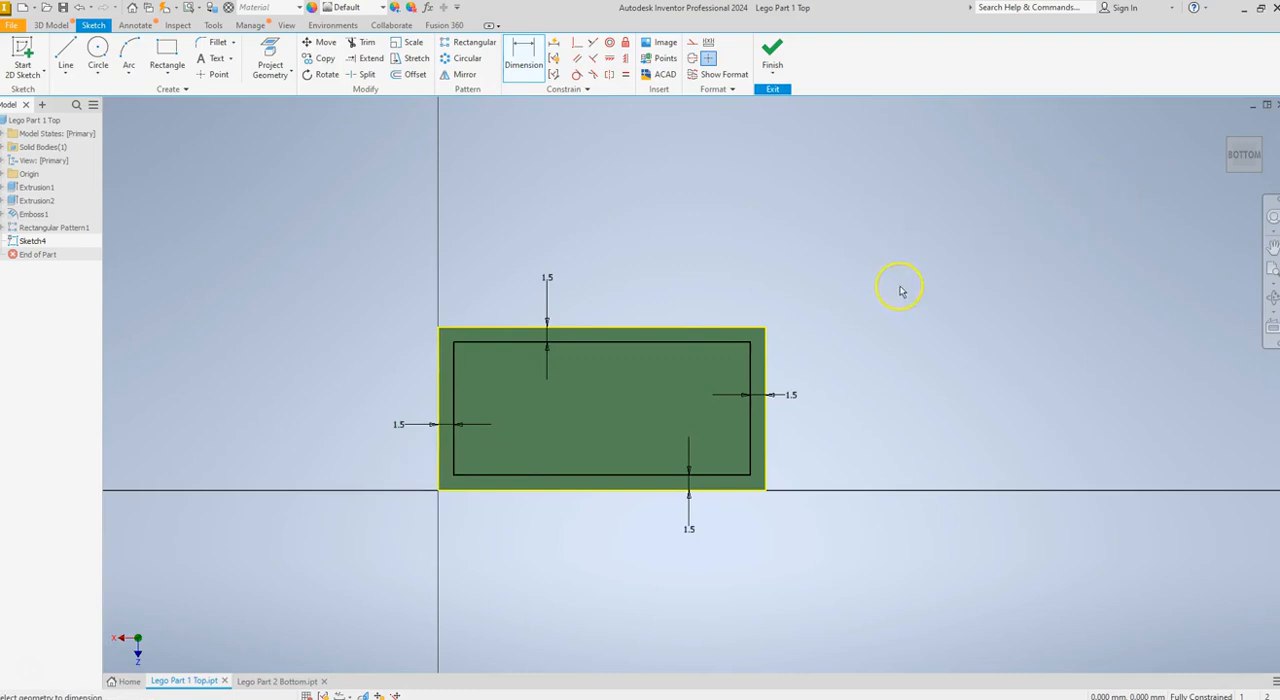
{"action": "middle_click_drag", "start_coordinate": [900, 287], "coordinate": [903, 284]}
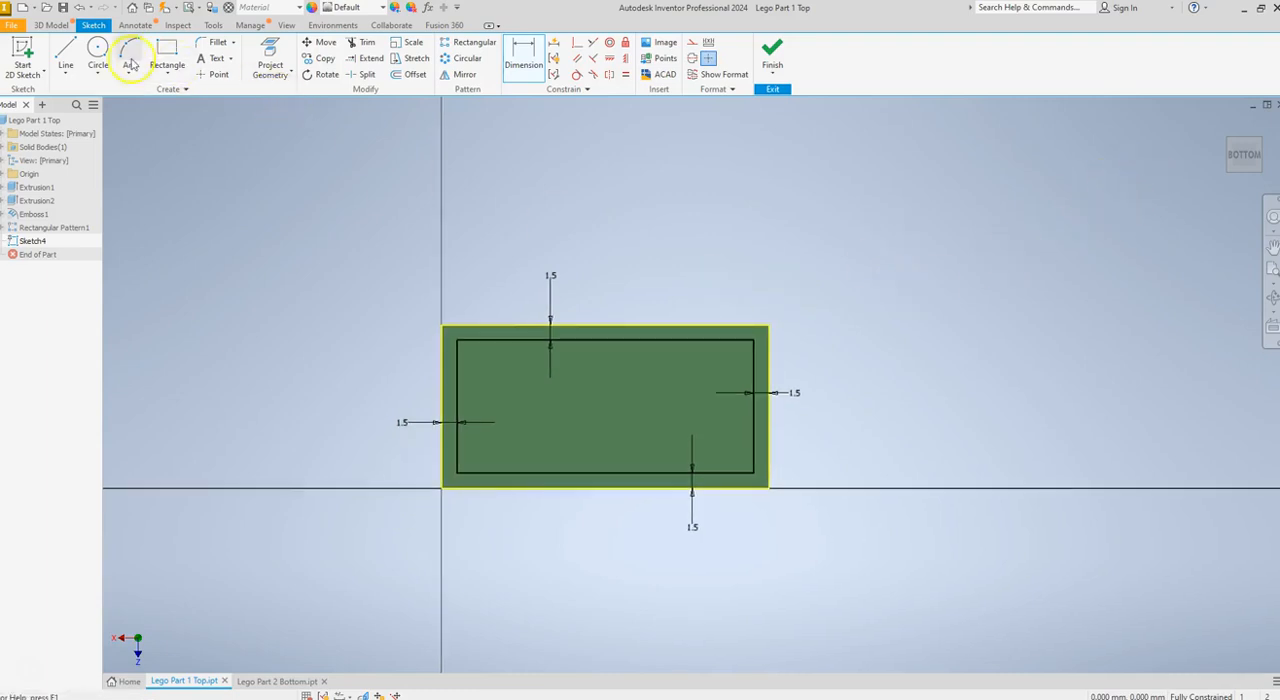
Extrude the inner rectangle 7.5 mm into the brick as a cut to hollow out the underside
{"action": "left_click", "coordinate": [51, 25]}
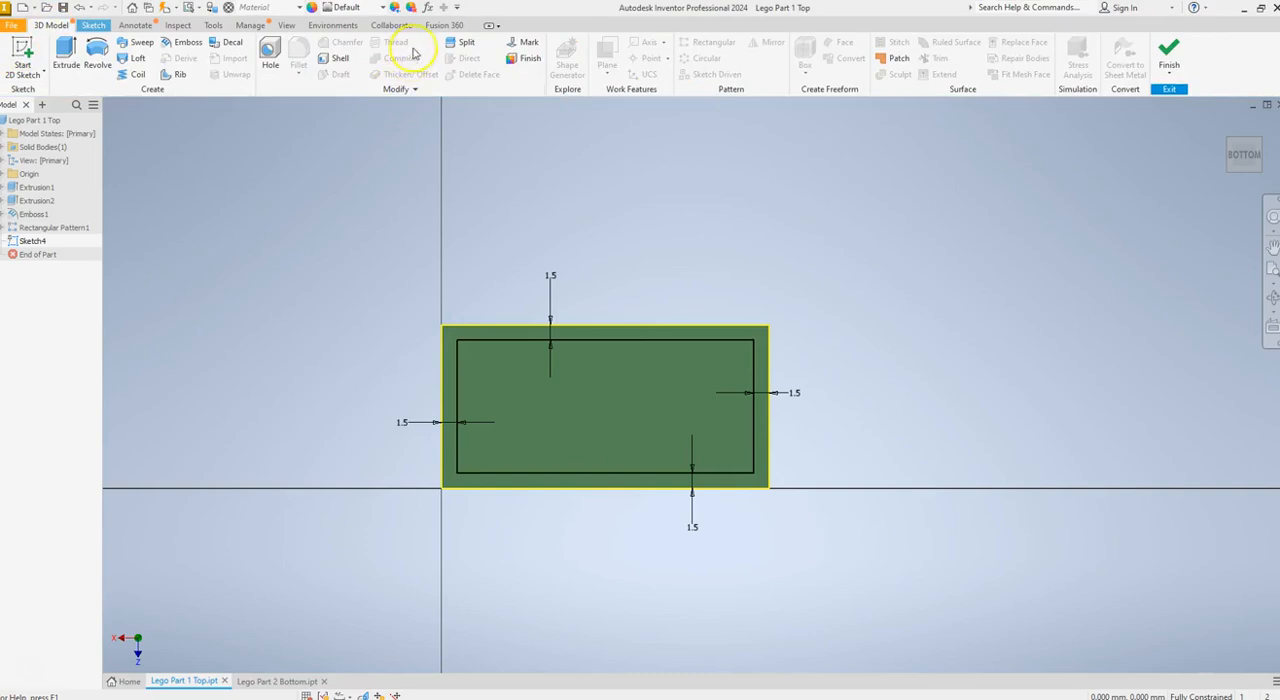
{"action": "left_click", "coordinate": [63, 56]}
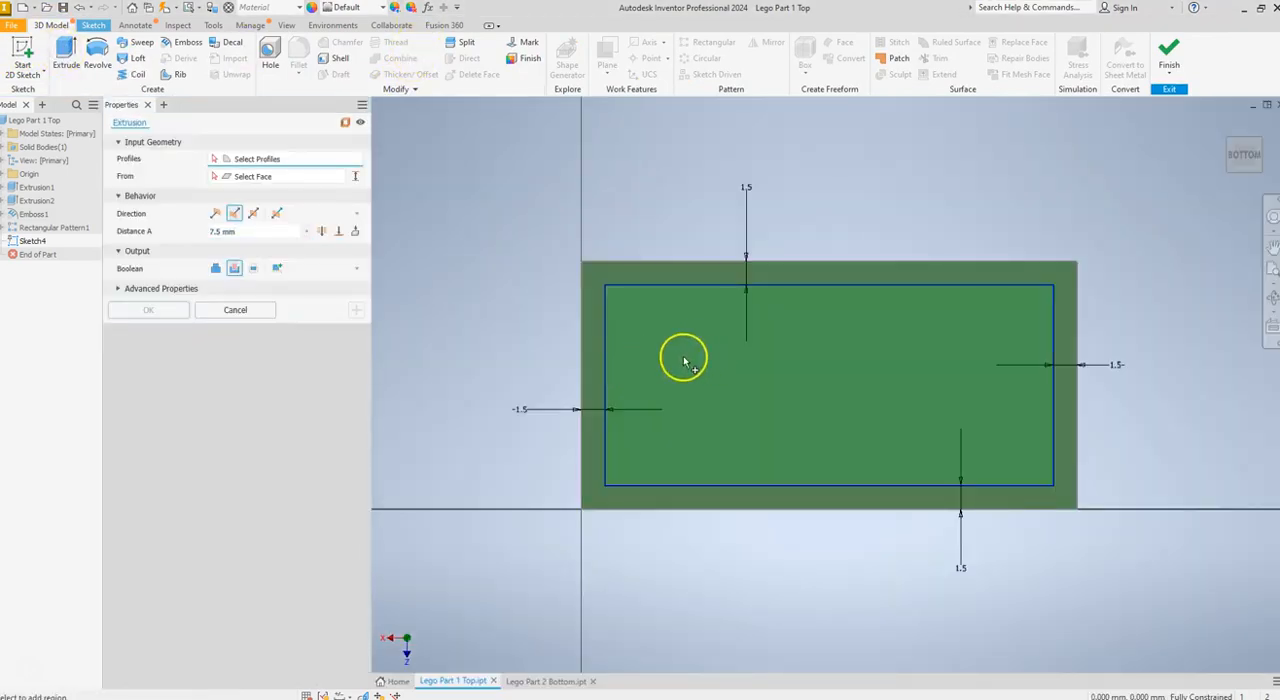
{"action": "left_click", "coordinate": [727, 374]}
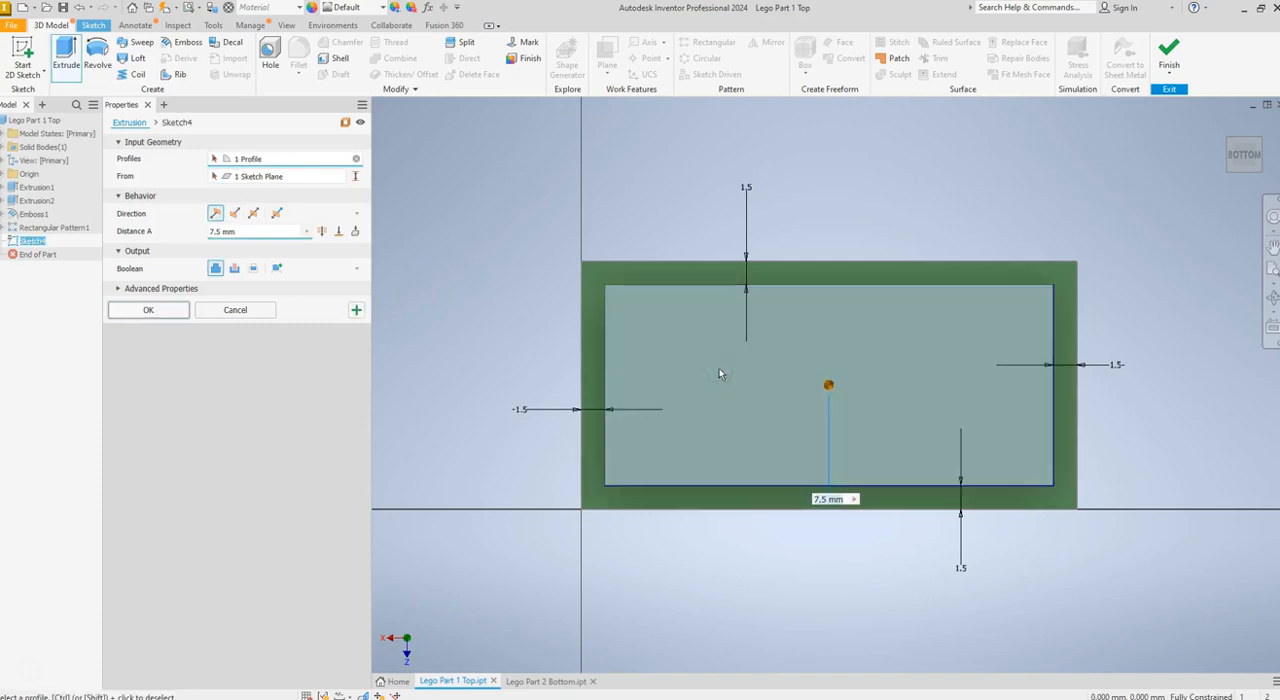
{"action": "left_click", "coordinate": [236, 217]}
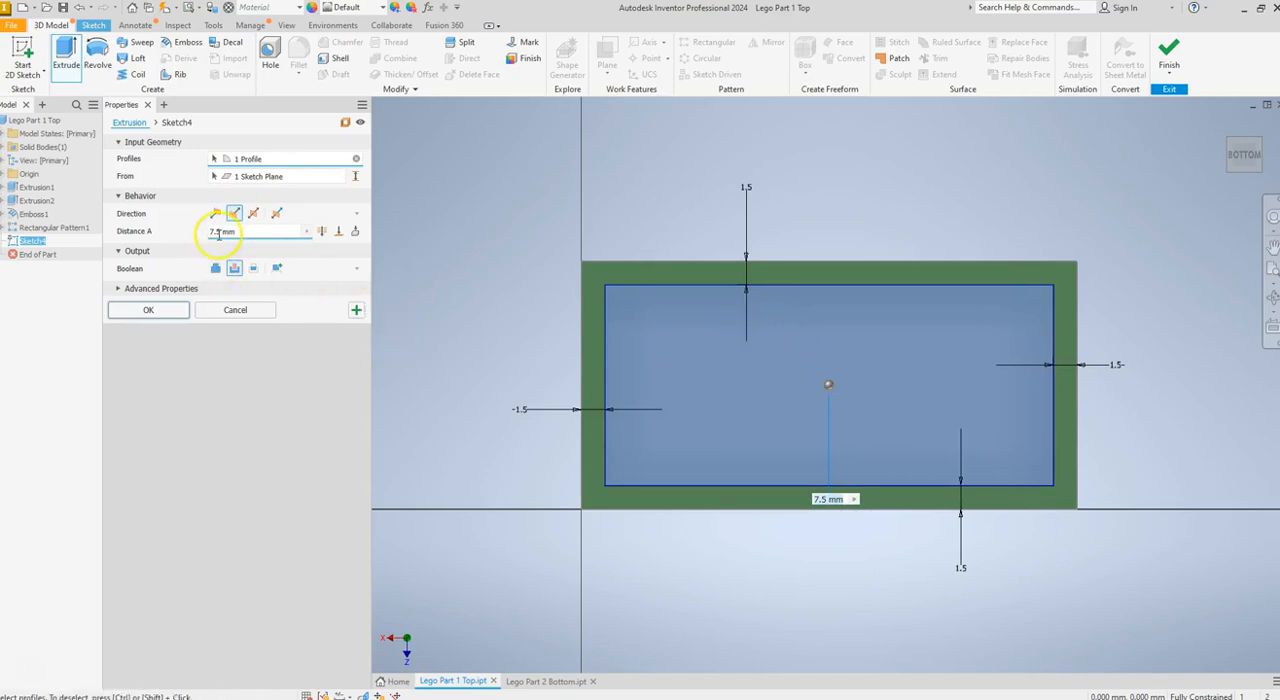
{"action": "left_click", "coordinate": [148, 310]}
Start a 2D sketch on the floor of the hollowed-out cavity
{"action": "mouse_move", "coordinate": [1236, 162]}
{"action": "left_mouse_down"}
{"action": "mouse_move", "coordinate": [1203, 191]}
{"action": "mouse_move", "coordinate": [1154, 191]}
{"action": "mouse_move", "coordinate": [1154, 180]}
{"action": "mouse_move", "coordinate": [1122, 228]}
{"action": "mouse_move", "coordinate": [1132, 216]}
{"action": "left_mouse_up"}
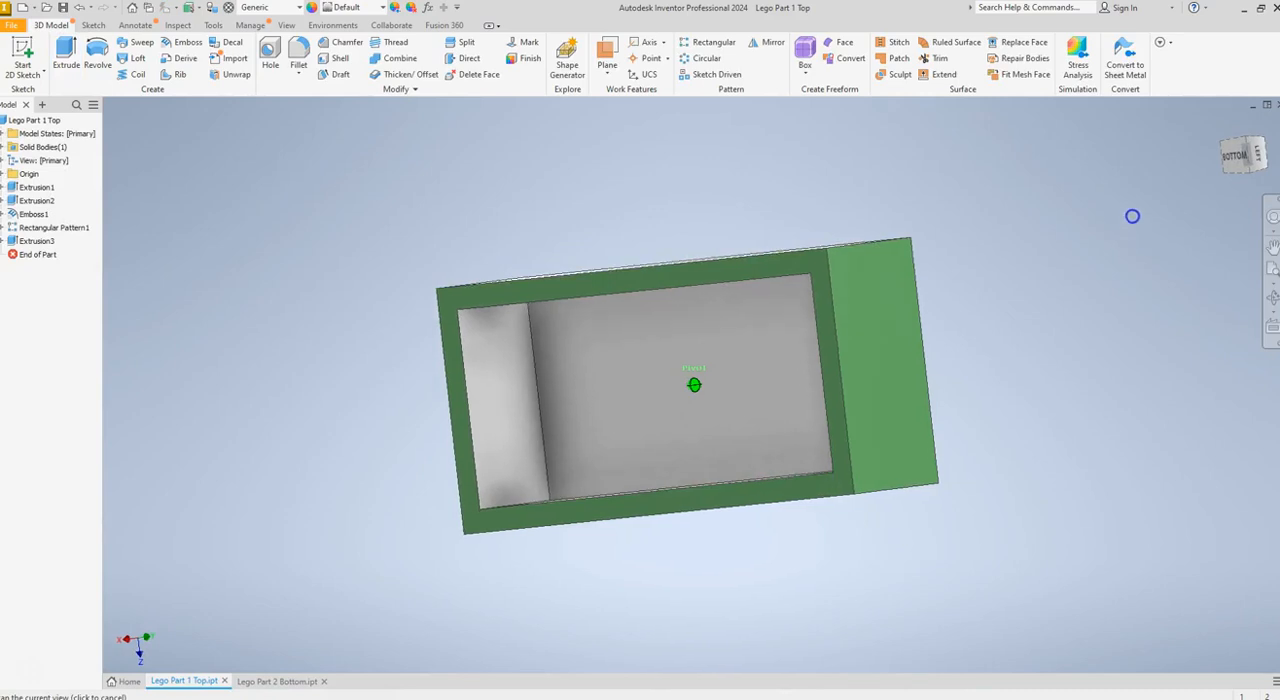
{"action": "left_click", "coordinate": [1236, 160]}
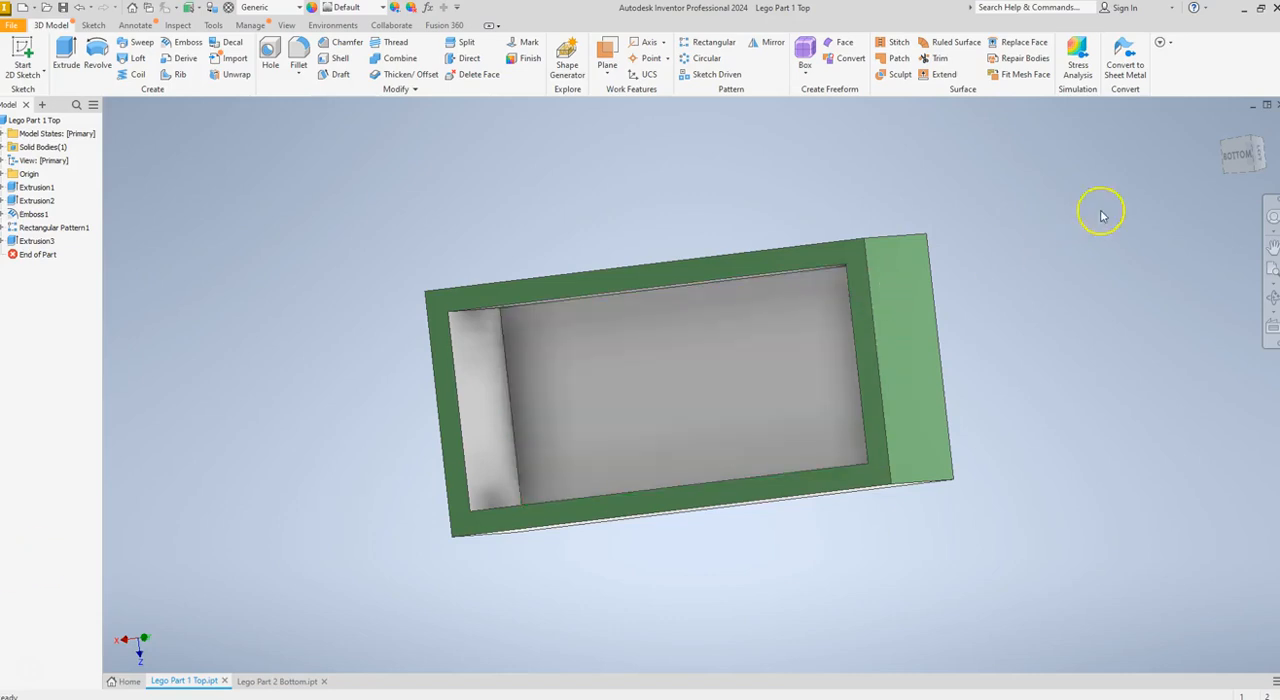
{"action": "left_click", "coordinate": [1237, 158]}
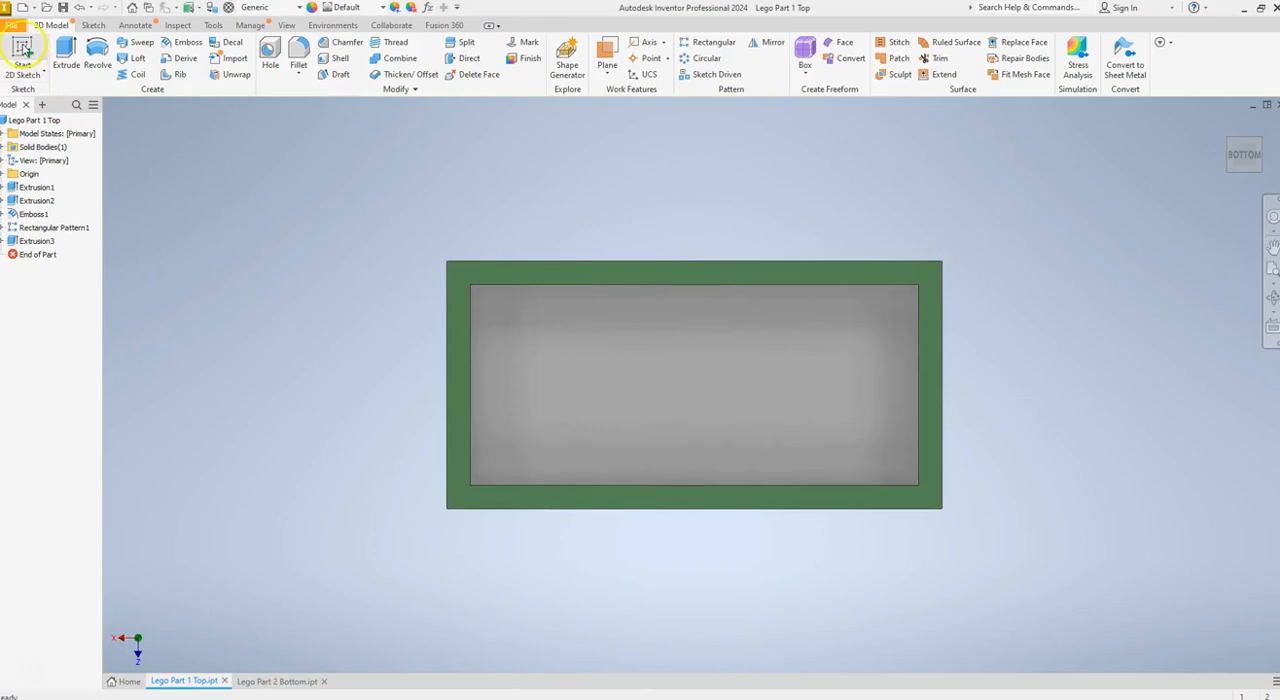
{"action": "left_click", "coordinate": [22, 46]}
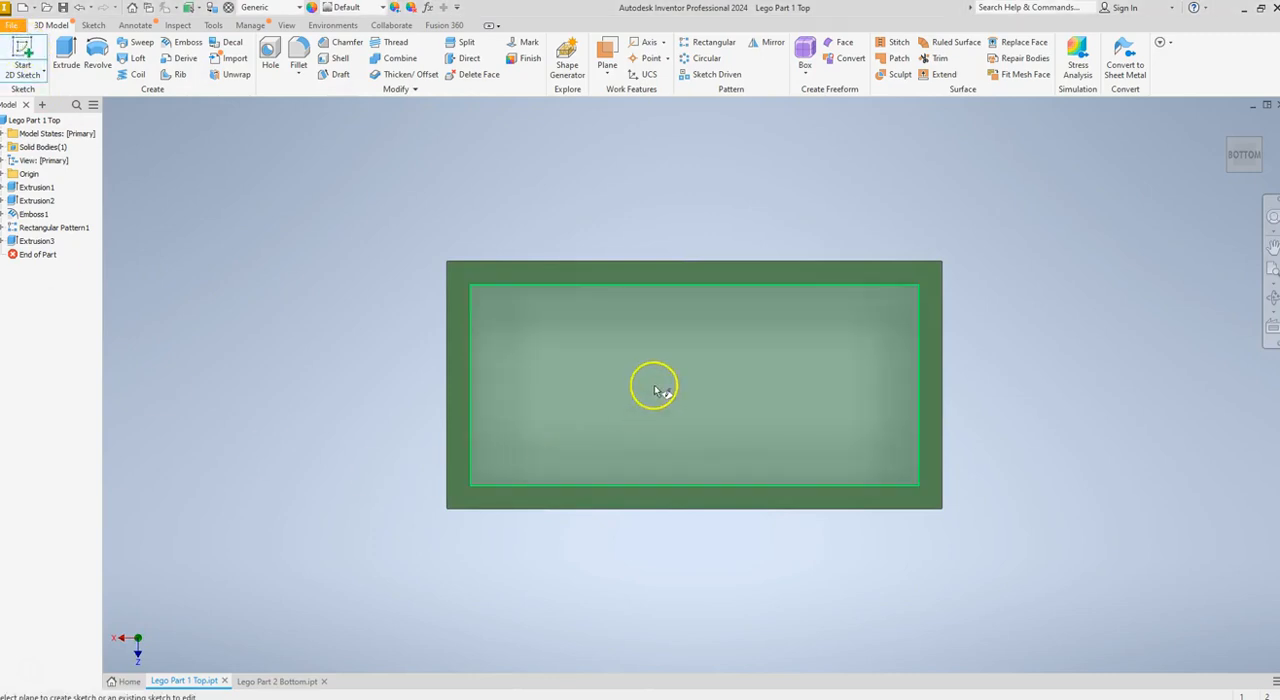
{"action": "left_click", "coordinate": [655, 390]}
Project the outlines of the four stud circles in the upper row onto the cavity floor sketch
{"action": "middle_click_drag", "start_coordinate": [822, 290], "coordinate": [500, 414]}
{"action": "scroll", "coordinate": [504, 418], "scroll_direction": "down", "scroll_amount": 3}
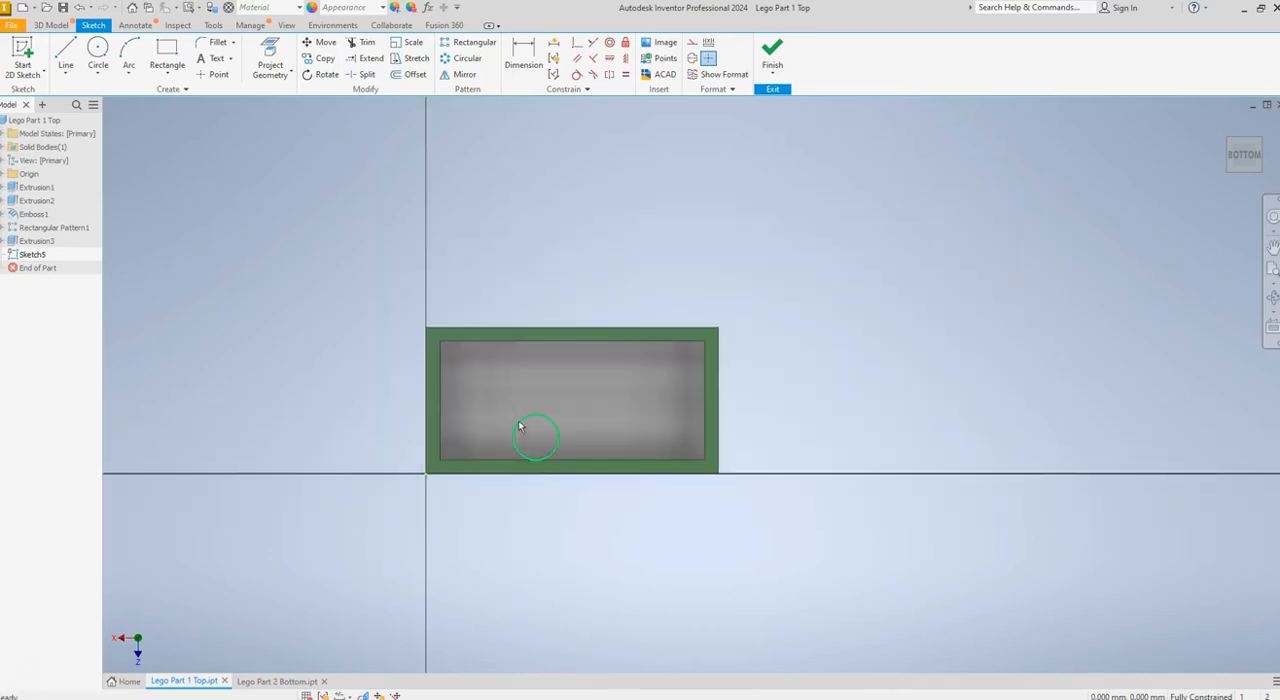
{"action": "scroll", "coordinate": [660, 333], "scroll_direction": "up", "scroll_amount": 2}
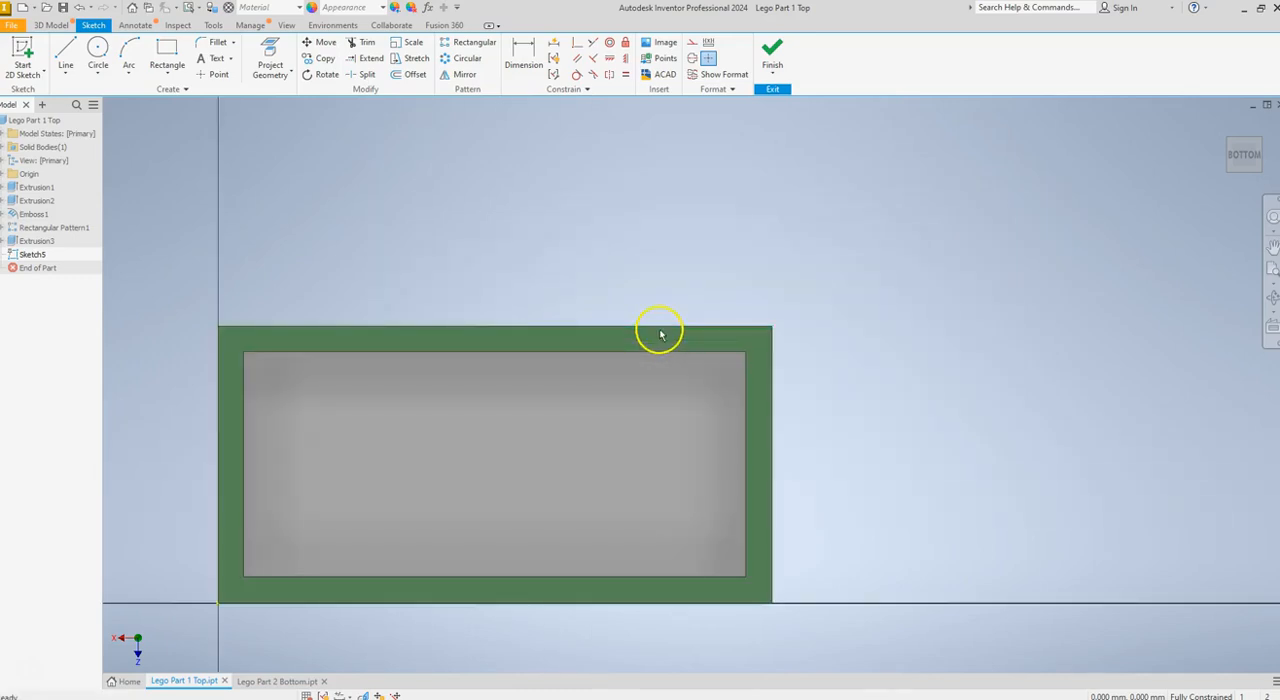
{"action": "left_click_drag", "start_coordinate": [622, 420], "coordinate": [727, 357]}
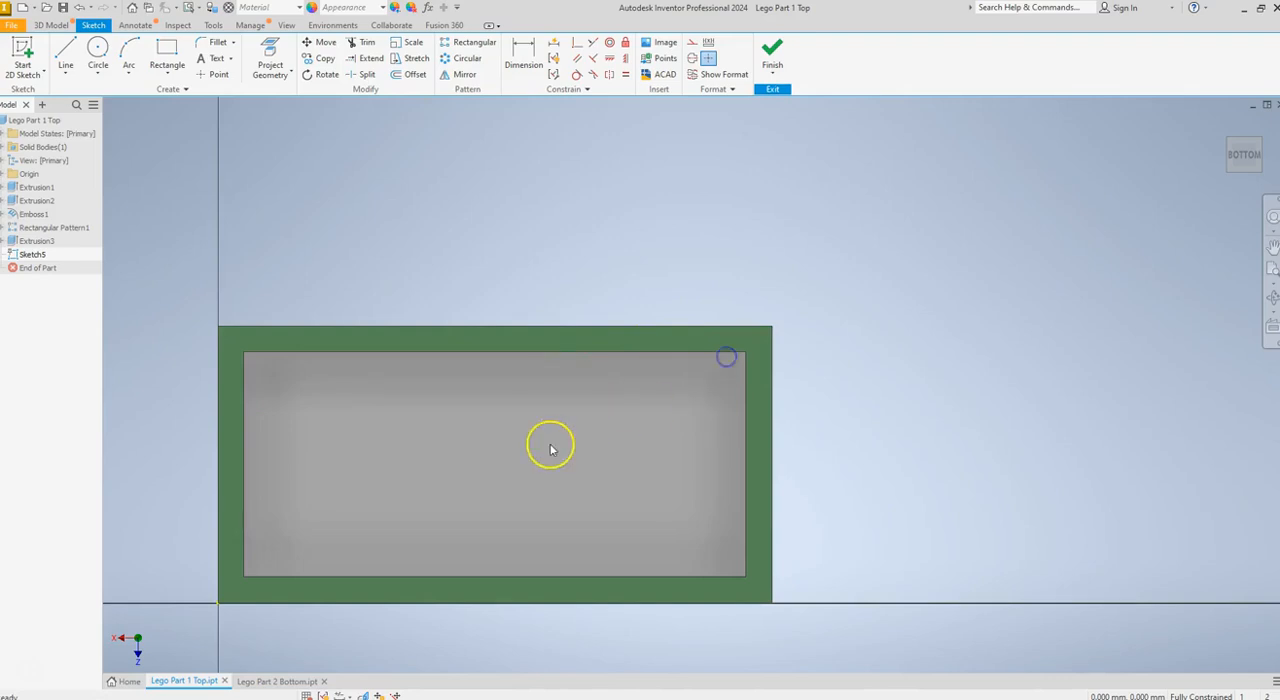
{"action": "left_click_drag", "start_coordinate": [540, 446], "coordinate": [617, 408]}
{"action": "mouse_move", "coordinate": [443, 441]}
{"action": "middle_mouse_down"}
{"action": "mouse_move", "coordinate": [583, 374]}
{"action": "mouse_move", "coordinate": [560, 349]}
{"action": "middle_mouse_up"}
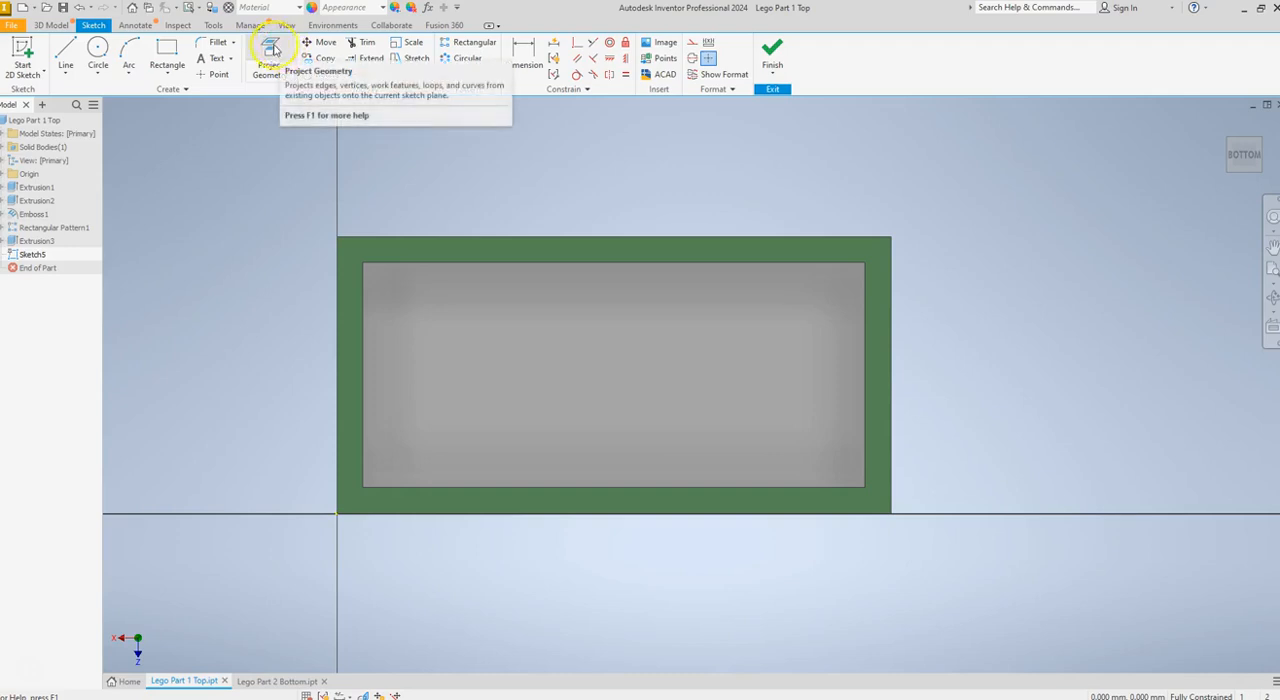
{"action": "left_click", "coordinate": [270, 55]}
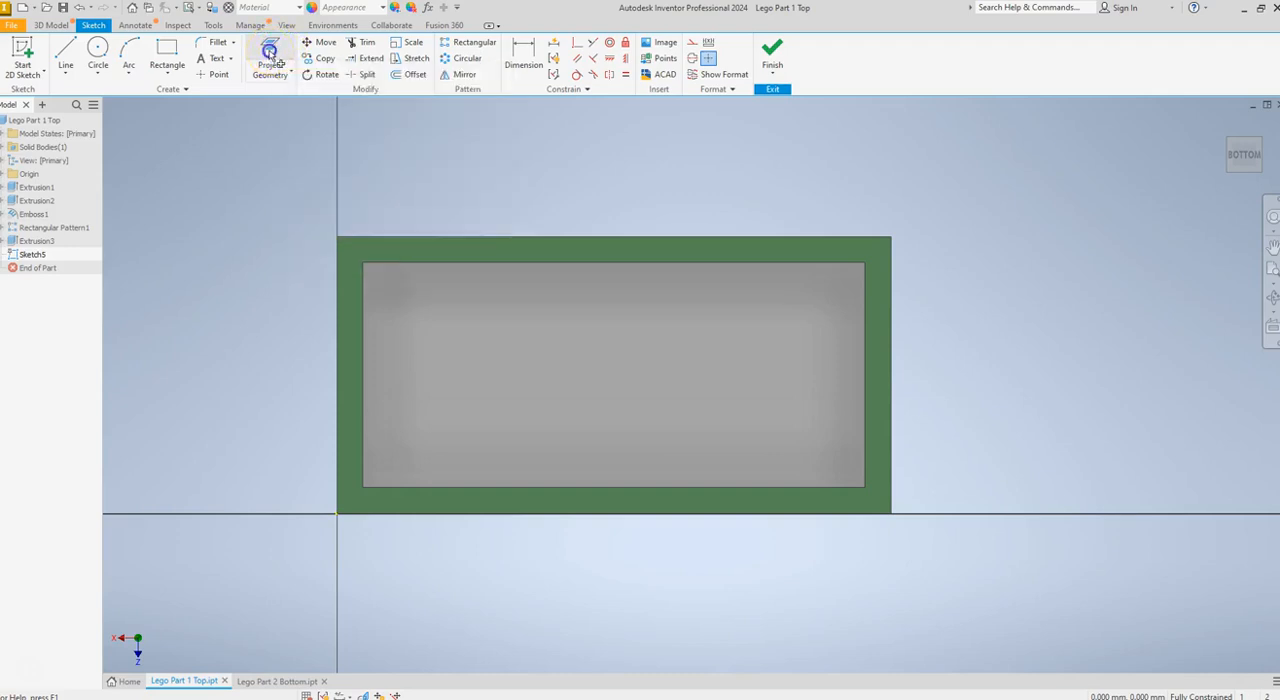
{"action": "left_click", "coordinate": [395, 288]}
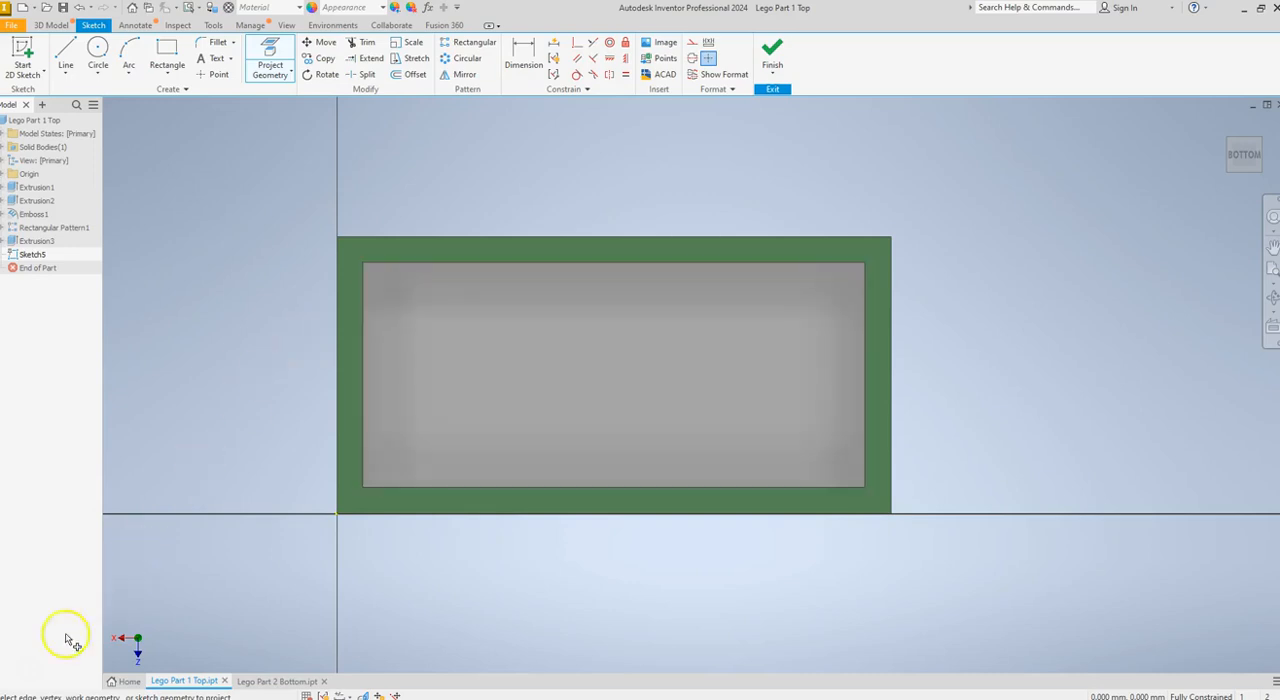
{"action": "left_click", "coordinate": [373, 335]}
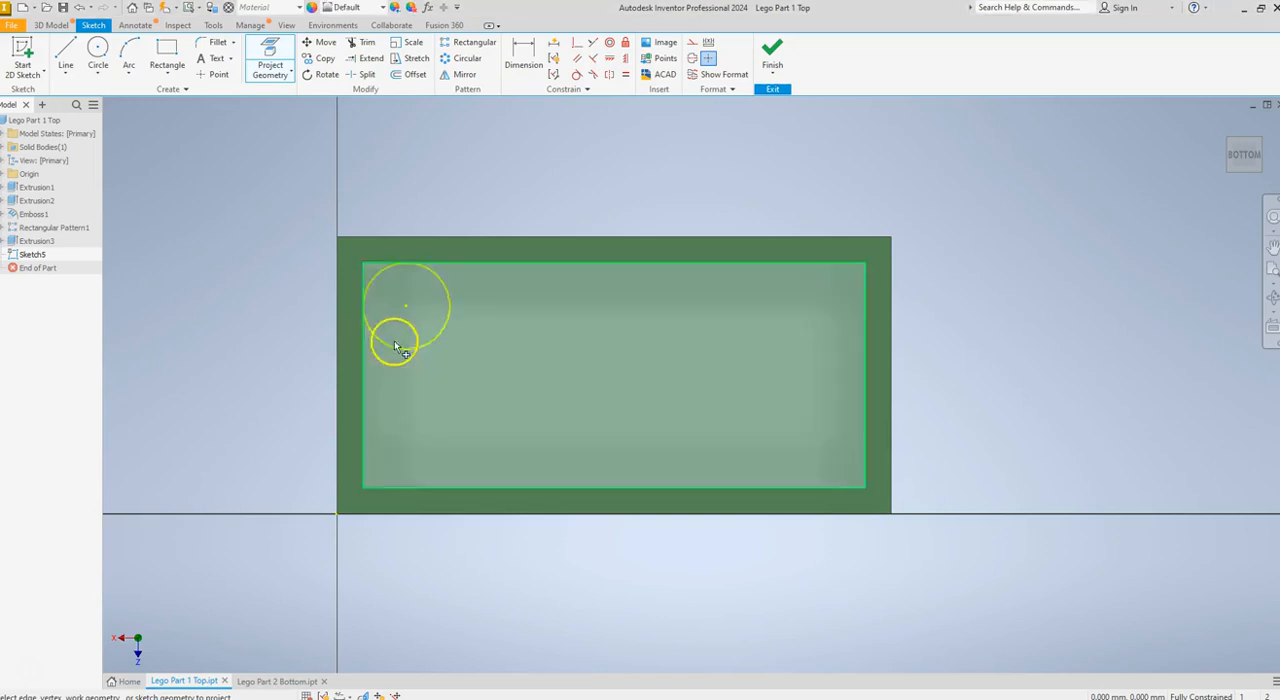
{"action": "left_click", "coordinate": [504, 325]}
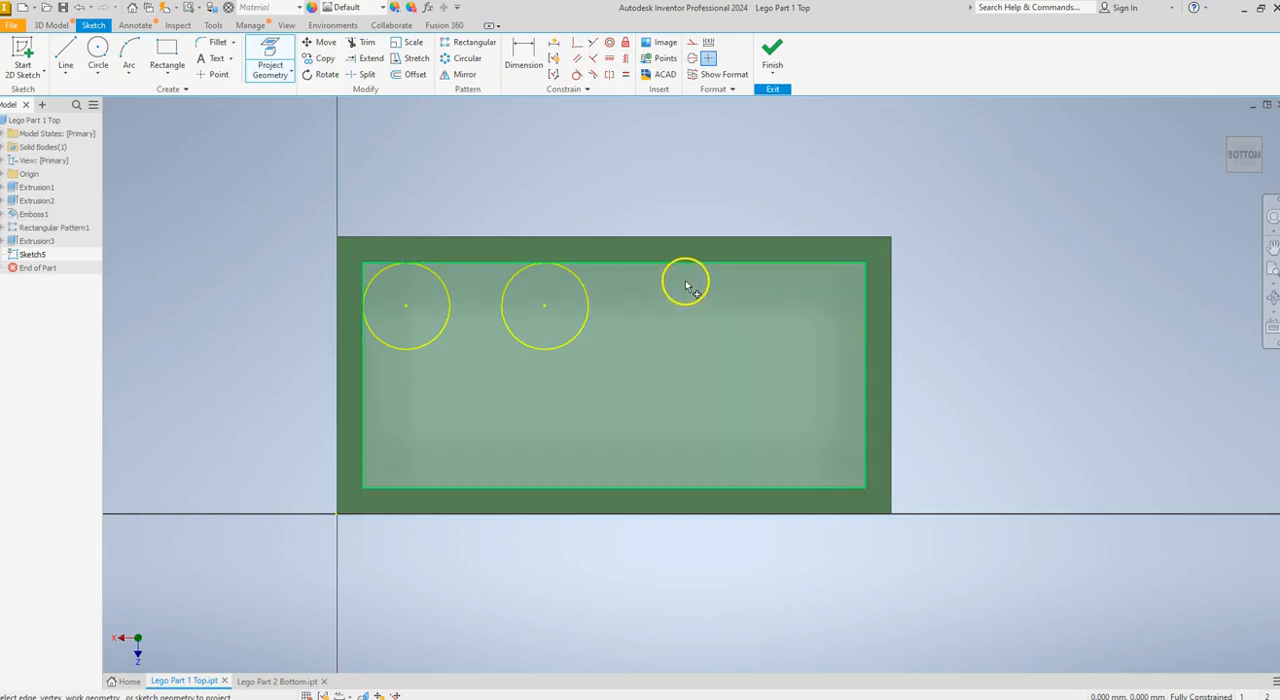
{"action": "left_click", "coordinate": [643, 289]}
{"action": "left_click", "coordinate": [804, 315]}
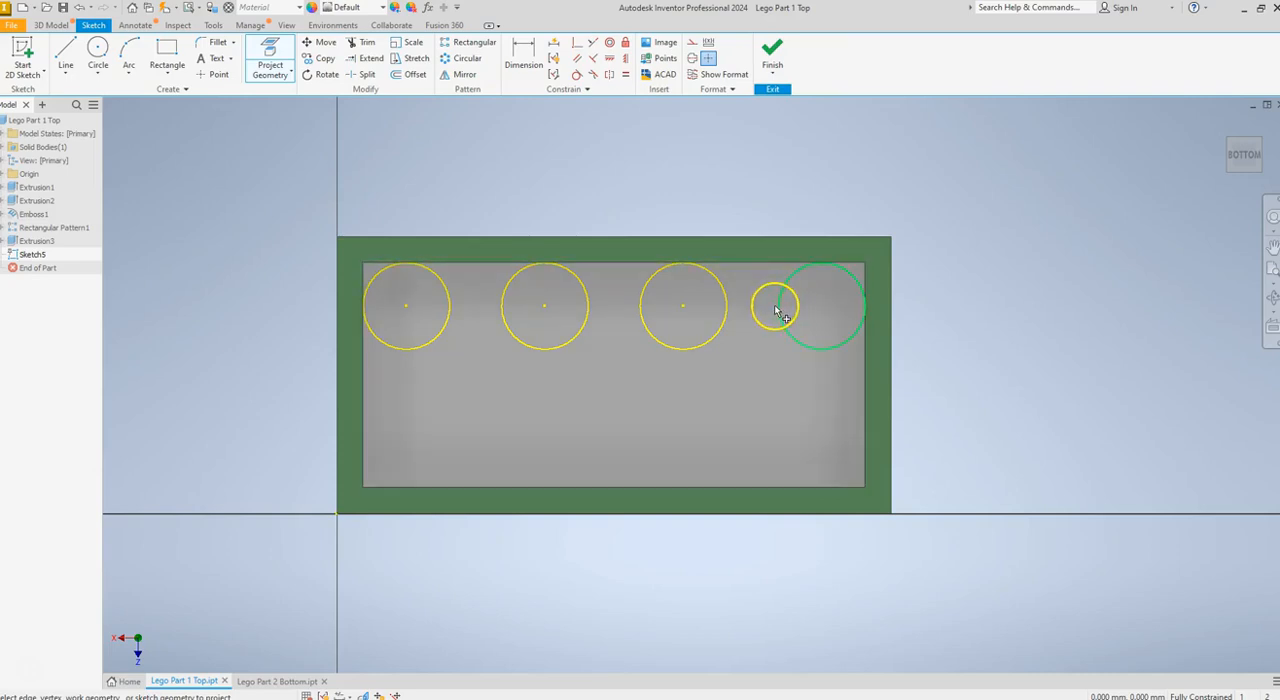
{"action": "left_click", "coordinate": [780, 304]}
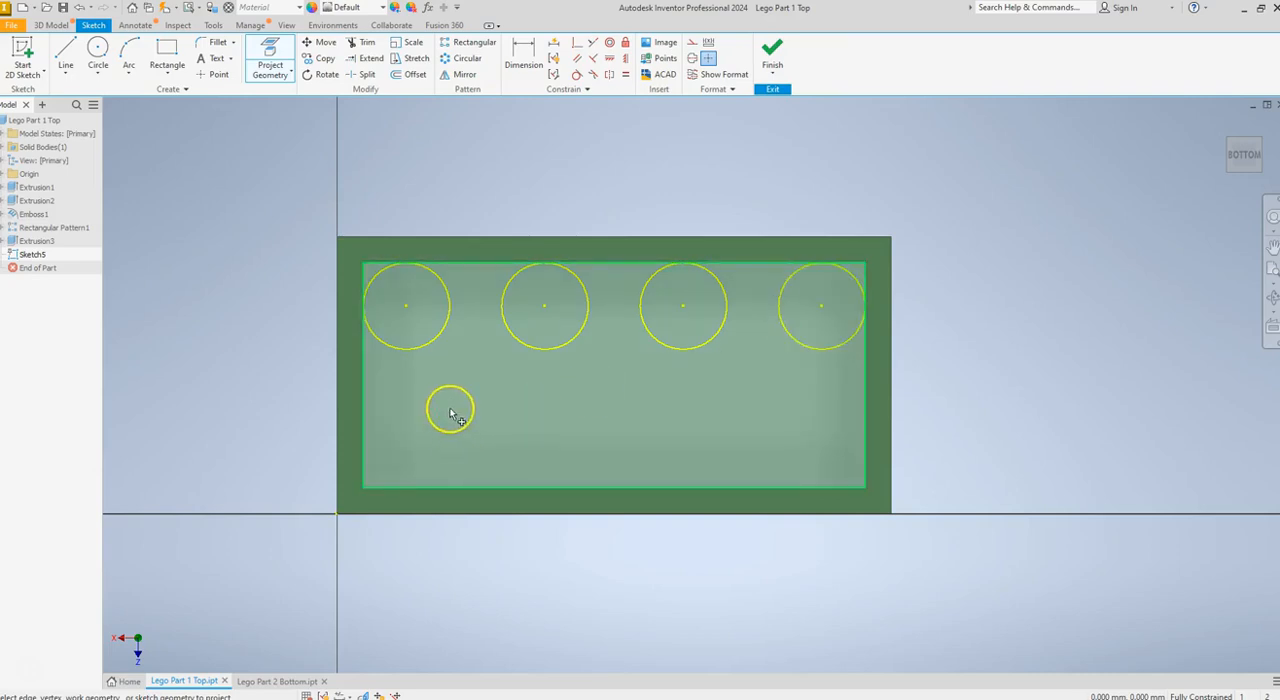
Project the outlines of the four stud circles in the lower row into the same sketch
{"action": "left_click", "coordinate": [377, 414]}
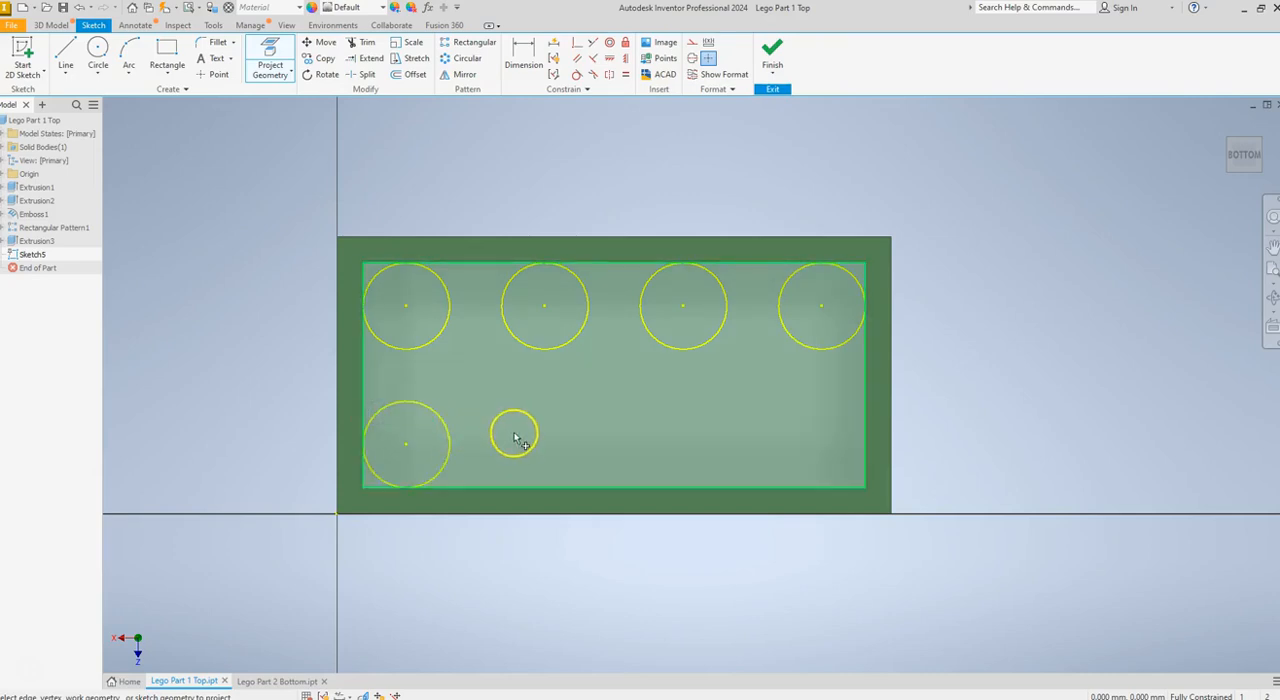
{"action": "left_click", "coordinate": [503, 431]}
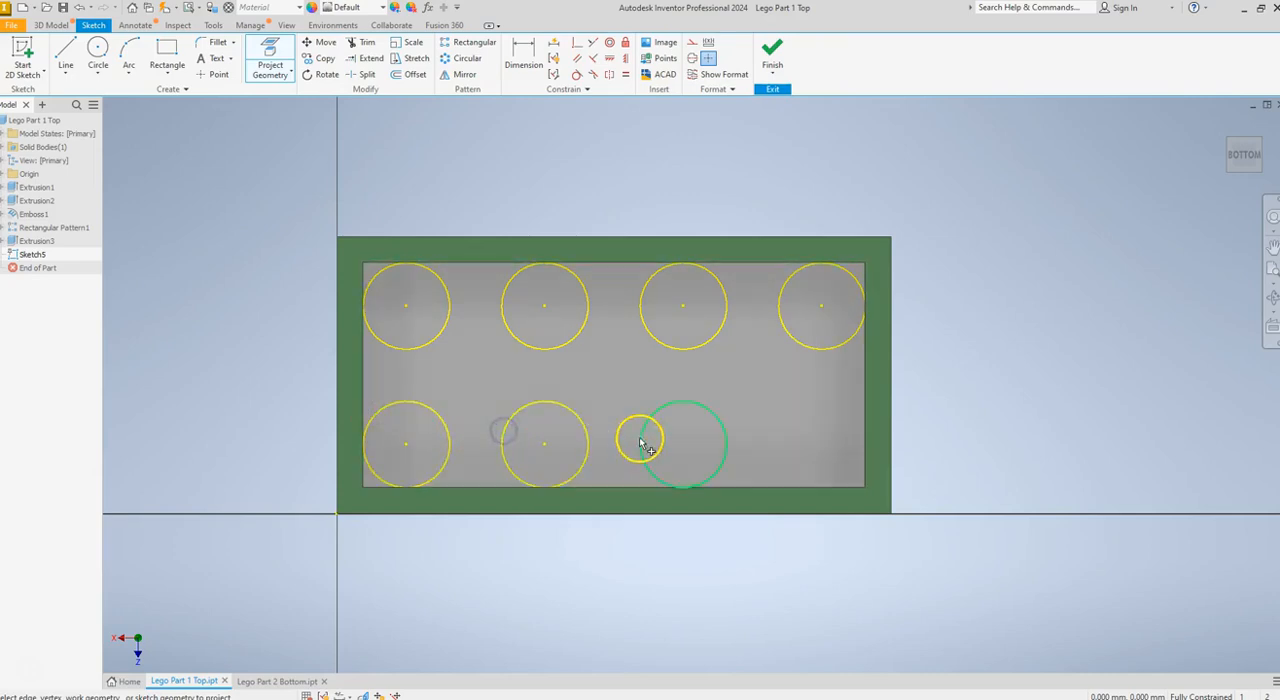
{"action": "left_click", "coordinate": [648, 430]}
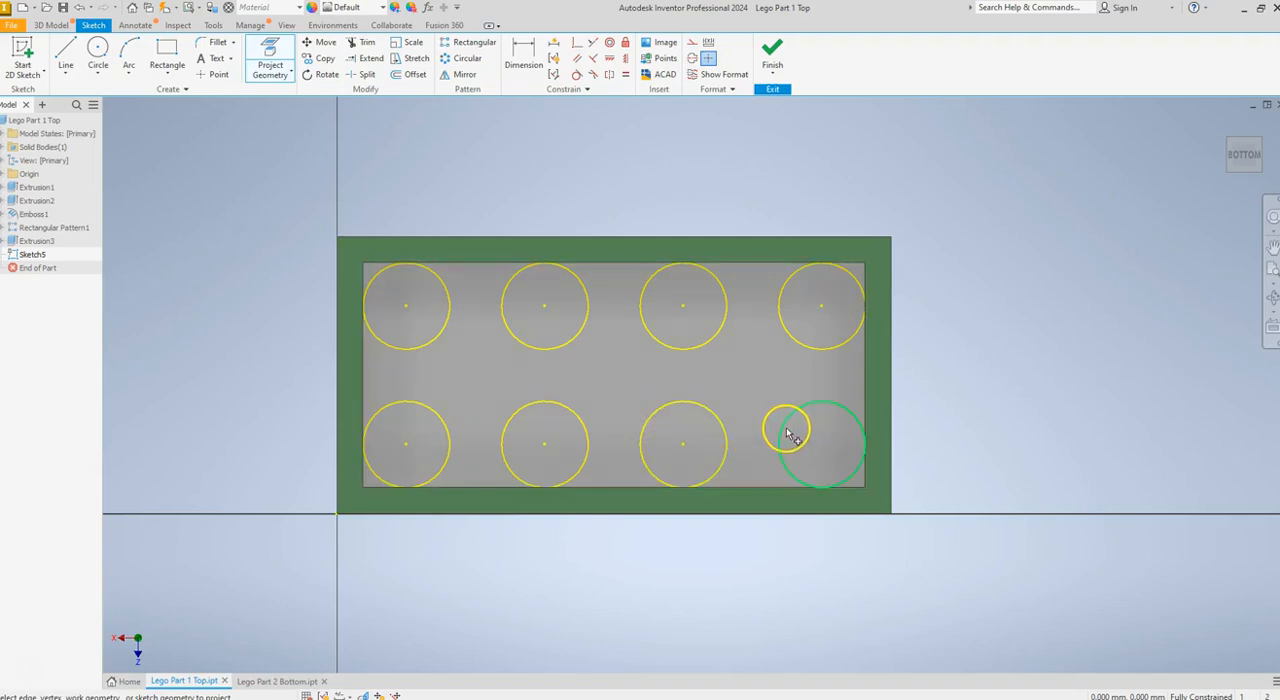
{"action": "left_click", "coordinate": [785, 429]}
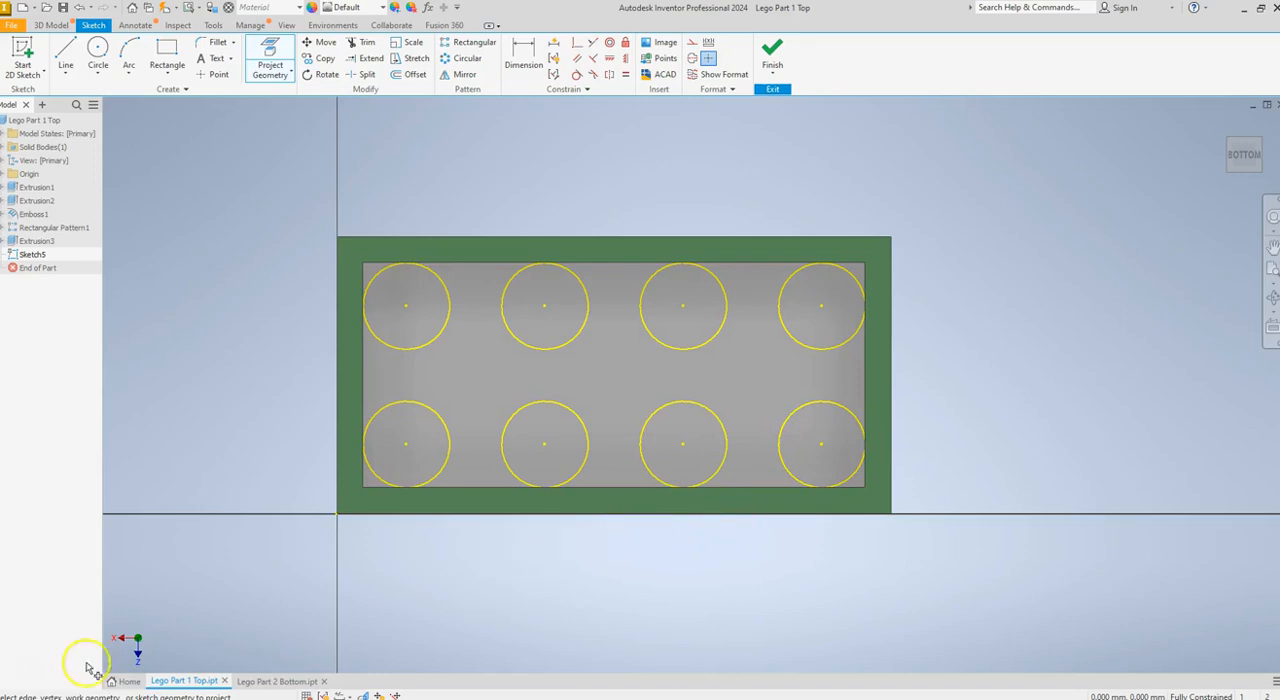
{"action": "key", "text": "Escape"}
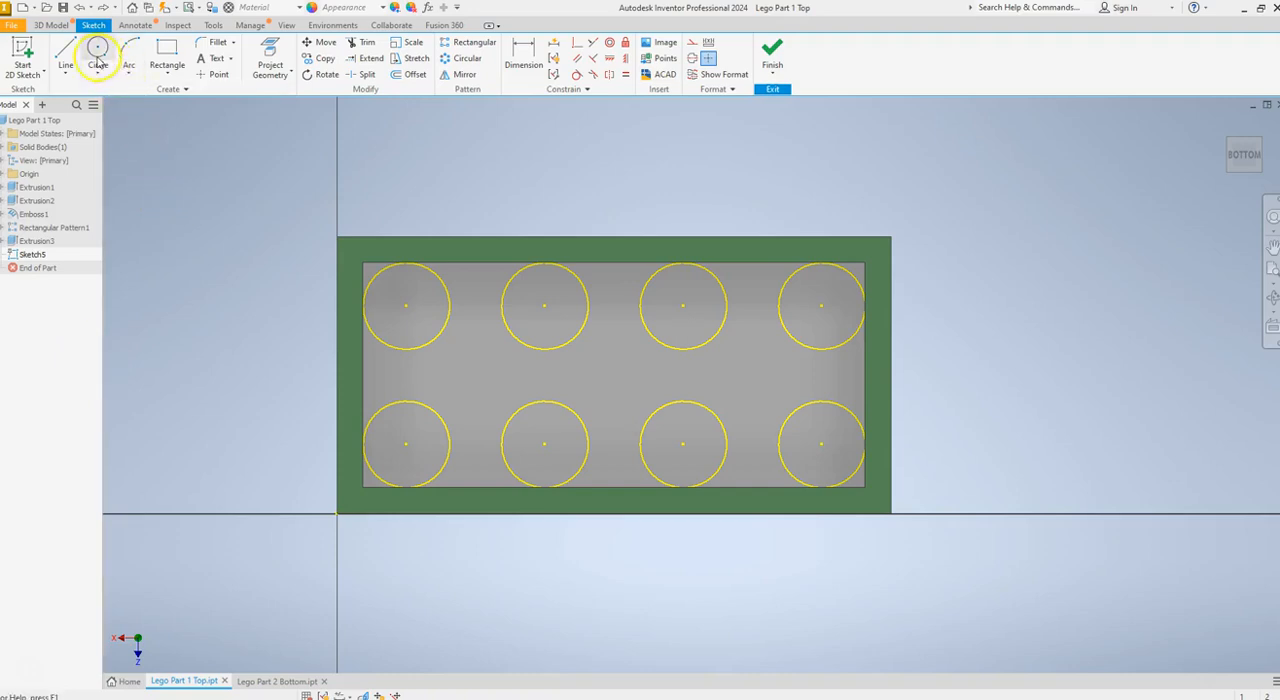
Sketch three circles about 5 mm in diameter along the cavity's middle, each in the gap between four projected stud circles
{"action": "left_click", "coordinate": [98, 55]}
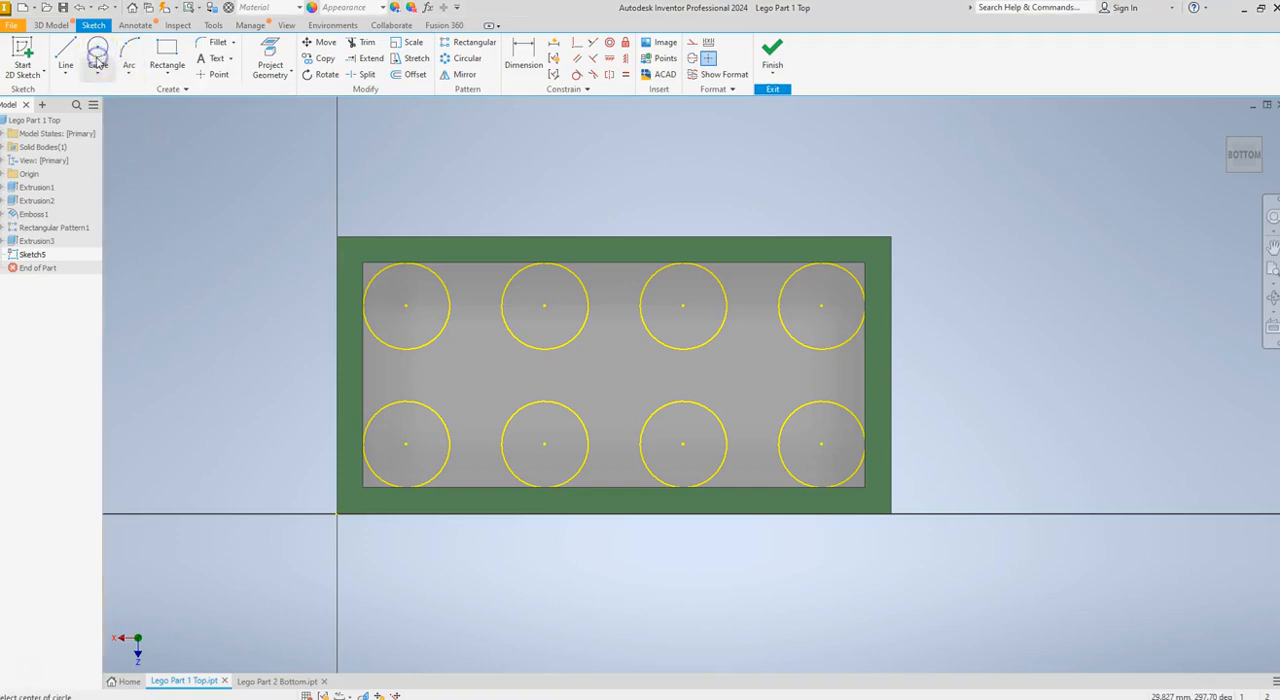
{"action": "left_click", "coordinate": [470, 371]}
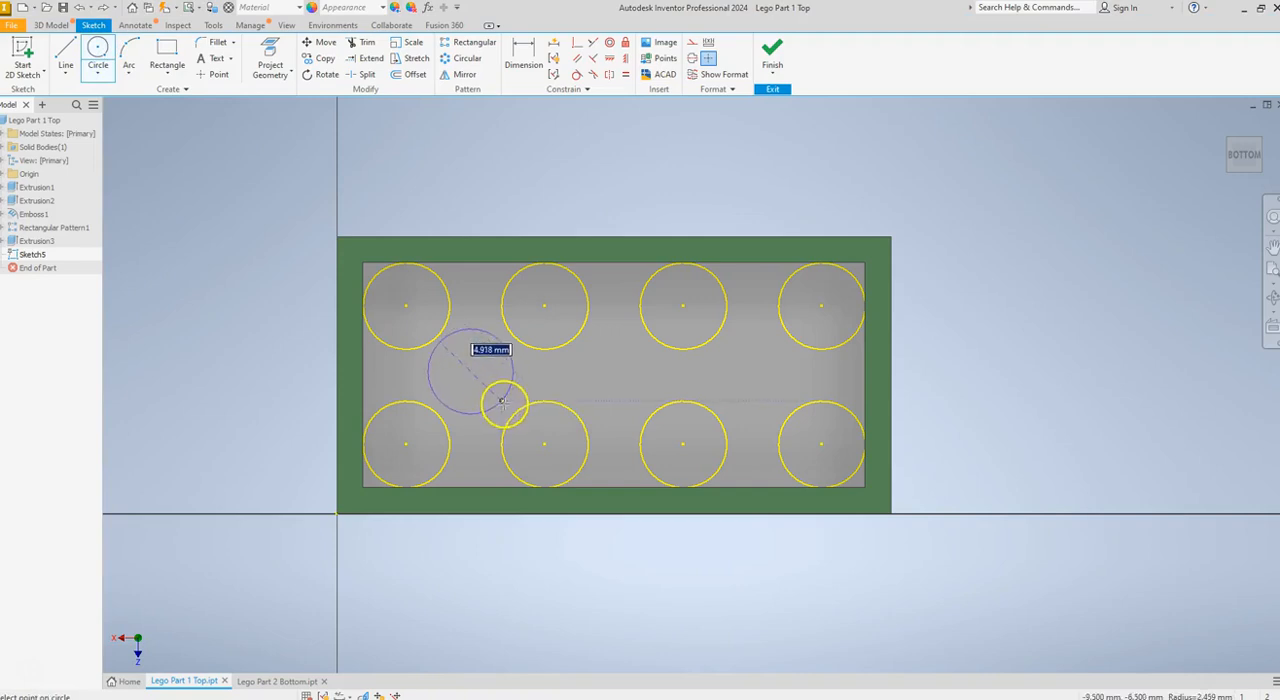
{"action": "left_click", "coordinate": [505, 404]}
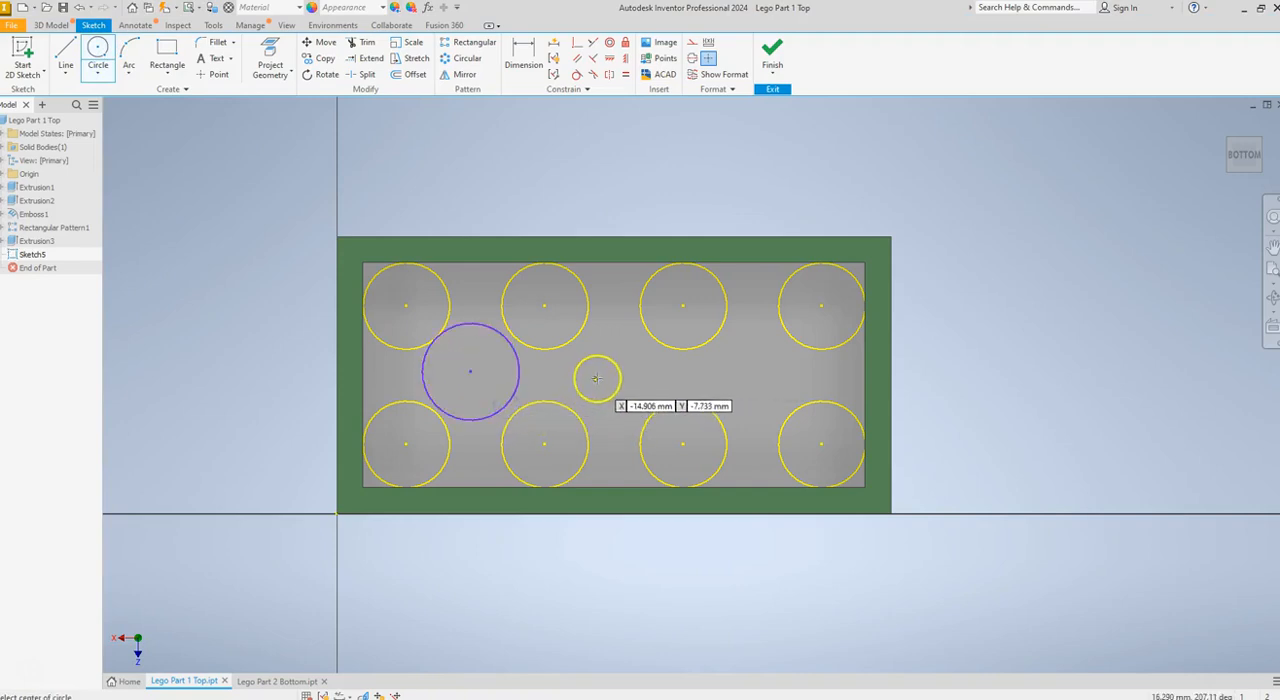
{"action": "left_click", "coordinate": [612, 377]}
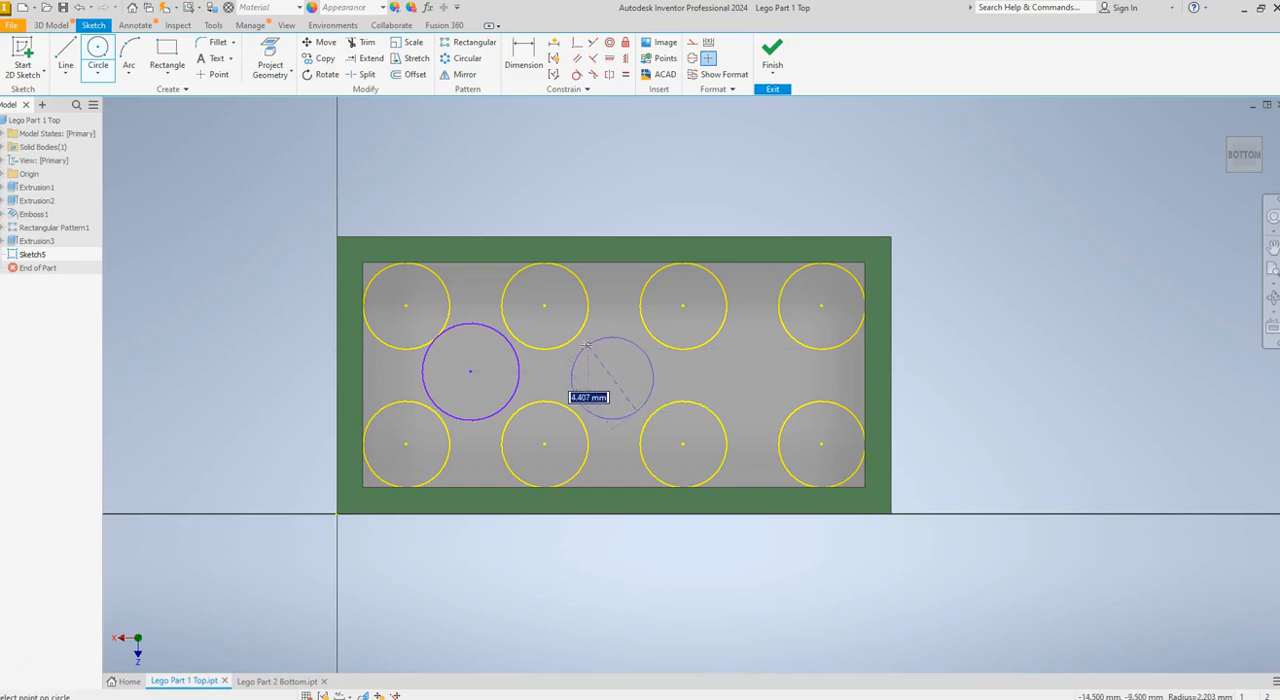
{"action": "left_click", "coordinate": [587, 342]}
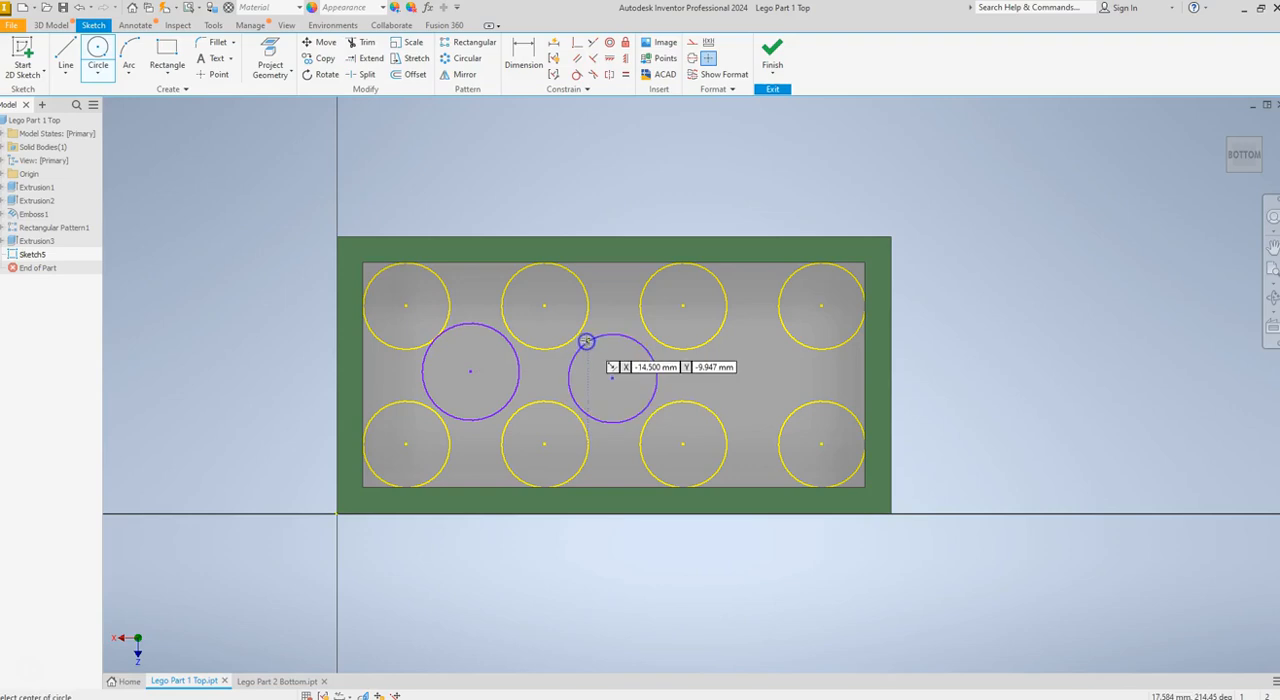
{"action": "left_click", "coordinate": [759, 371]}
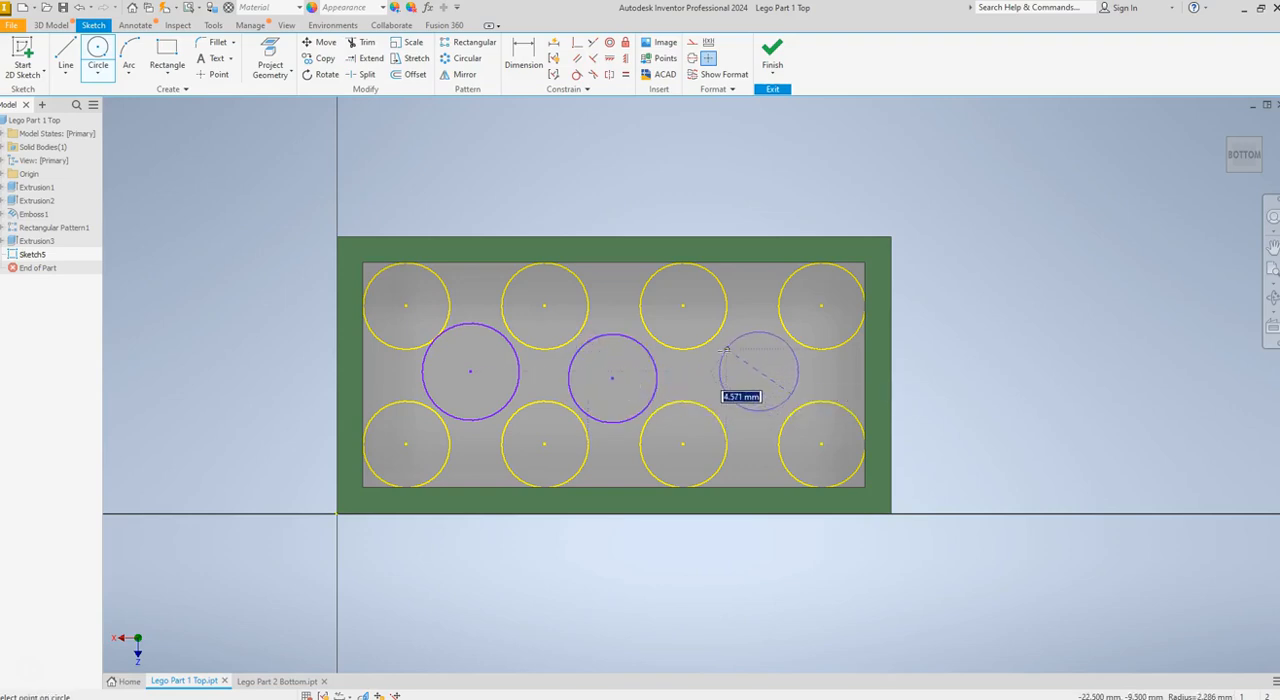
{"action": "left_click", "coordinate": [720, 351]}
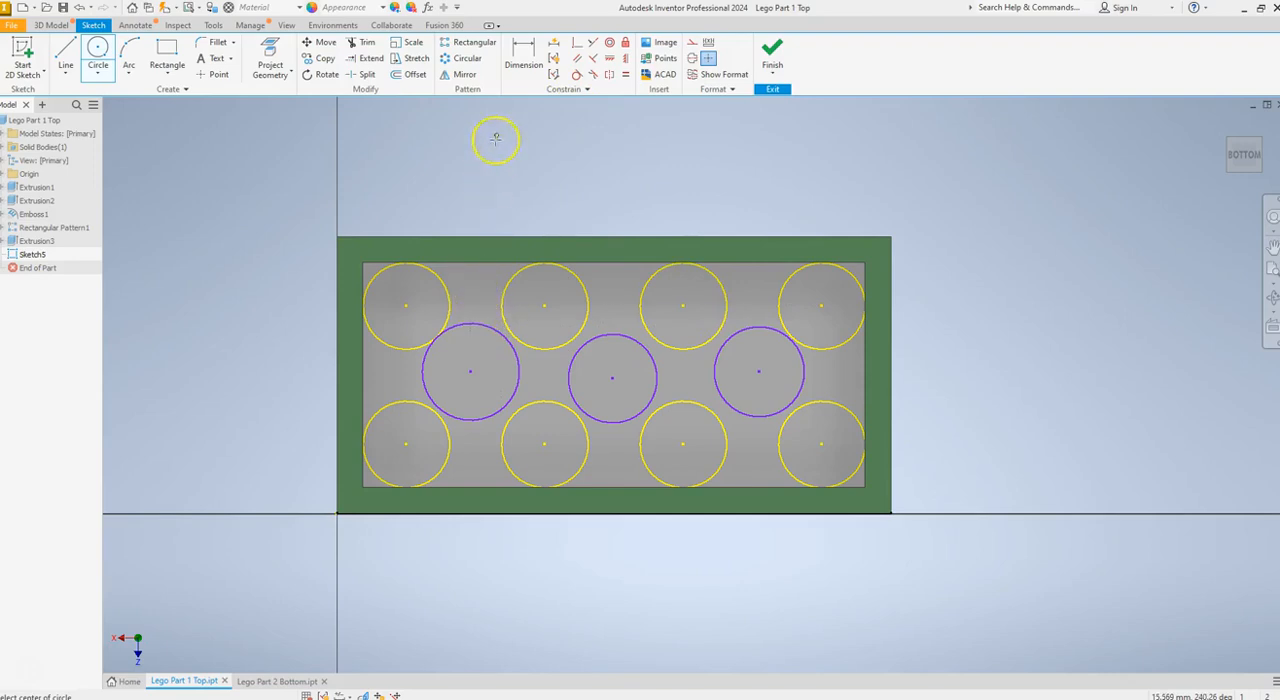
Make the left middle circle tangent to its upper-right, lower-right and lower-left neighbouring stud circles
{"action": "left_click", "coordinate": [576, 77]}
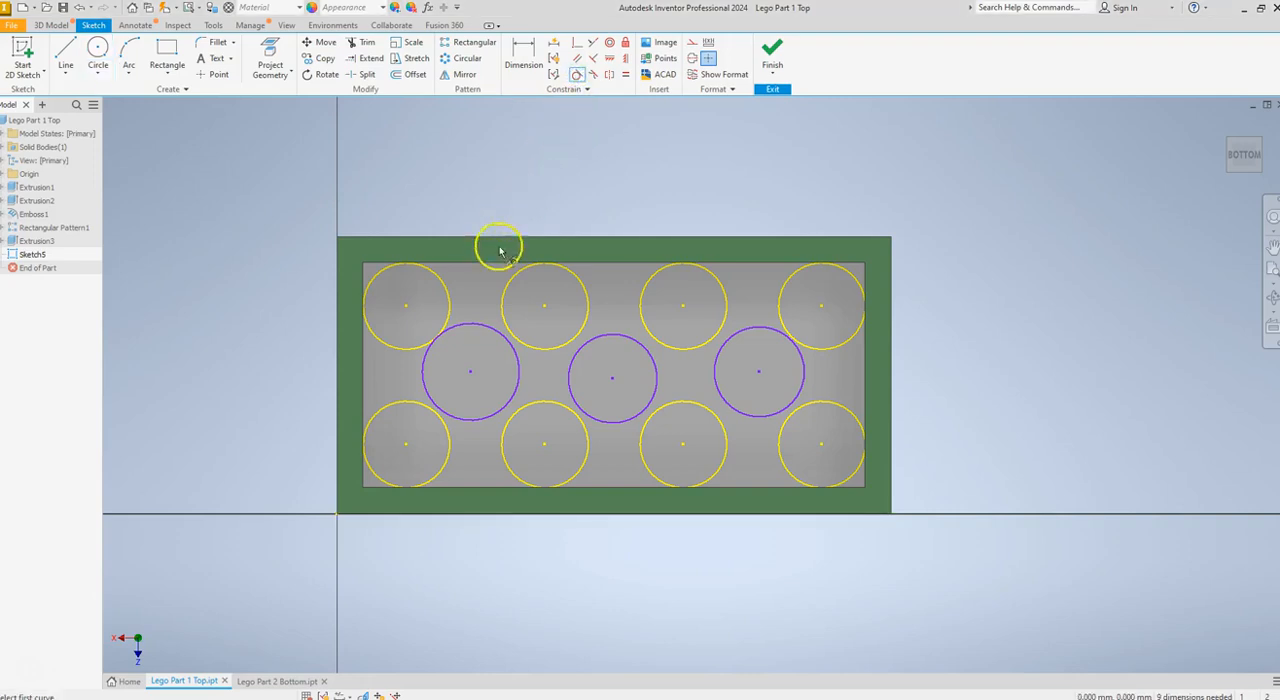
{"action": "left_click_drag", "start_coordinate": [498, 333], "coordinate": [505, 340]}
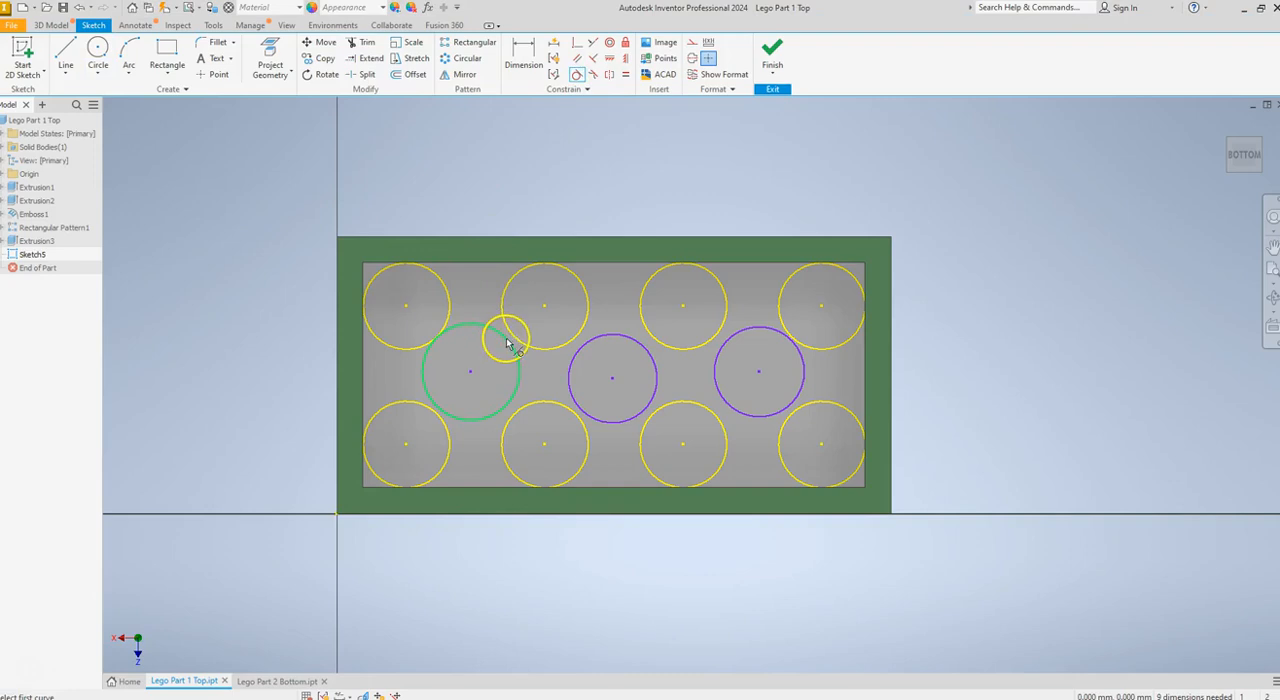
{"action": "left_click", "coordinate": [507, 341]}
{"action": "left_click", "coordinate": [514, 338]}
{"action": "left_click_drag", "start_coordinate": [513, 378], "coordinate": [511, 409]}
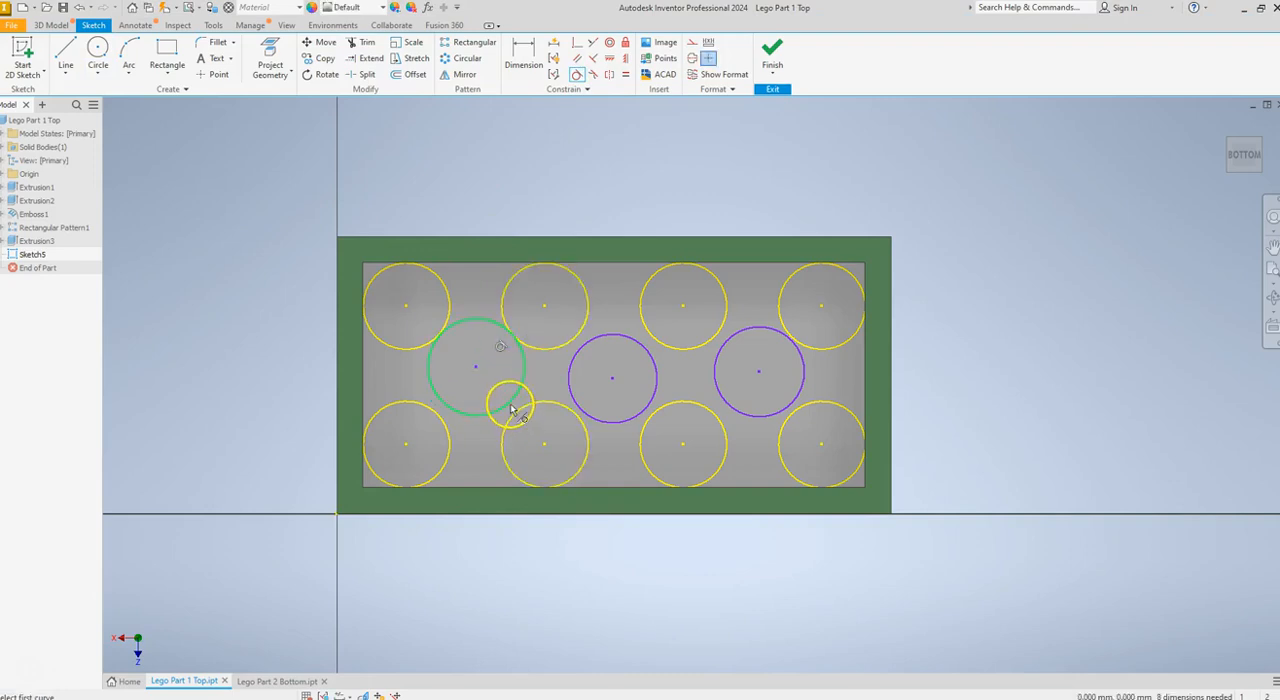
{"action": "left_click", "coordinate": [510, 405]}
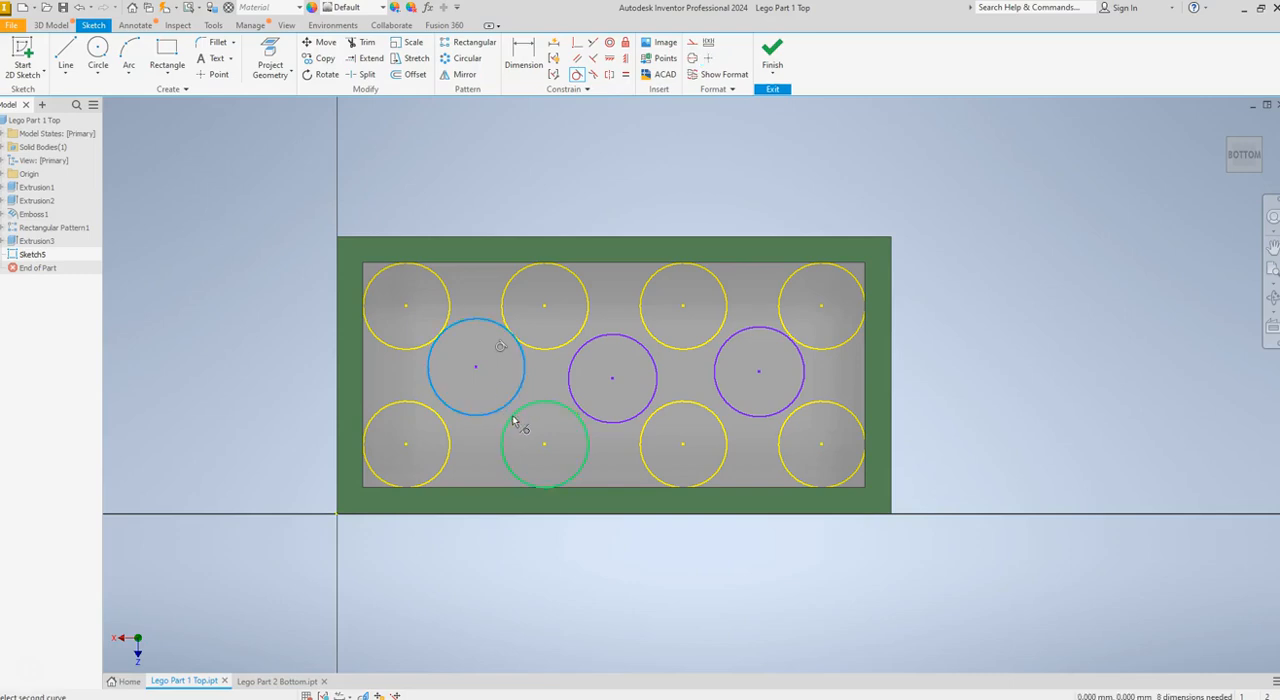
{"action": "left_click", "coordinate": [513, 421]}
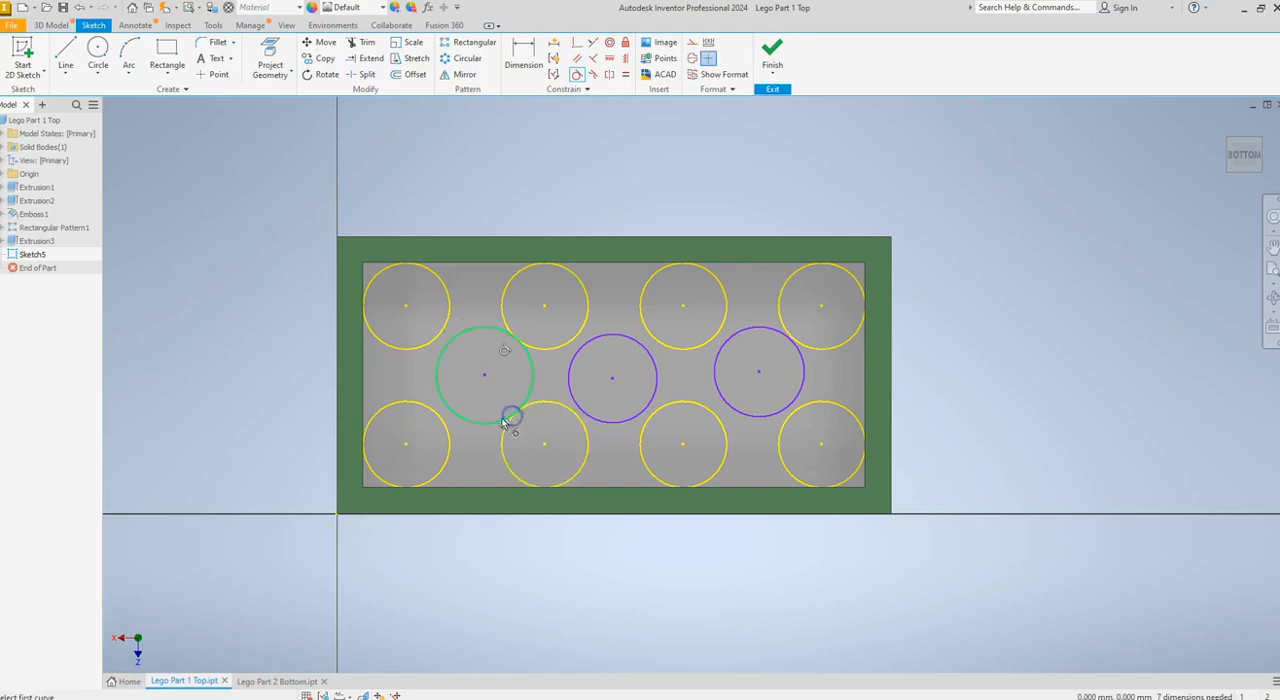
{"action": "left_click", "coordinate": [448, 411]}
{"action": "left_click", "coordinate": [437, 419]}
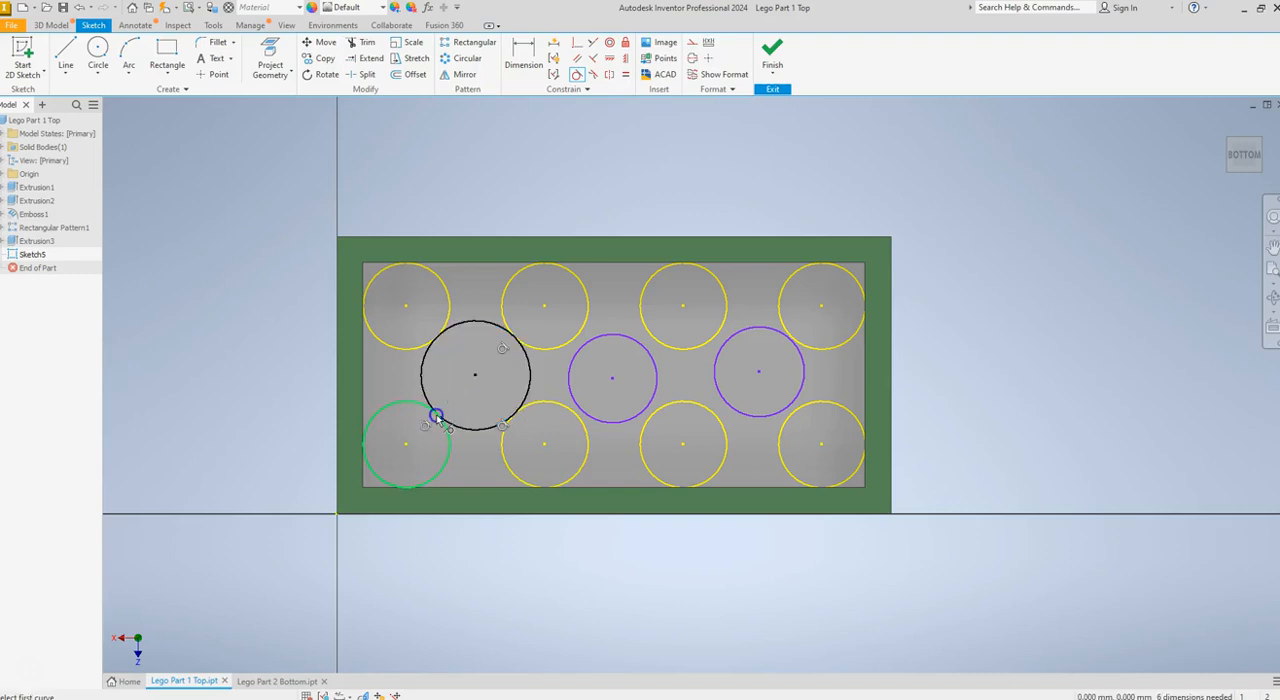
Make the central circle tangent to its upper-left, lower-left and lower-right neighbouring stud circles
{"action": "left_click", "coordinate": [584, 346]}
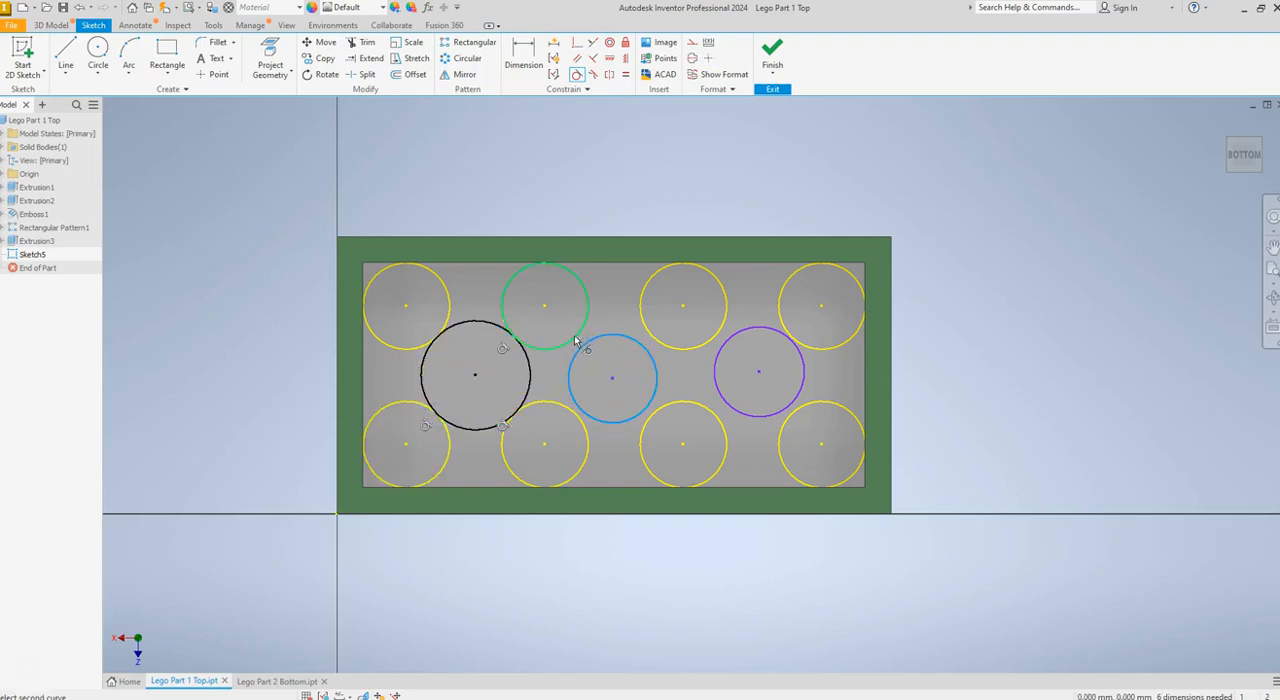
{"action": "left_click", "coordinate": [575, 345]}
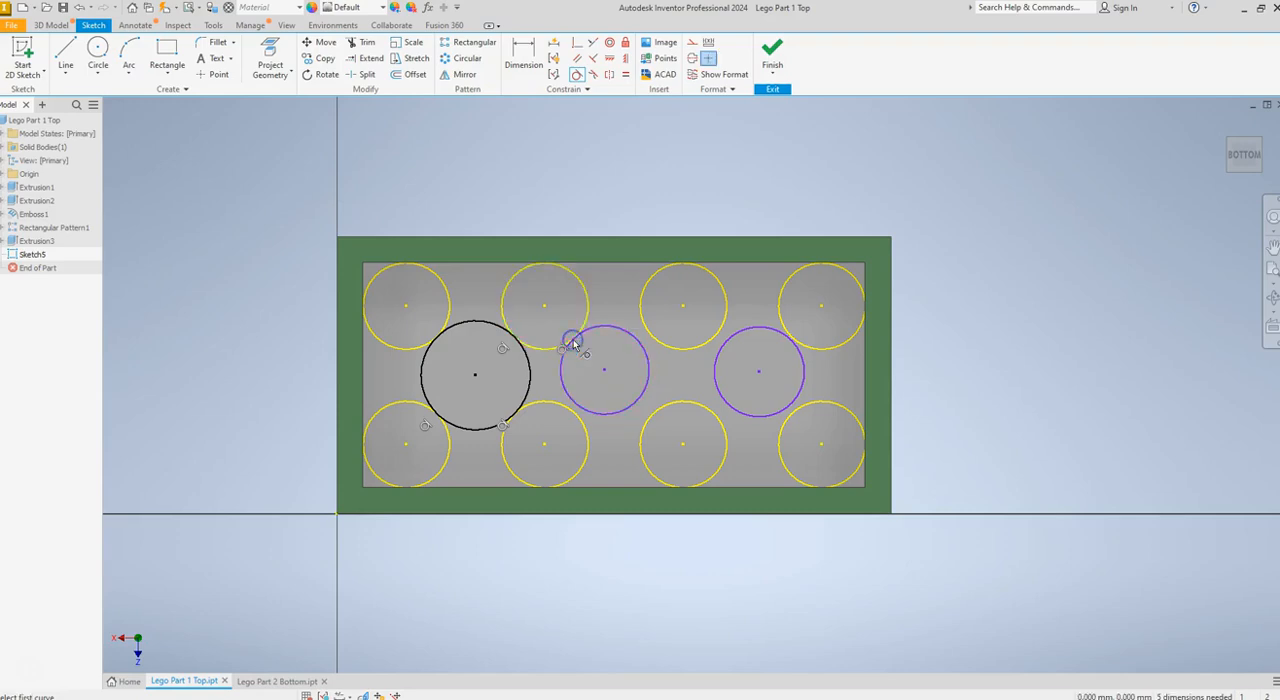
{"action": "left_click", "coordinate": [582, 410]}
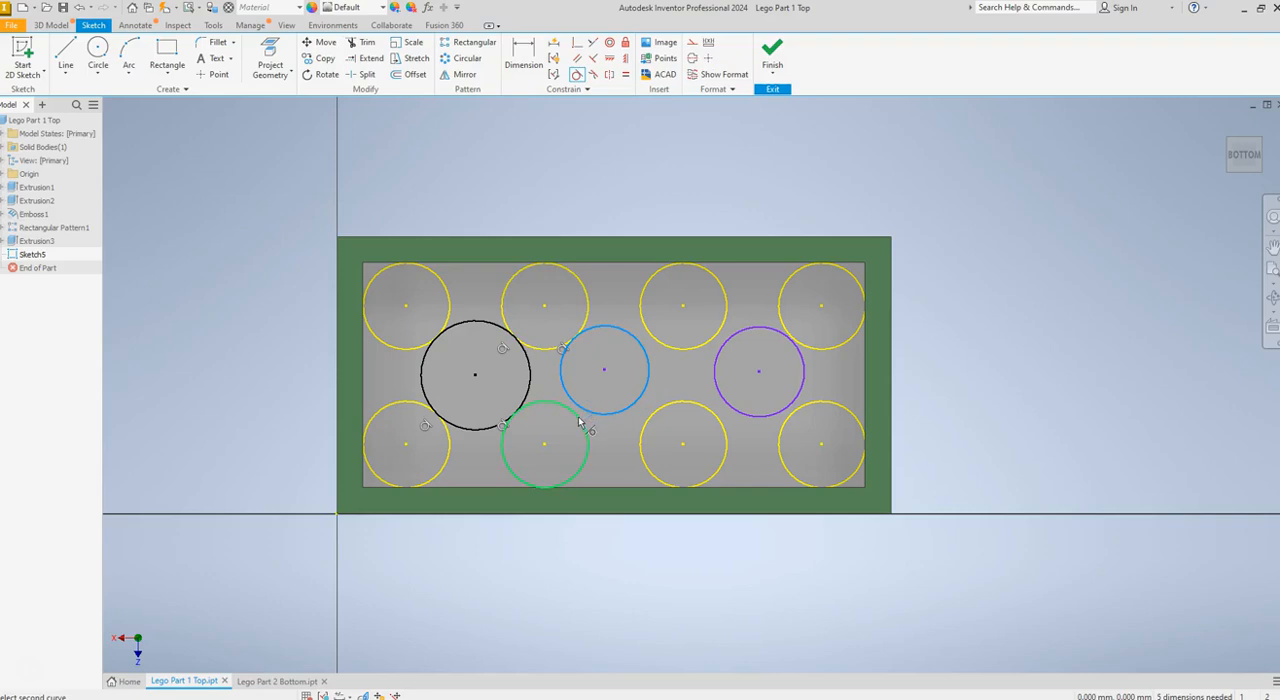
{"action": "left_click", "coordinate": [582, 424]}
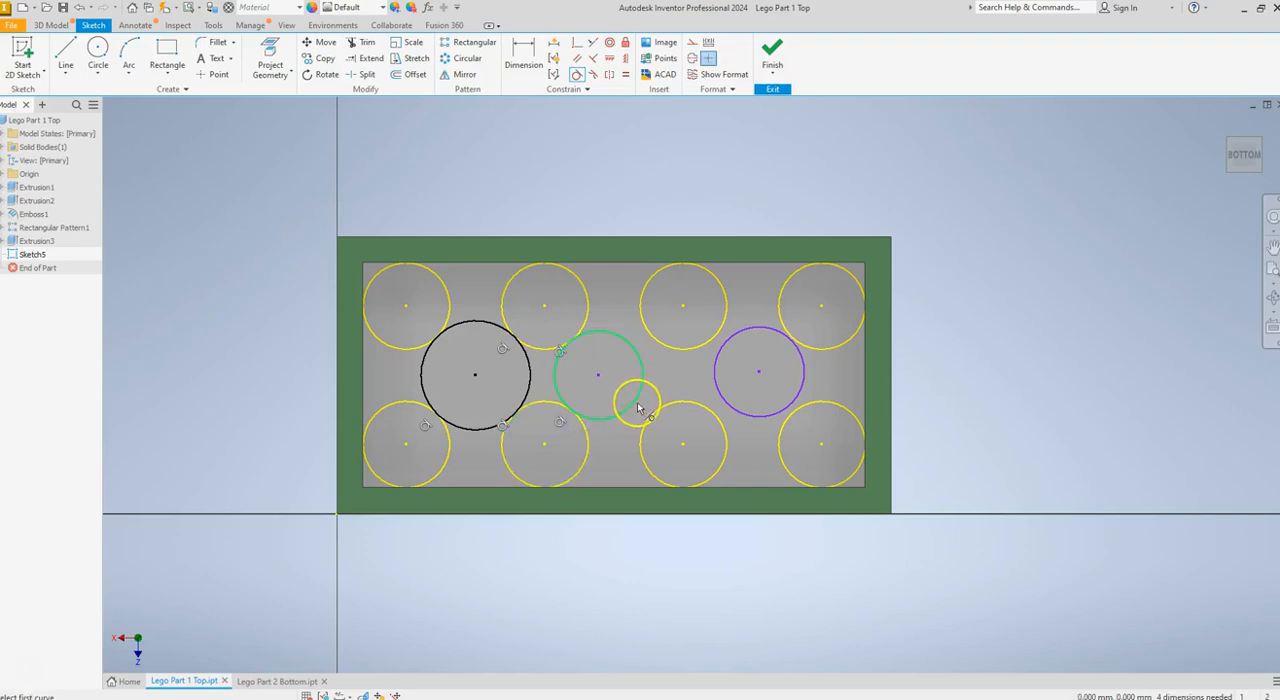
{"action": "left_click", "coordinate": [636, 405]}
{"action": "left_click", "coordinate": [651, 416]}
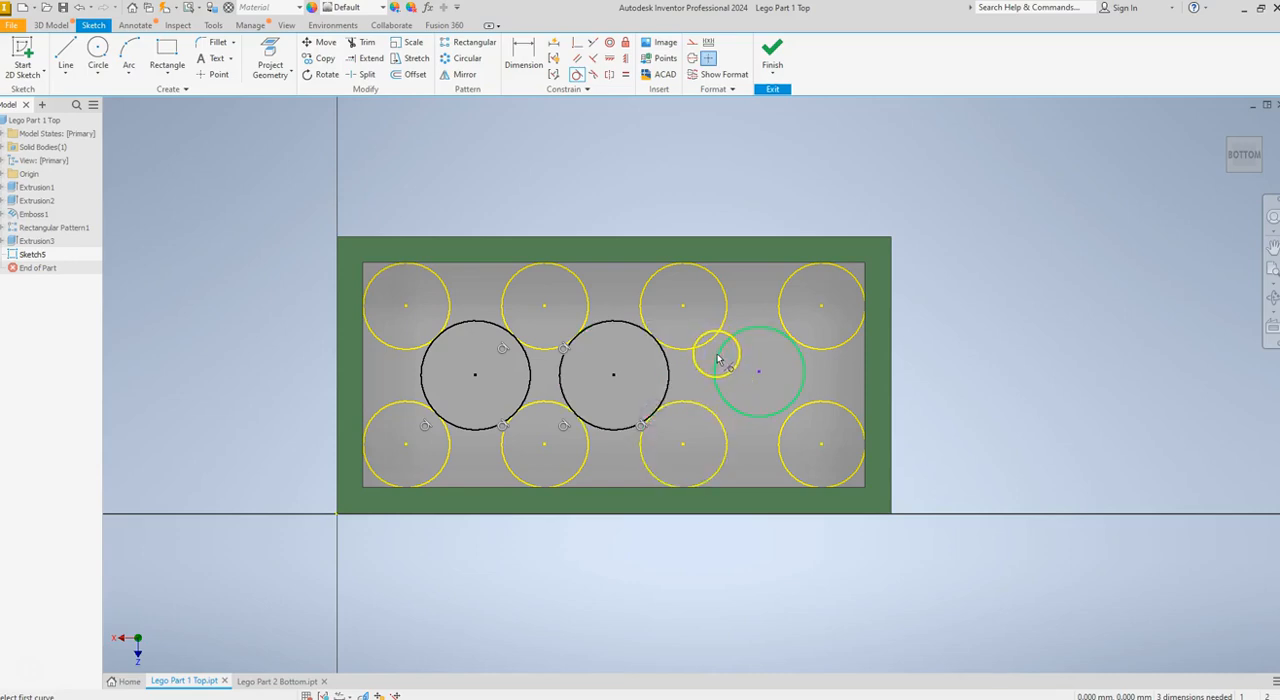
Make the right middle circle tangent to its upper-left, lower-left and lower-right neighbouring stud circles
{"action": "left_click", "coordinate": [720, 362]}
{"action": "left_click", "coordinate": [709, 347]}
{"action": "left_click", "coordinate": [718, 400]}
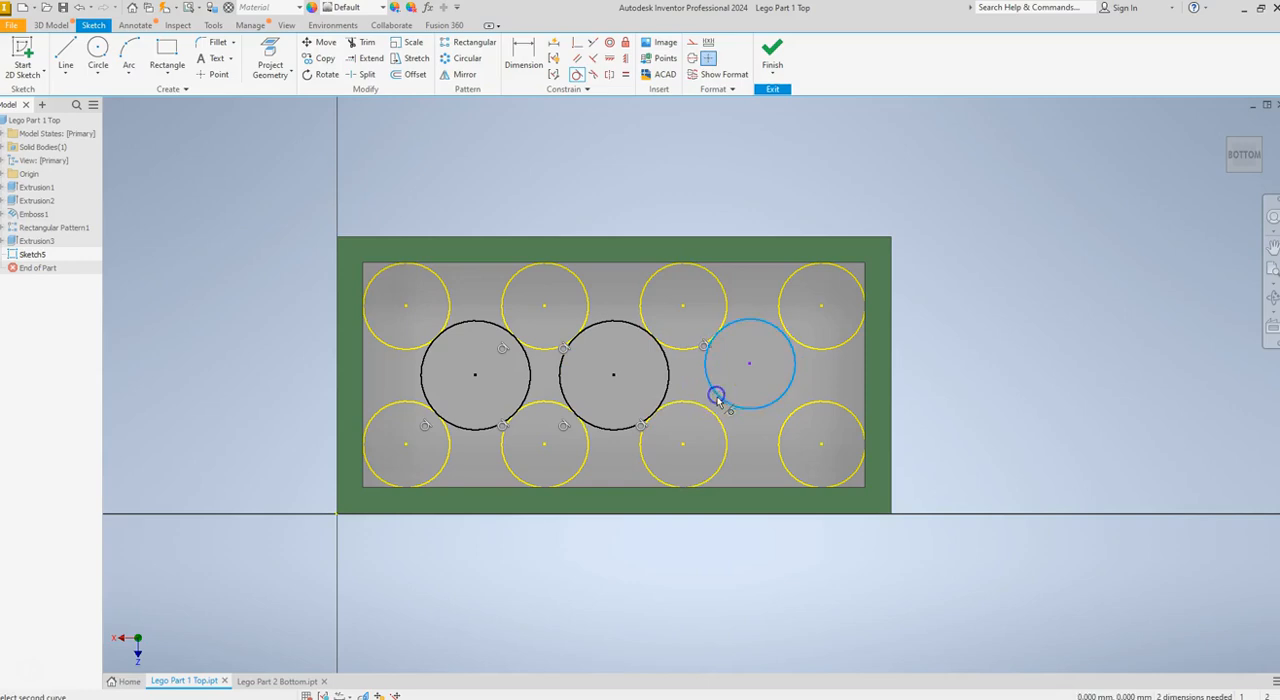
{"action": "left_click", "coordinate": [713, 414]}
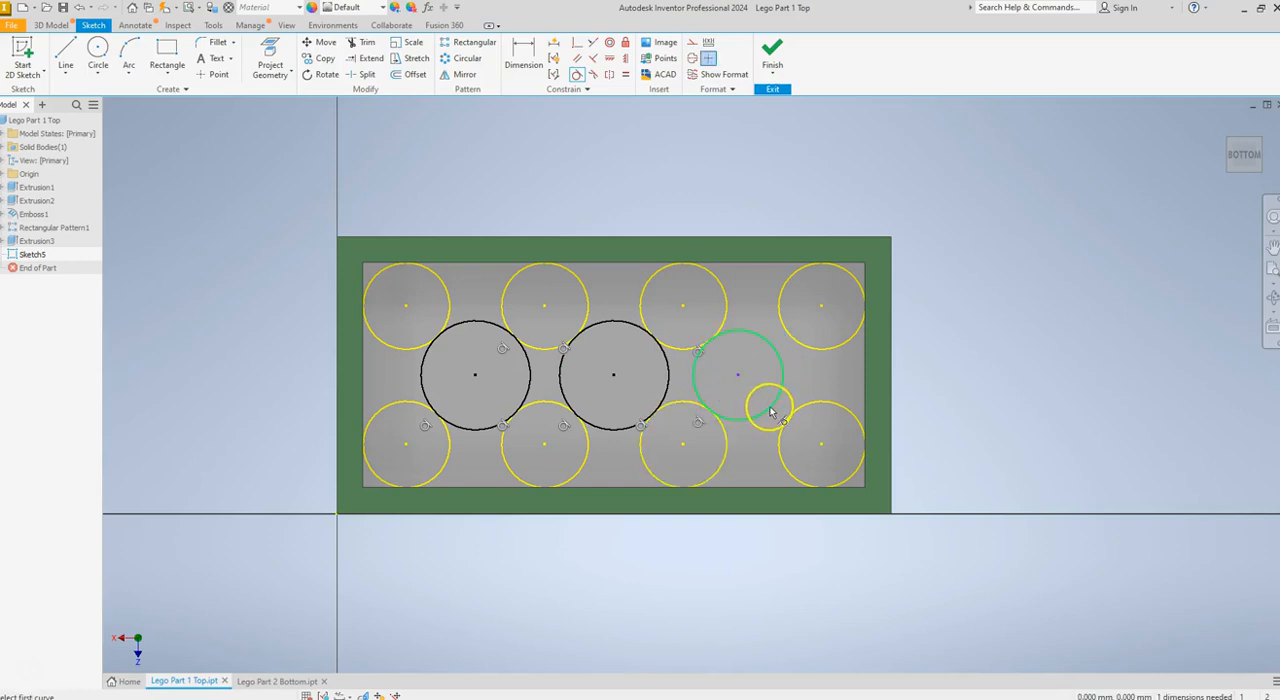
{"action": "left_click", "coordinate": [789, 425]}
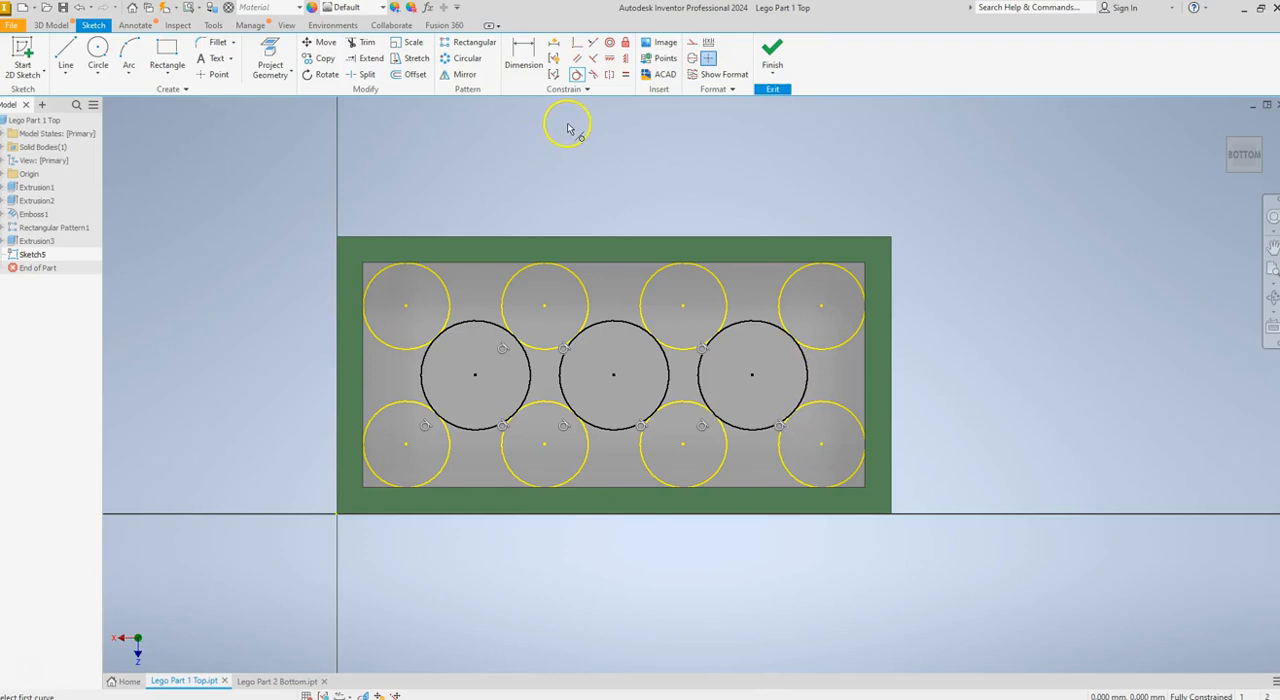
{"action": "left_click", "coordinate": [576, 75]}
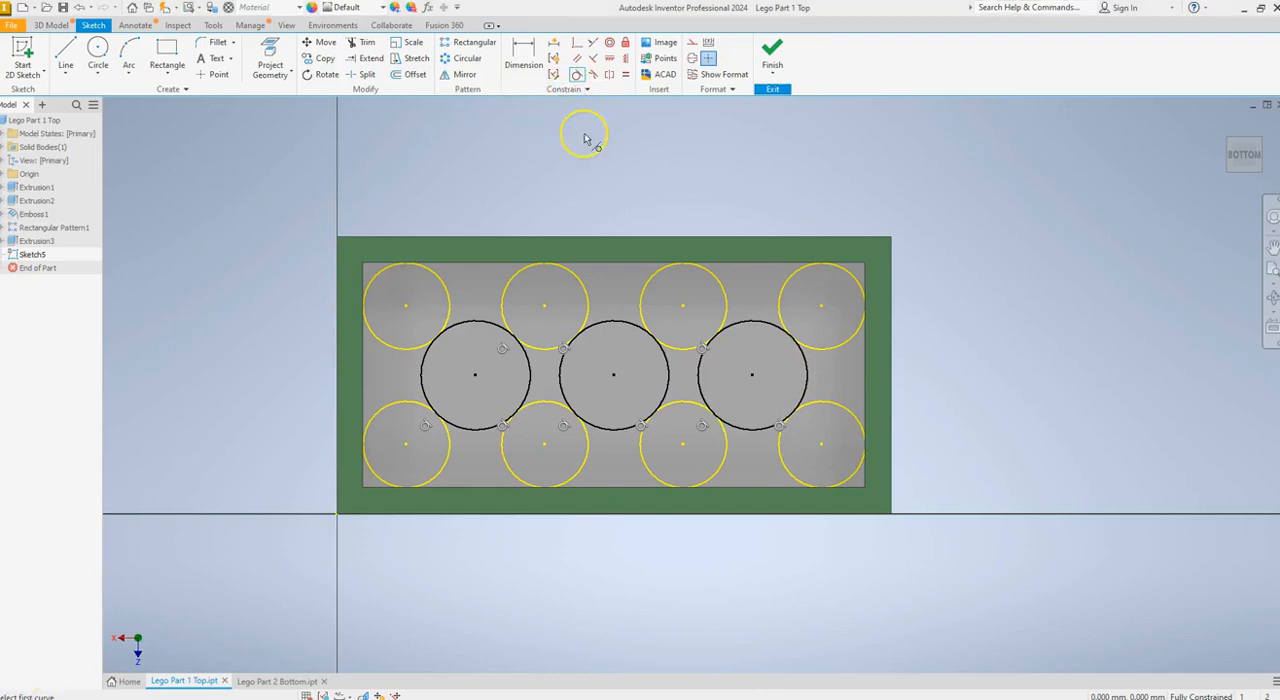
{"action": "left_click", "coordinate": [577, 76]}
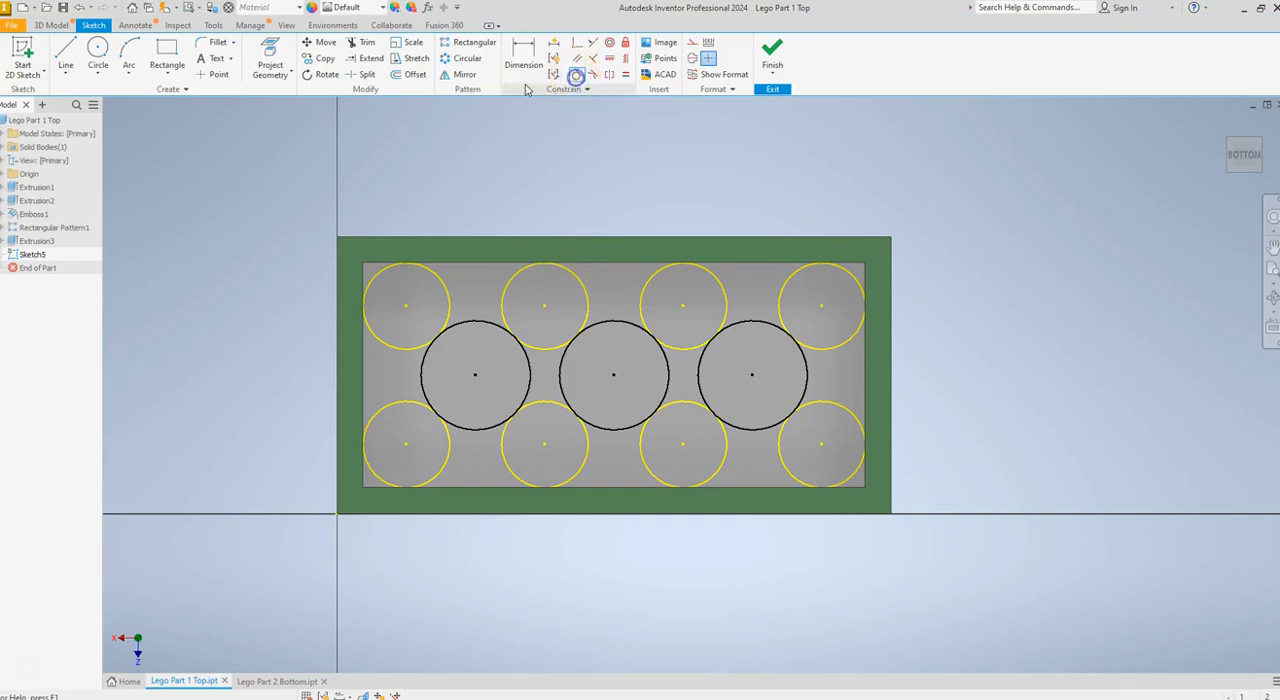
Sketch a 5 mm diameter circle concentric with each of the three middle circles
{"action": "left_click", "coordinate": [99, 50]}
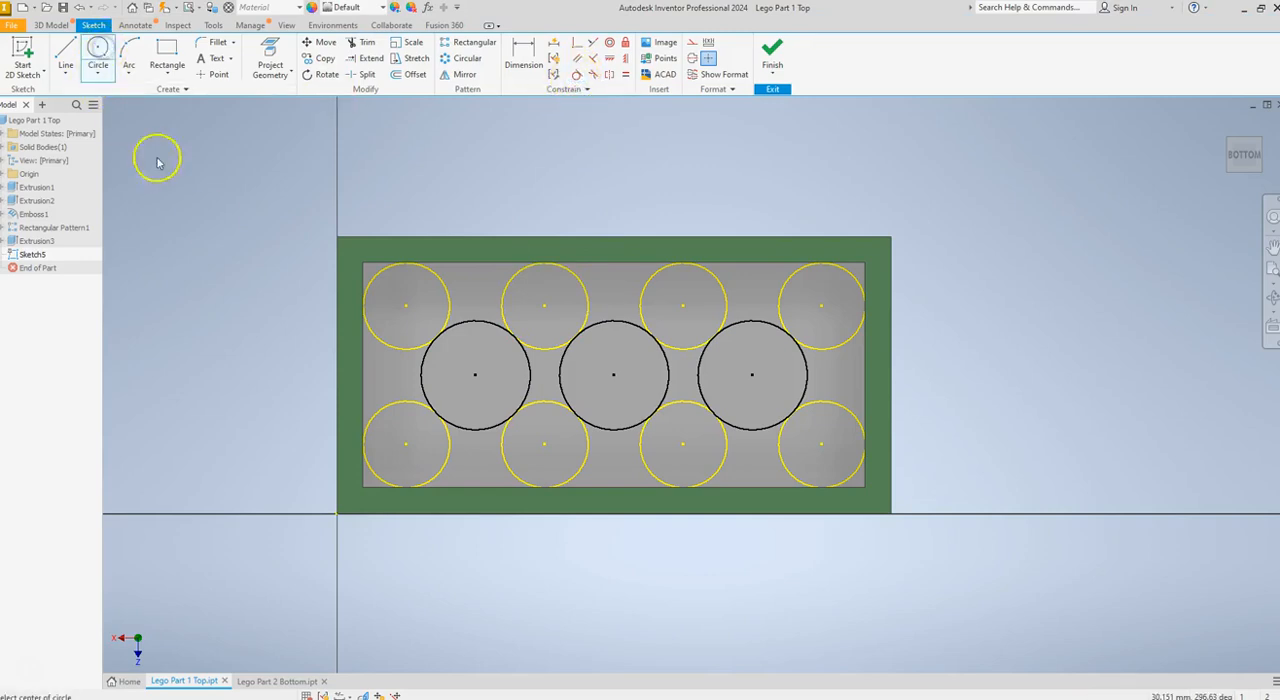
{"action": "left_click", "coordinate": [475, 375]}
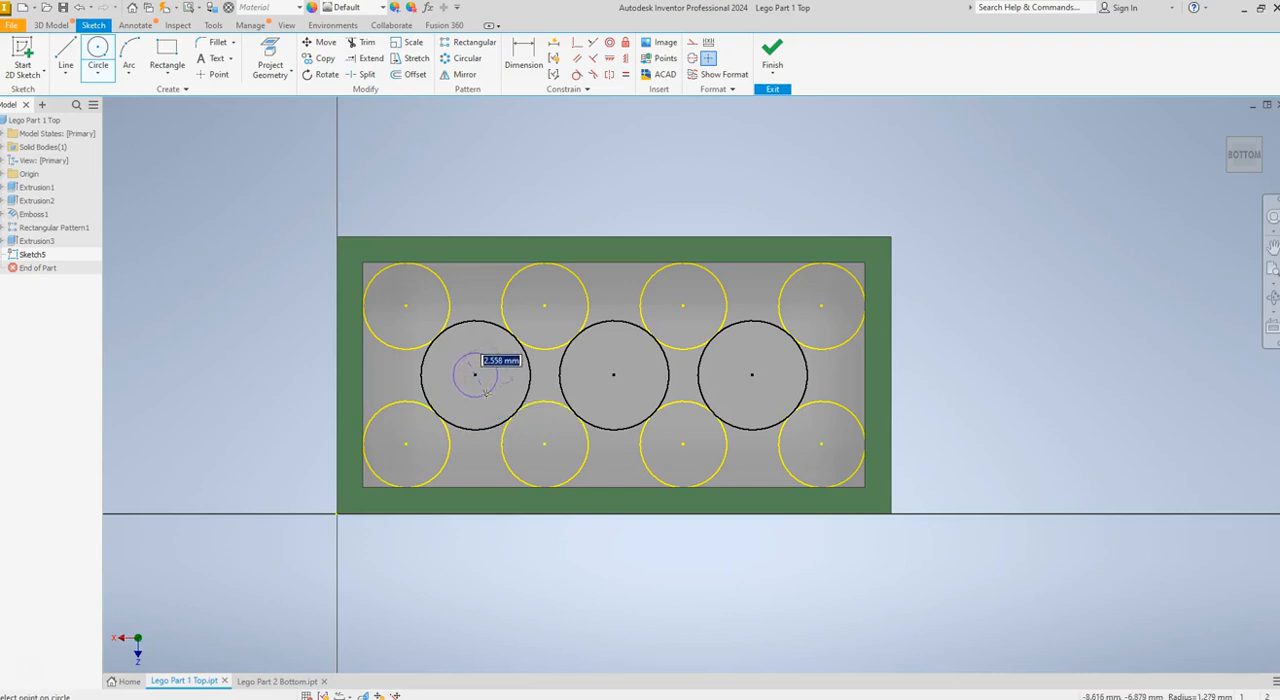
{"action": "key", "text": "Return"}
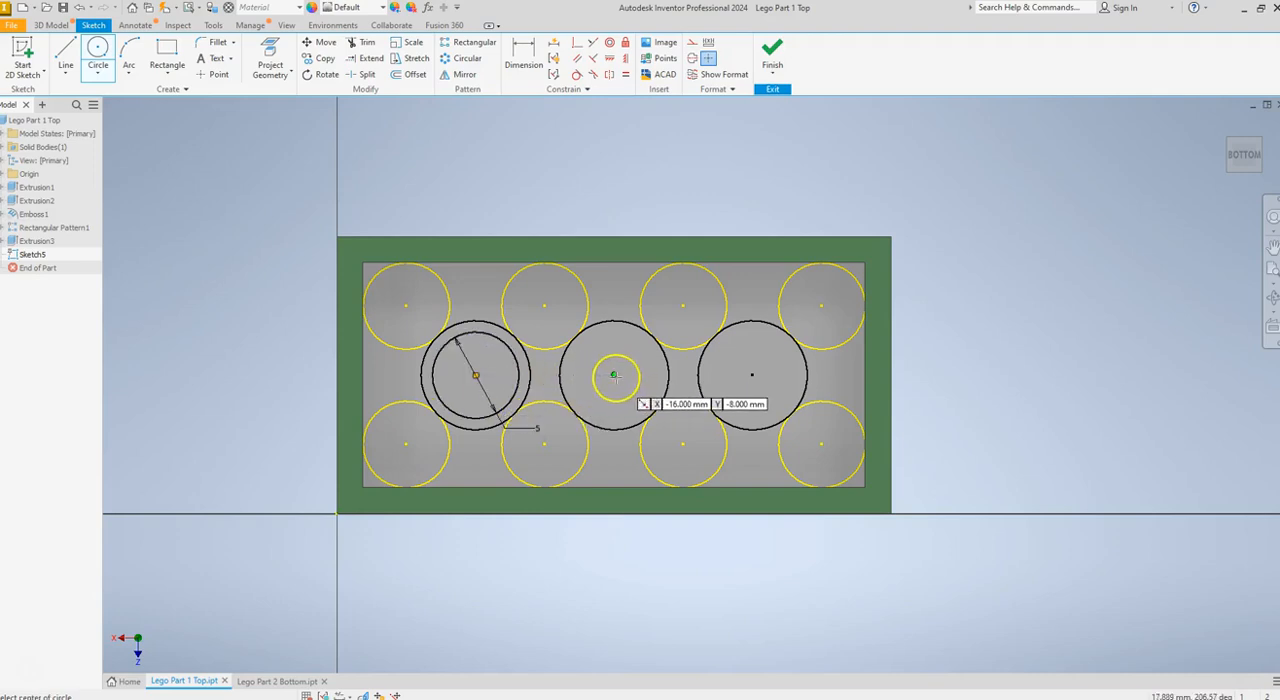
{"action": "left_click", "coordinate": [614, 376]}
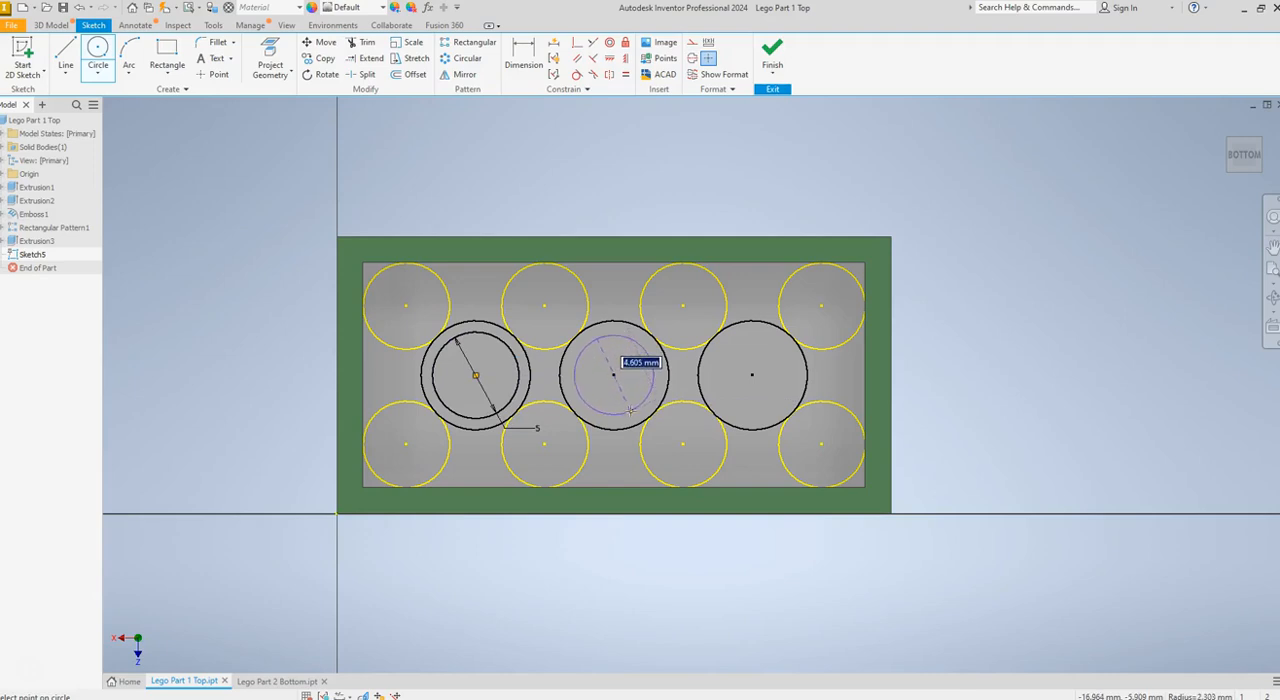
{"action": "key", "text": "Return"}
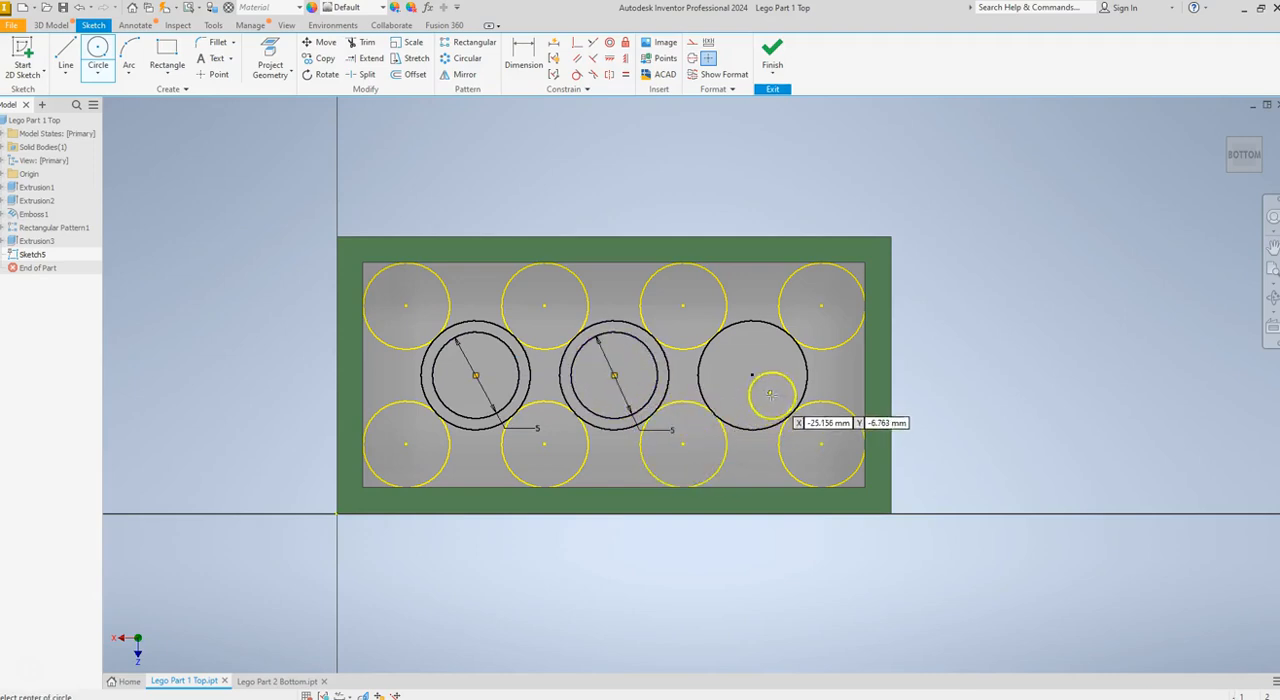
{"action": "left_click", "coordinate": [752, 376]}
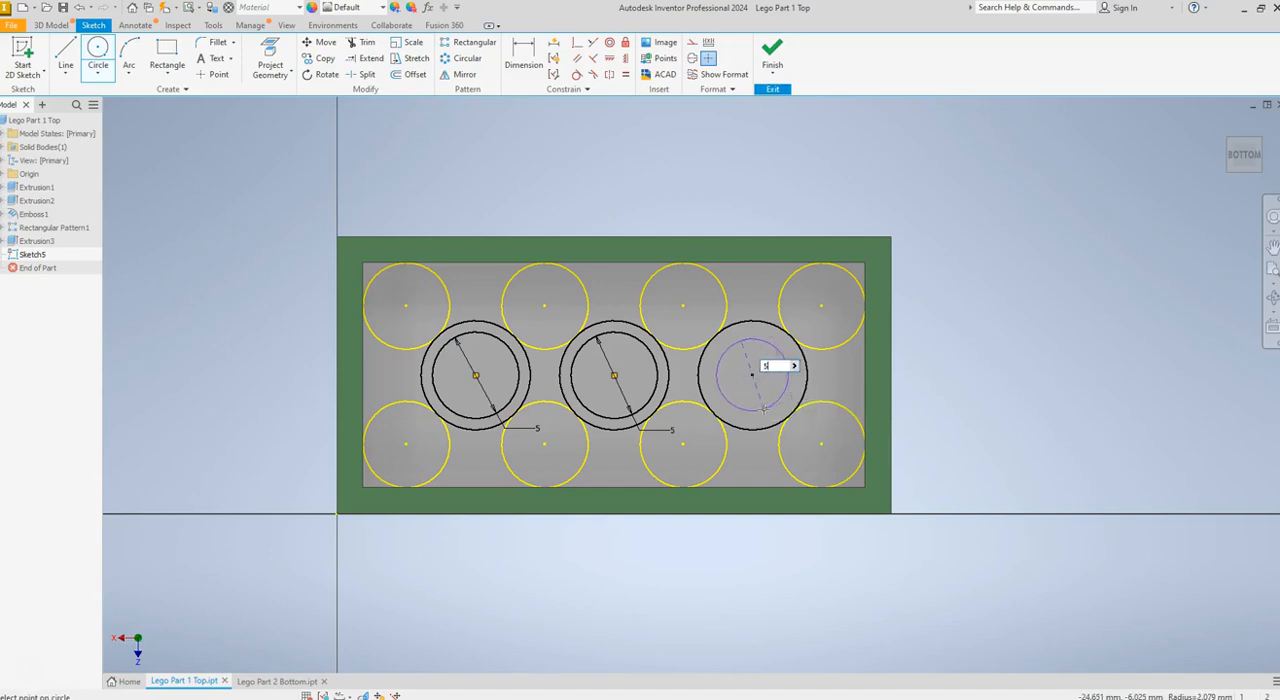
{"action": "type", "text": "5"}
{"action": "key", "text": "Return"}
{"action": "key", "text": "Escape"}
Extrude the three ring profiles between the concentric circles 7.5 mm in the default direction, joined to the brick
{"action": "mouse_move", "coordinate": [1229, 176]}
{"action": "mouse_move", "coordinate": [1229, 176]}
{"action": "left_mouse_down"}
{"action": "mouse_move", "coordinate": [1215, 187]}
{"action": "mouse_move", "coordinate": [1223, 180]}
{"action": "left_mouse_up"}
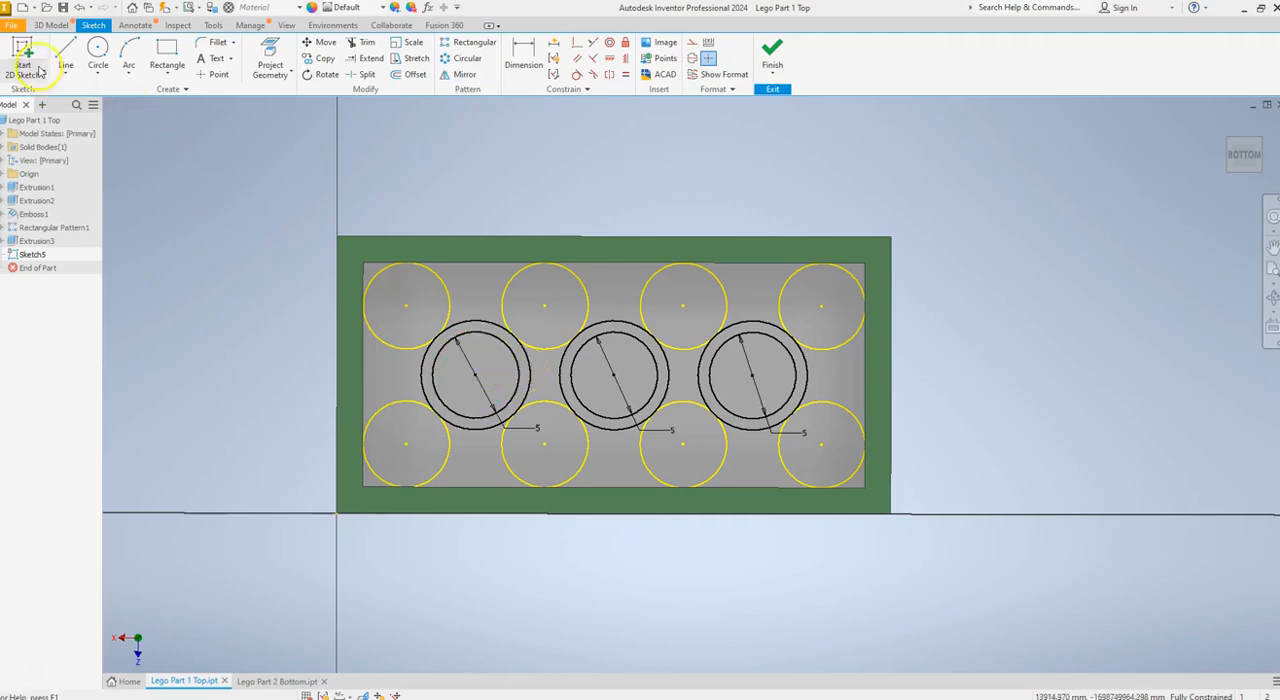
{"action": "left_click", "coordinate": [50, 26]}
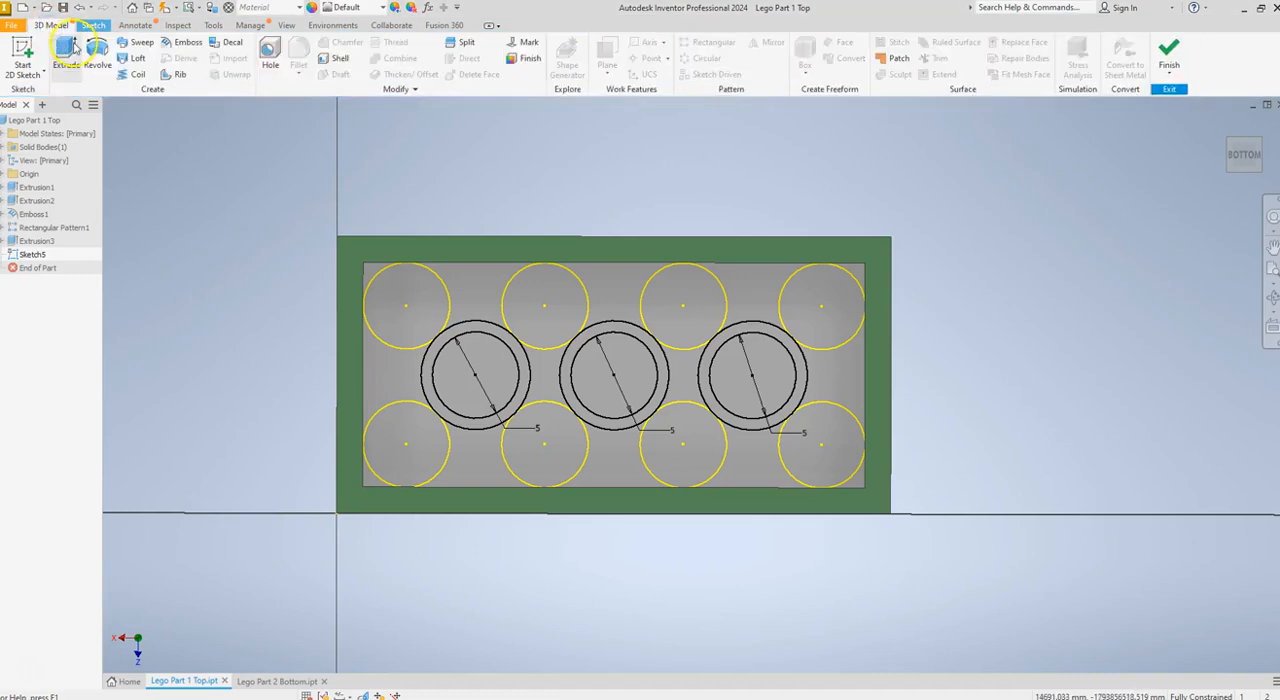
{"action": "left_click", "coordinate": [67, 50]}
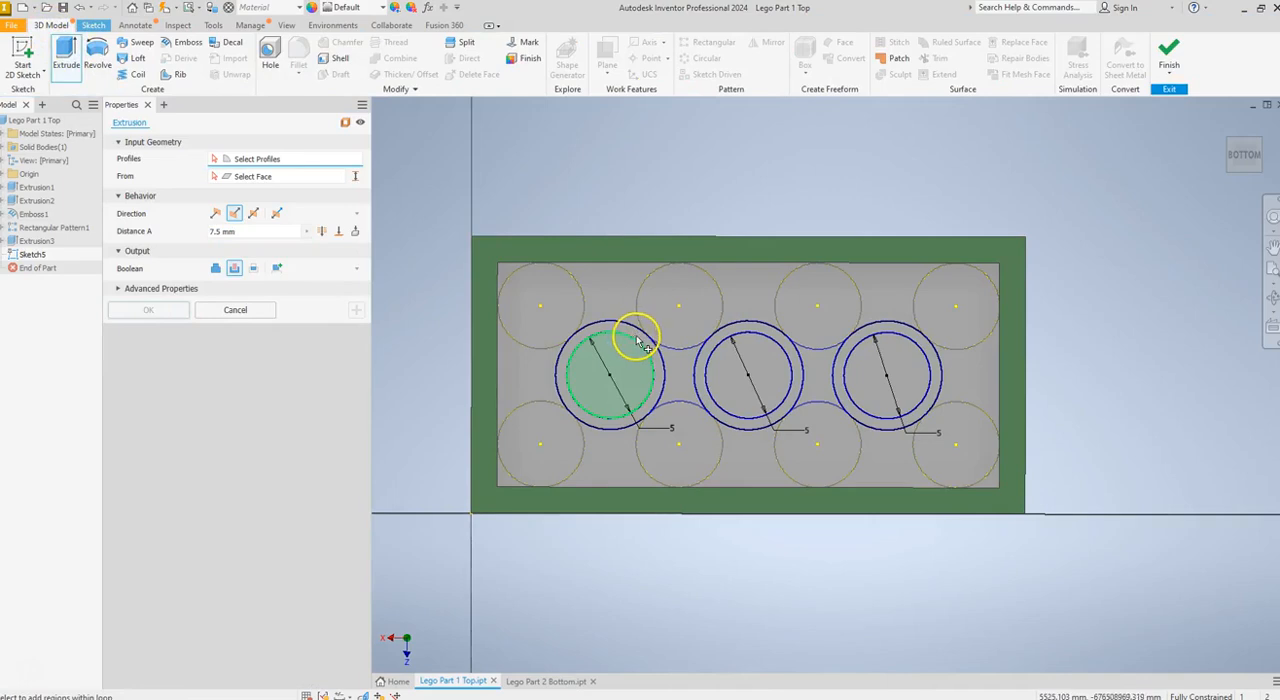
{"action": "left_click", "coordinate": [646, 344]}
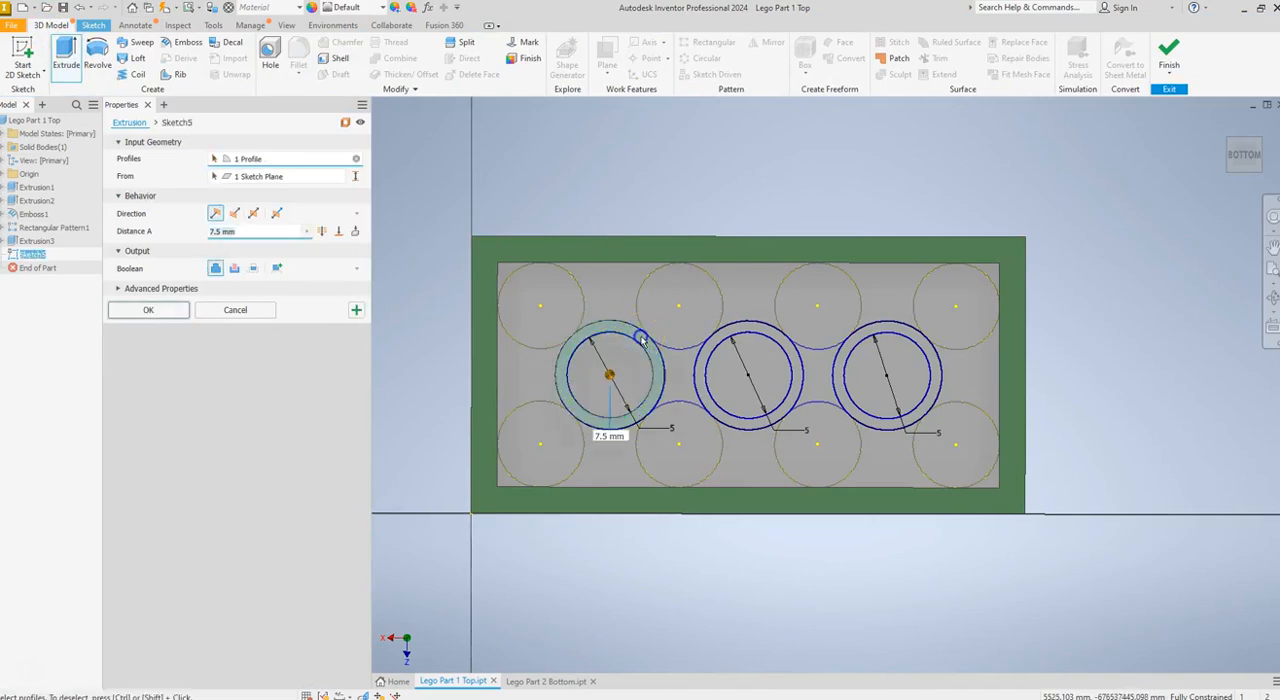
{"action": "left_click", "coordinate": [778, 340]}
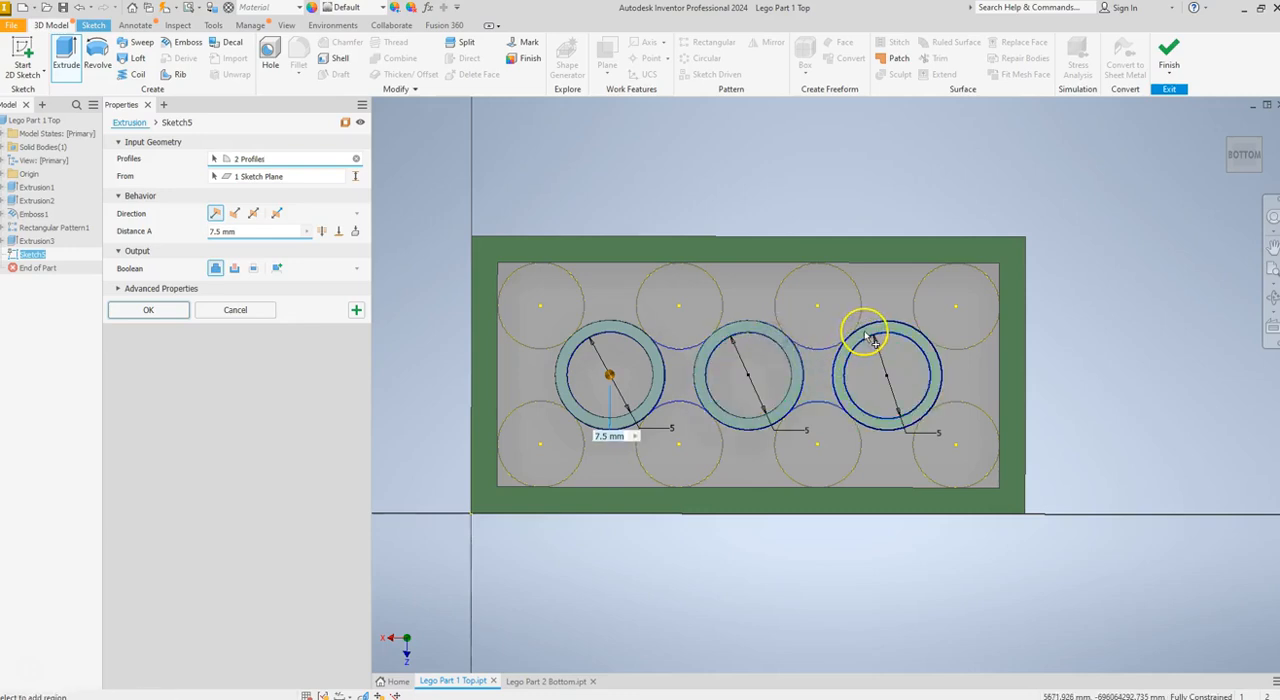
{"action": "left_click", "coordinate": [411, 580]}
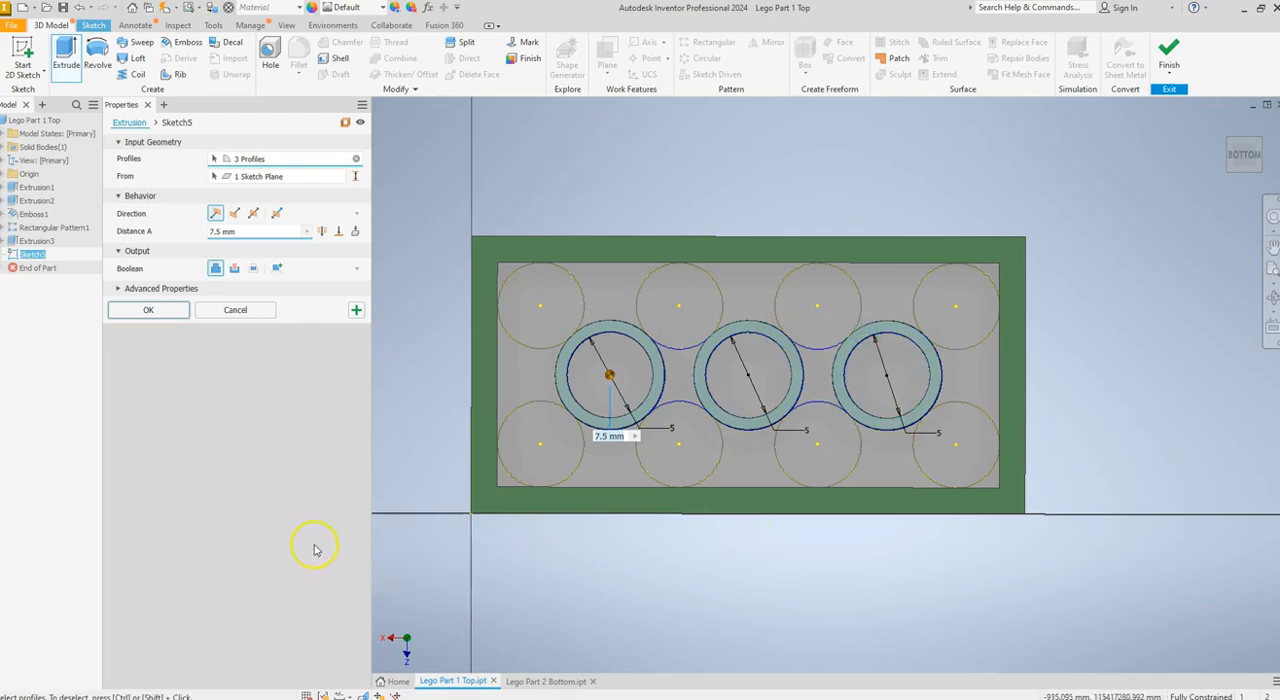
{"action": "left_click", "coordinate": [218, 232]}
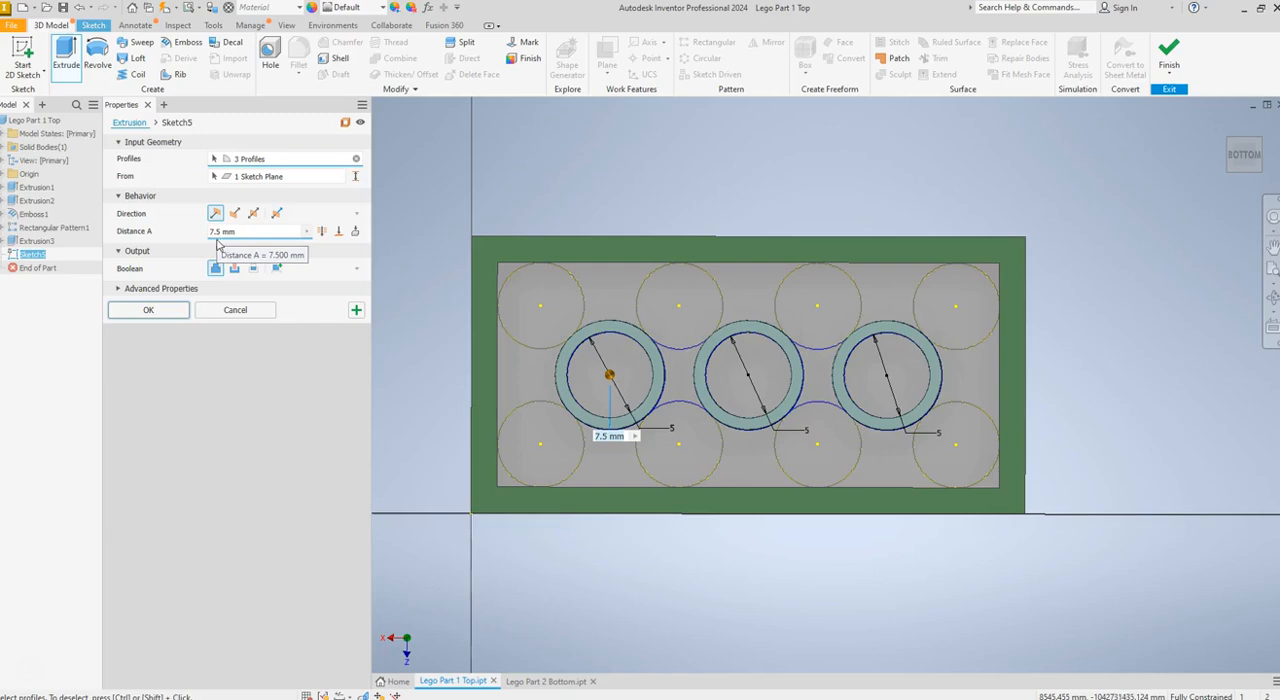
{"action": "left_click", "coordinate": [148, 310]}
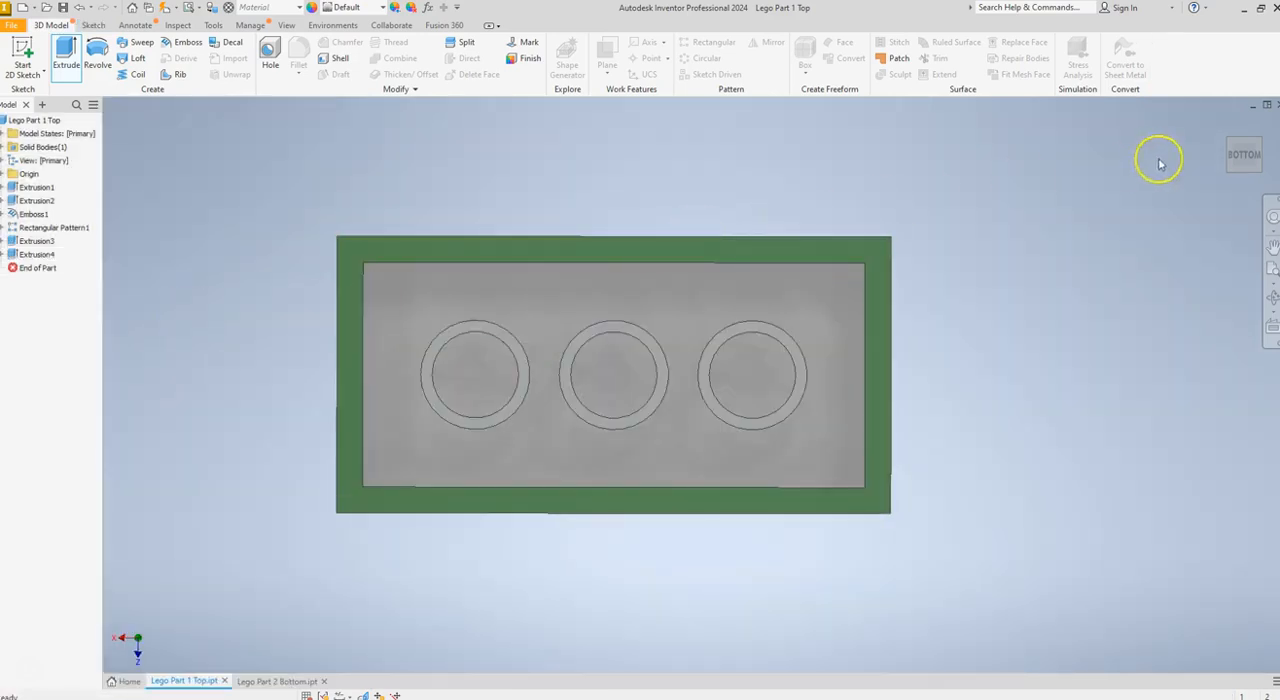
{"action": "mouse_move", "coordinate": [1242, 167]}
{"action": "left_mouse_down"}
{"action": "mouse_move", "coordinate": [1189, 195]}
{"action": "mouse_move", "coordinate": [1157, 190]}
{"action": "left_mouse_up"}
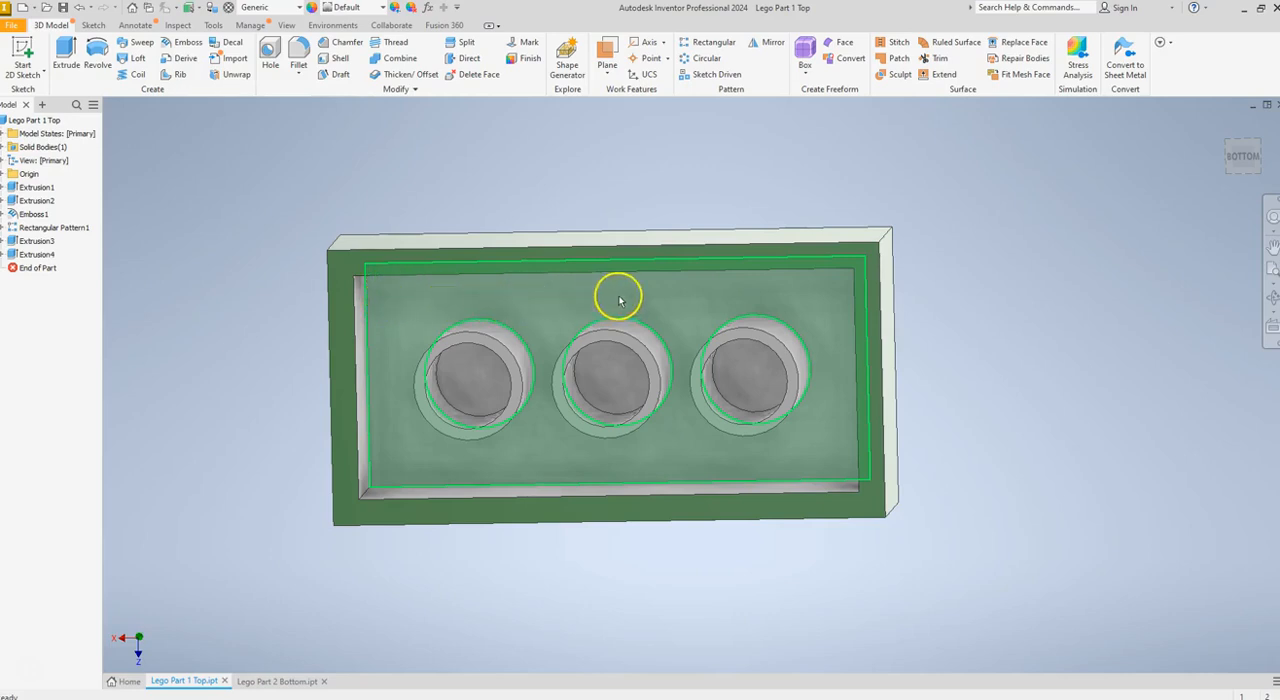
Check the underside of the reference part Lego Part 2 Bottom, and start a new sketch on the cavity floor of Lego Part 1 Top
{"action": "left_click", "coordinate": [267, 684]}
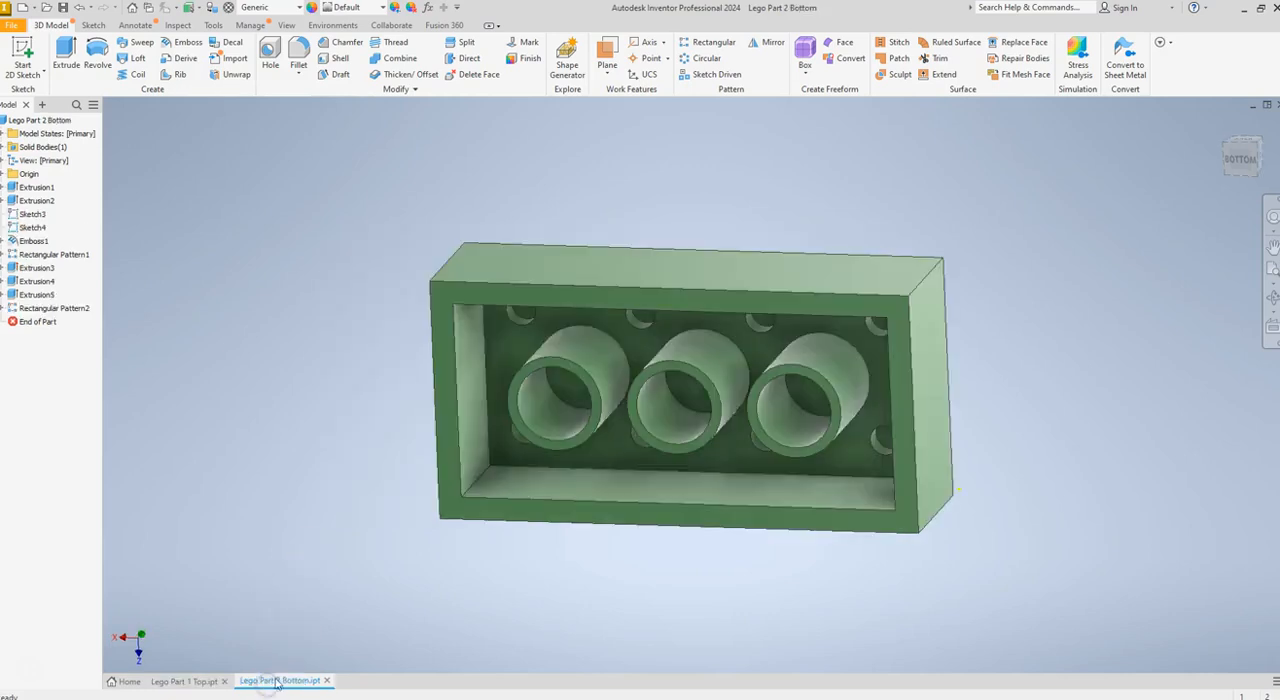
{"action": "left_click", "coordinate": [1255, 160]}
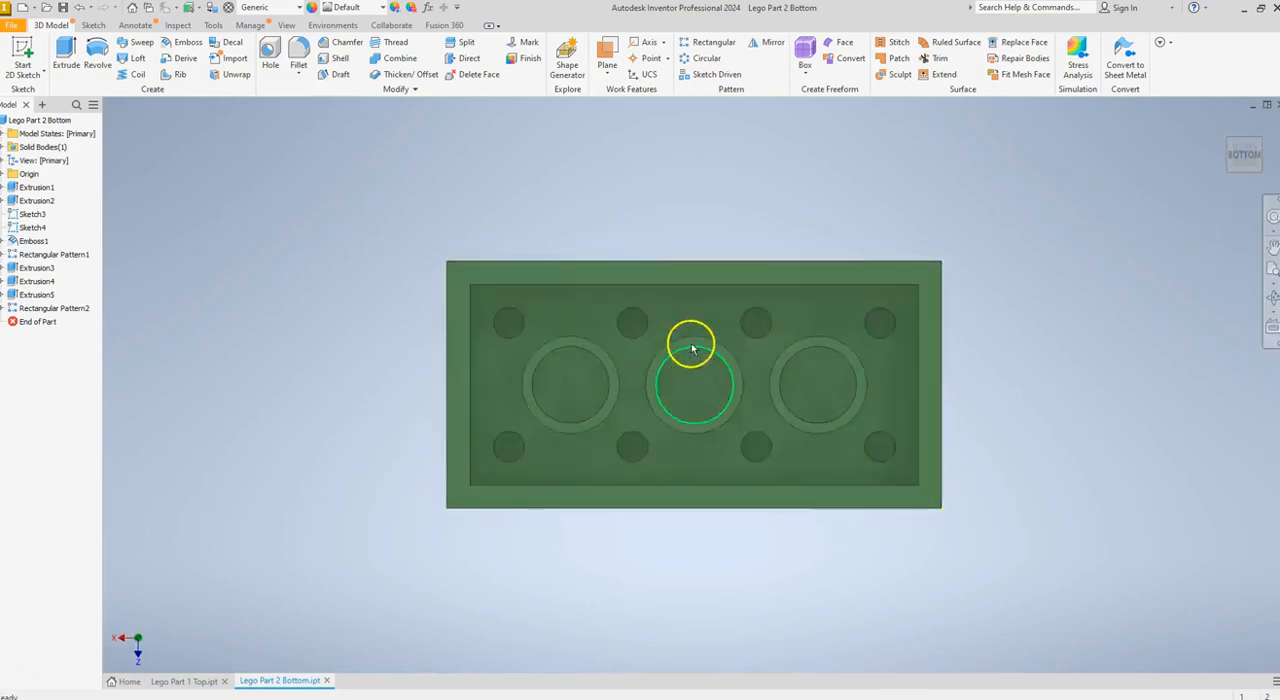
{"action": "left_click", "coordinate": [193, 680]}
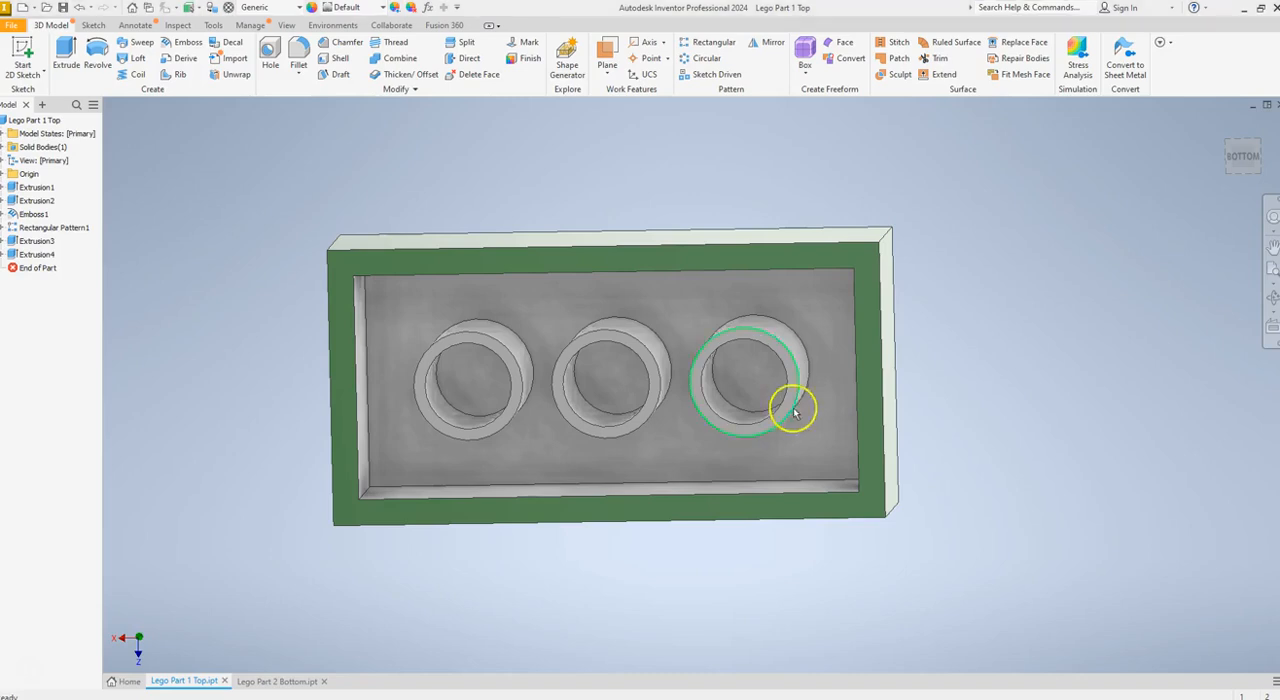
{"action": "left_click", "coordinate": [1245, 157]}
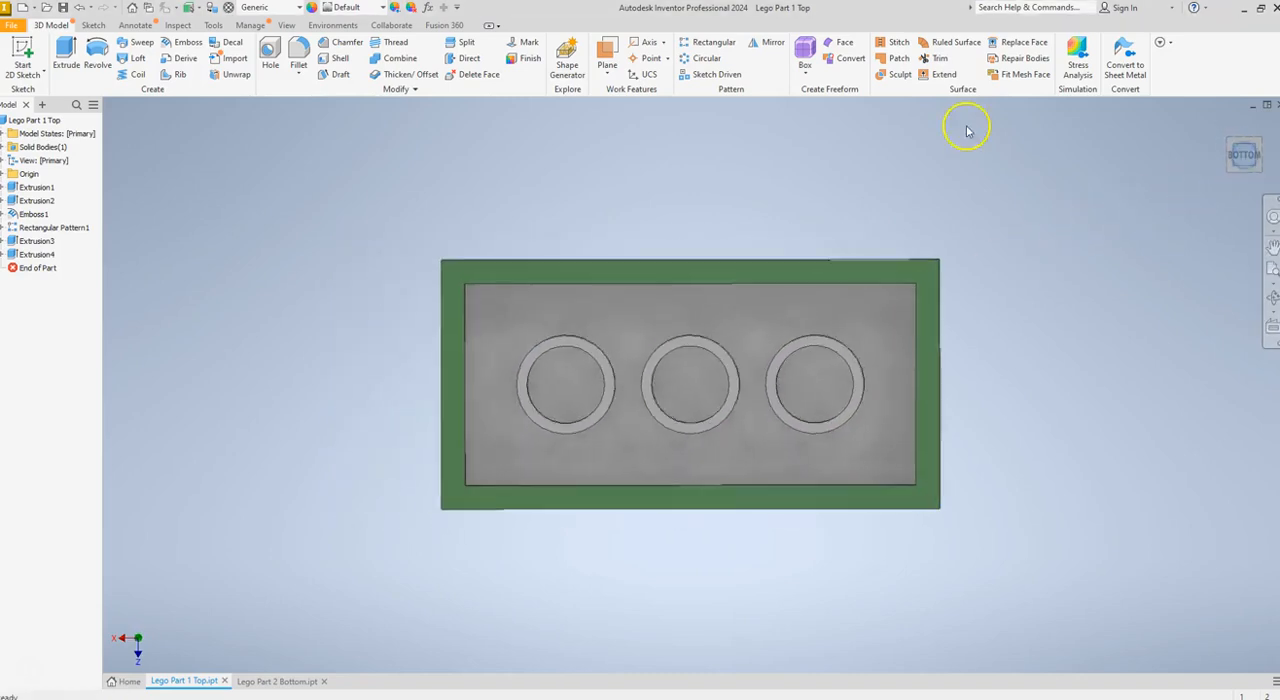
{"action": "left_click", "coordinate": [22, 55]}
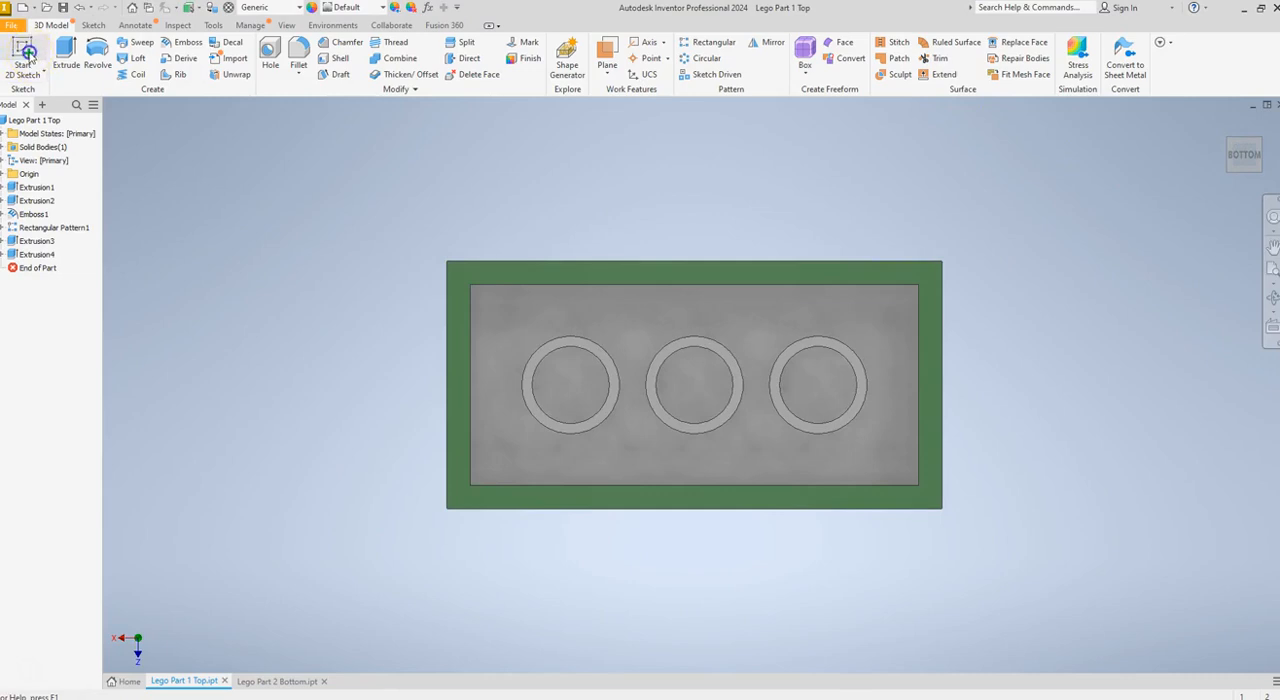
{"action": "left_click", "coordinate": [513, 321]}
{"action": "middle_click_drag", "start_coordinate": [903, 259], "coordinate": [603, 336]}
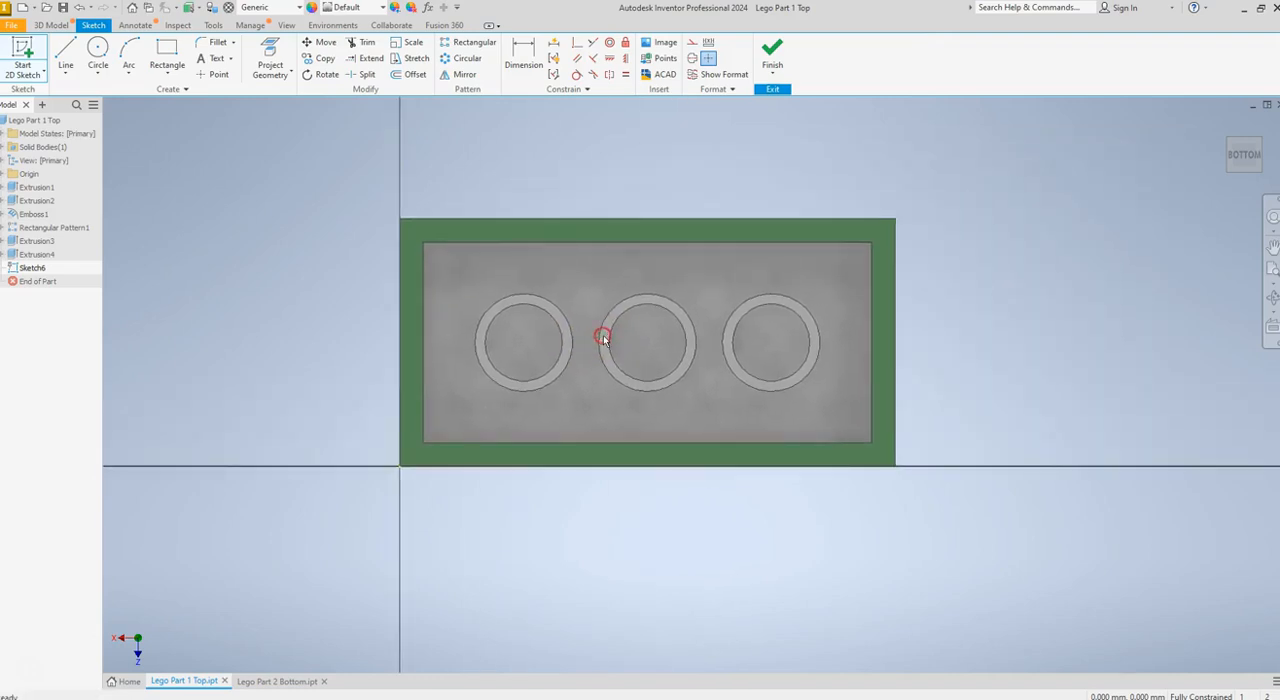
{"action": "scroll", "coordinate": [550, 314], "scroll_direction": "down", "scroll_amount": 3}
{"action": "scroll", "coordinate": [611, 311], "scroll_direction": "up", "scroll_amount": 4}
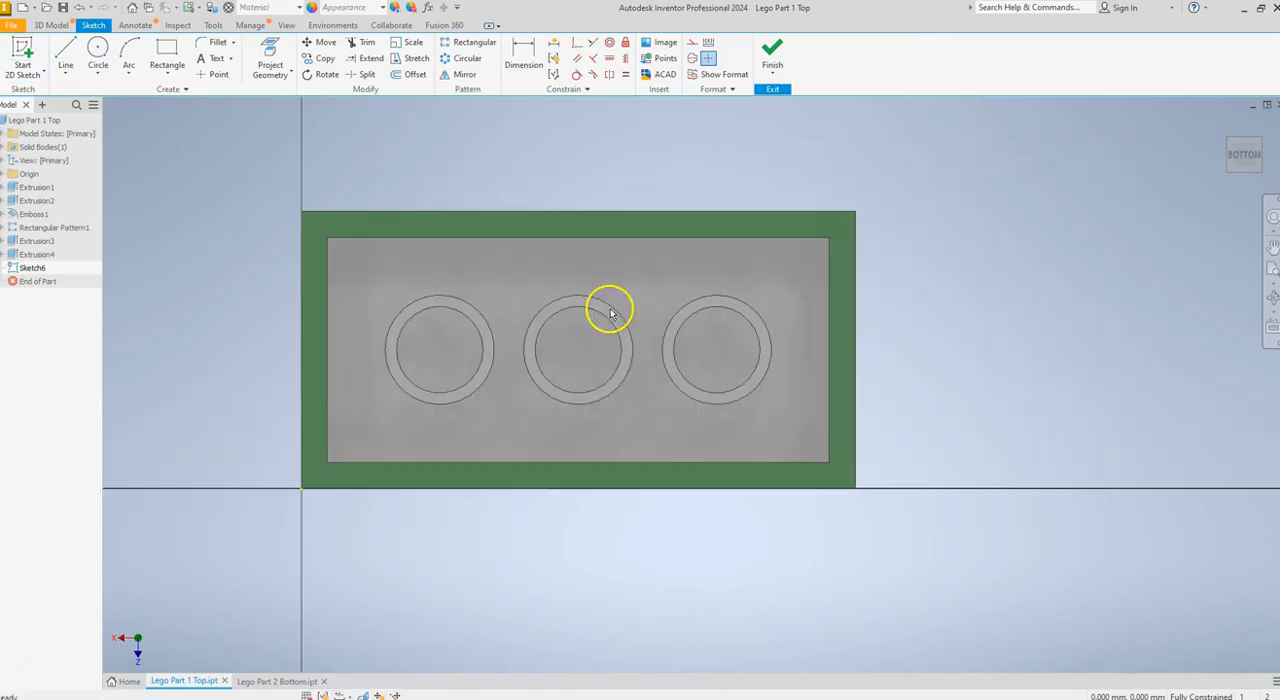
Project the outlines of all eight stud circles into the new sketch on the cavity floor
{"action": "left_click", "coordinate": [271, 64]}
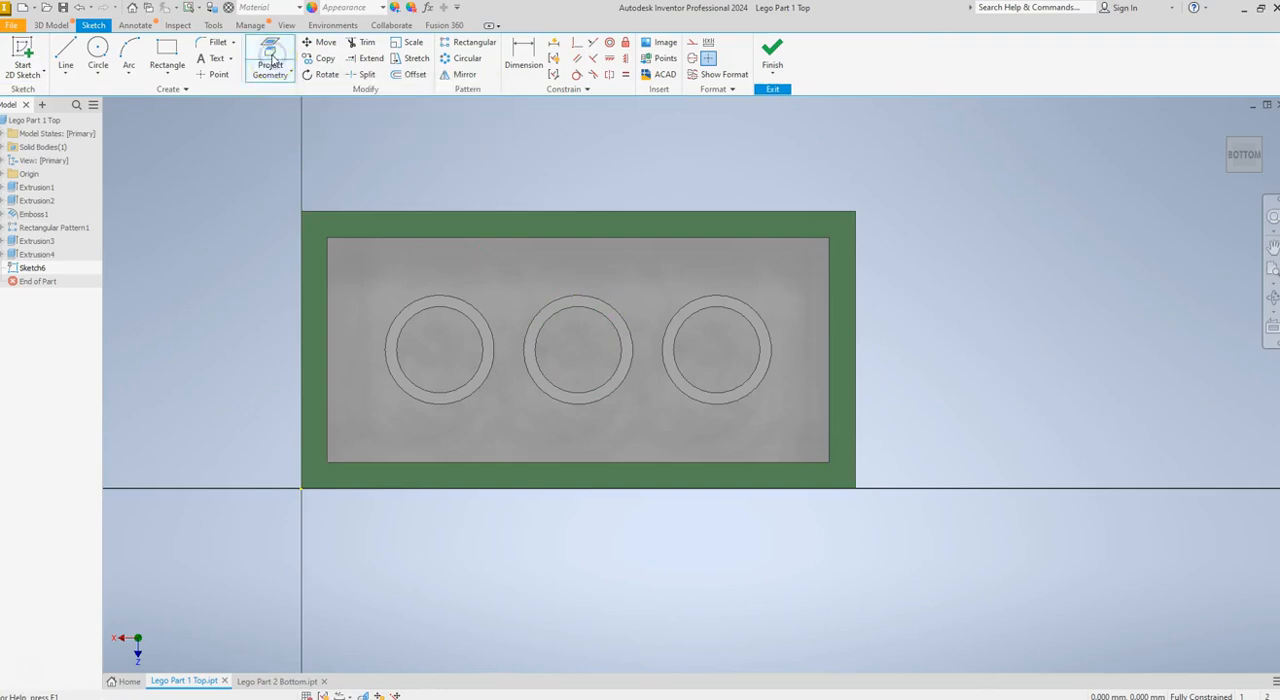
{"action": "left_click", "coordinate": [340, 307]}
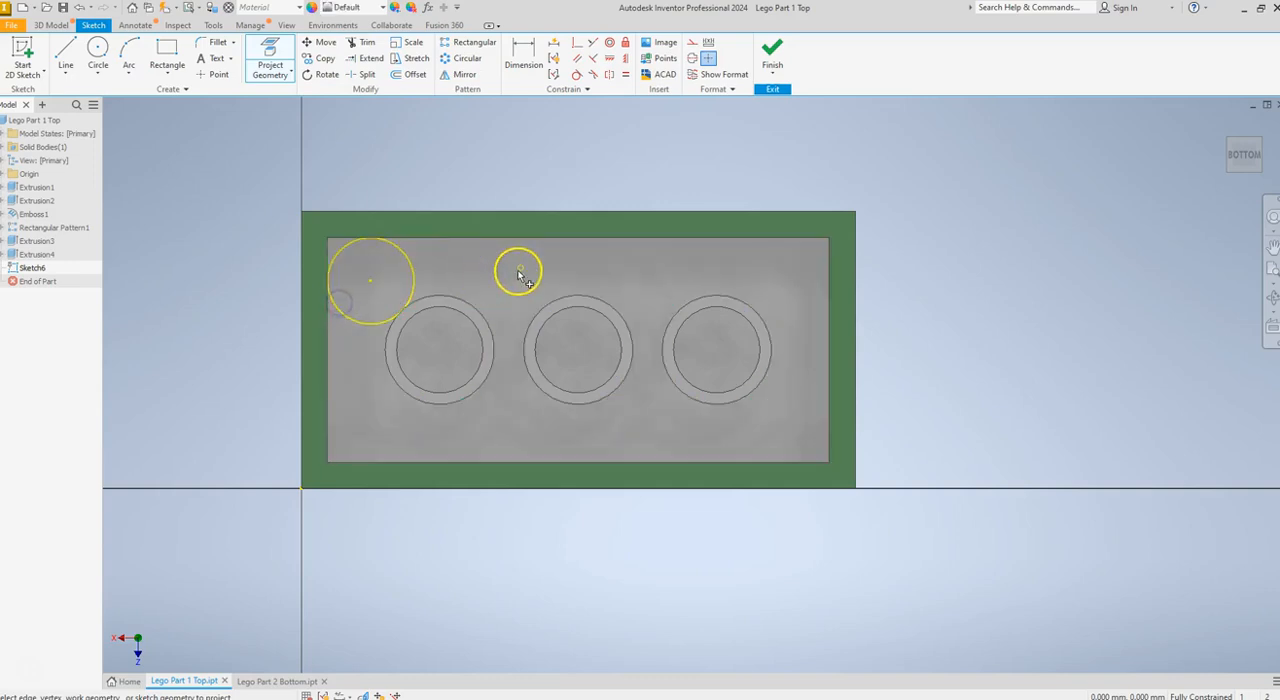
{"action": "left_click", "coordinate": [478, 306]}
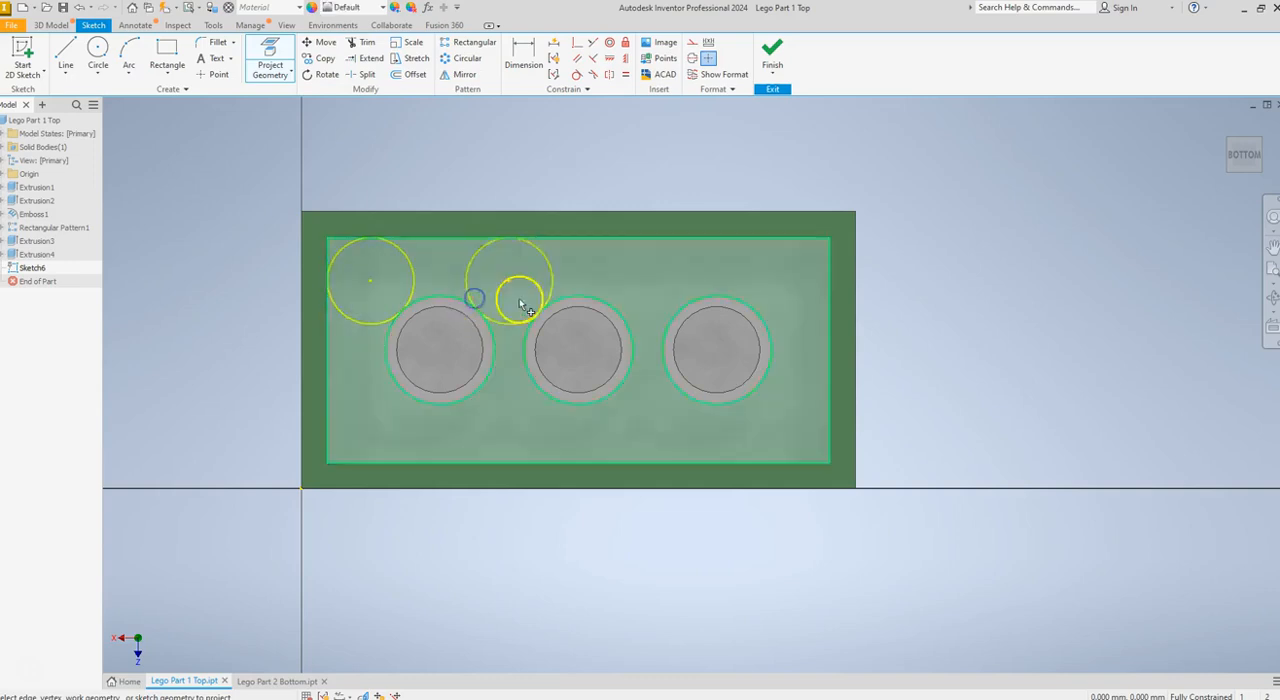
{"action": "left_click", "coordinate": [628, 306]}
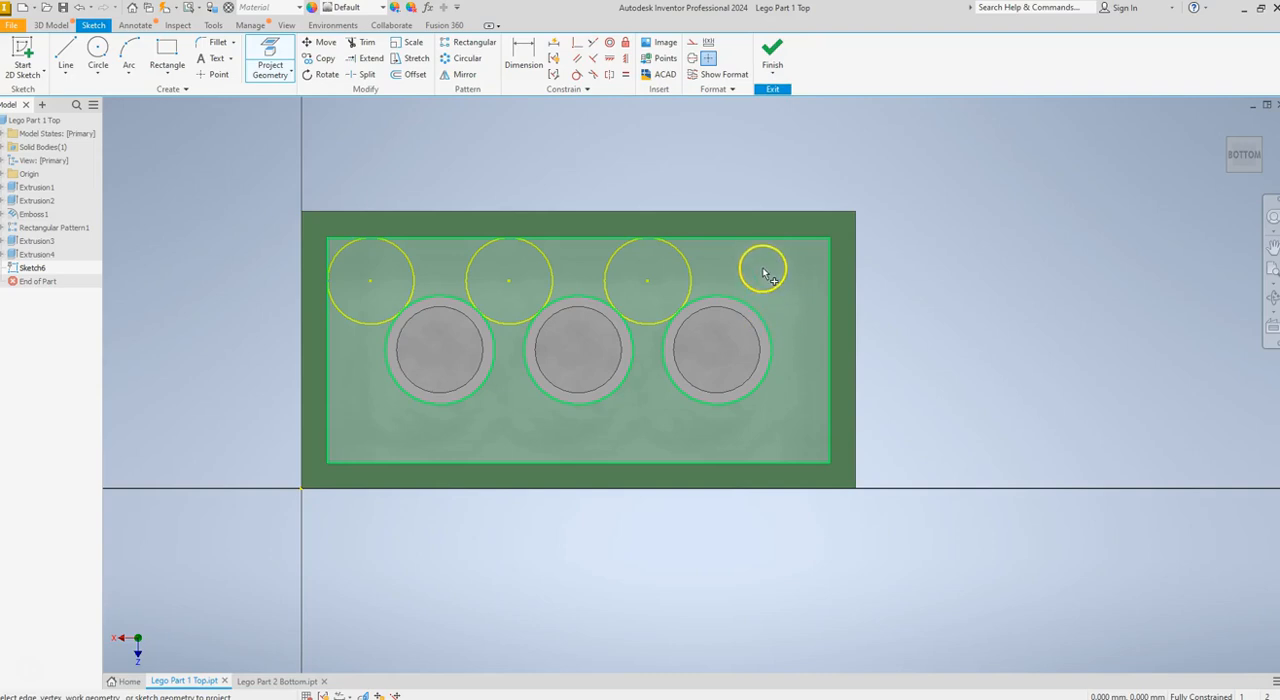
{"action": "left_click", "coordinate": [749, 253]}
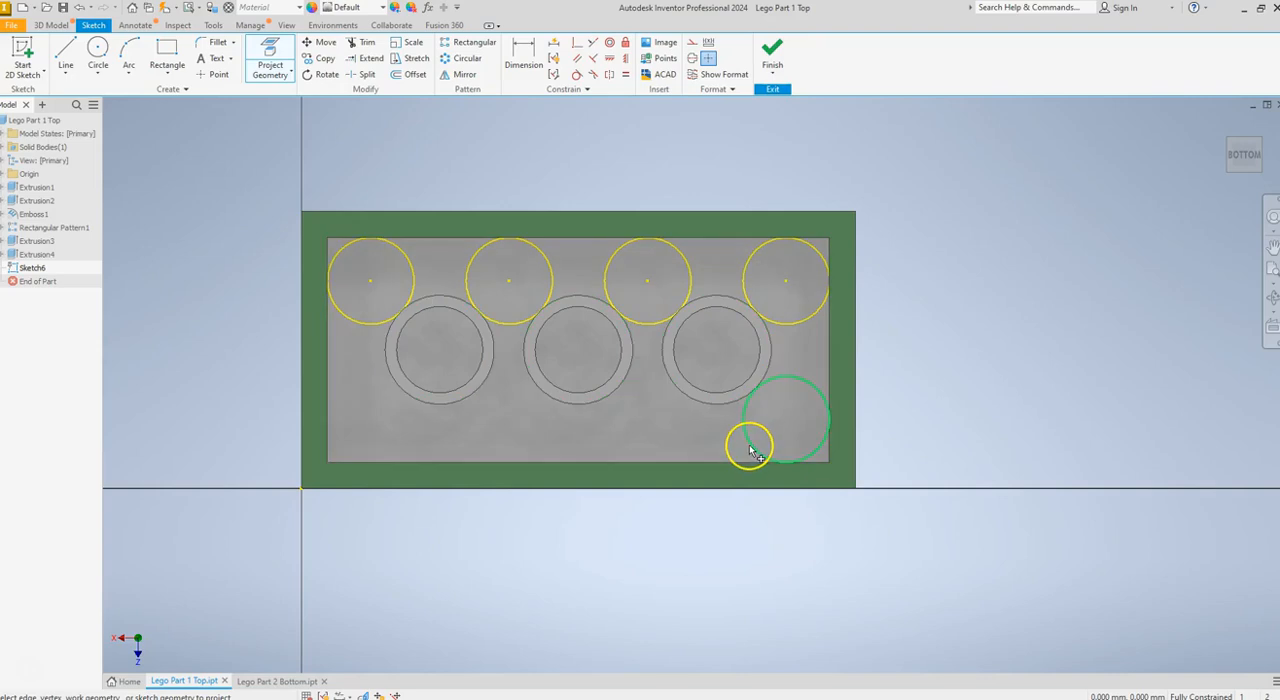
{"action": "left_click", "coordinate": [610, 430]}
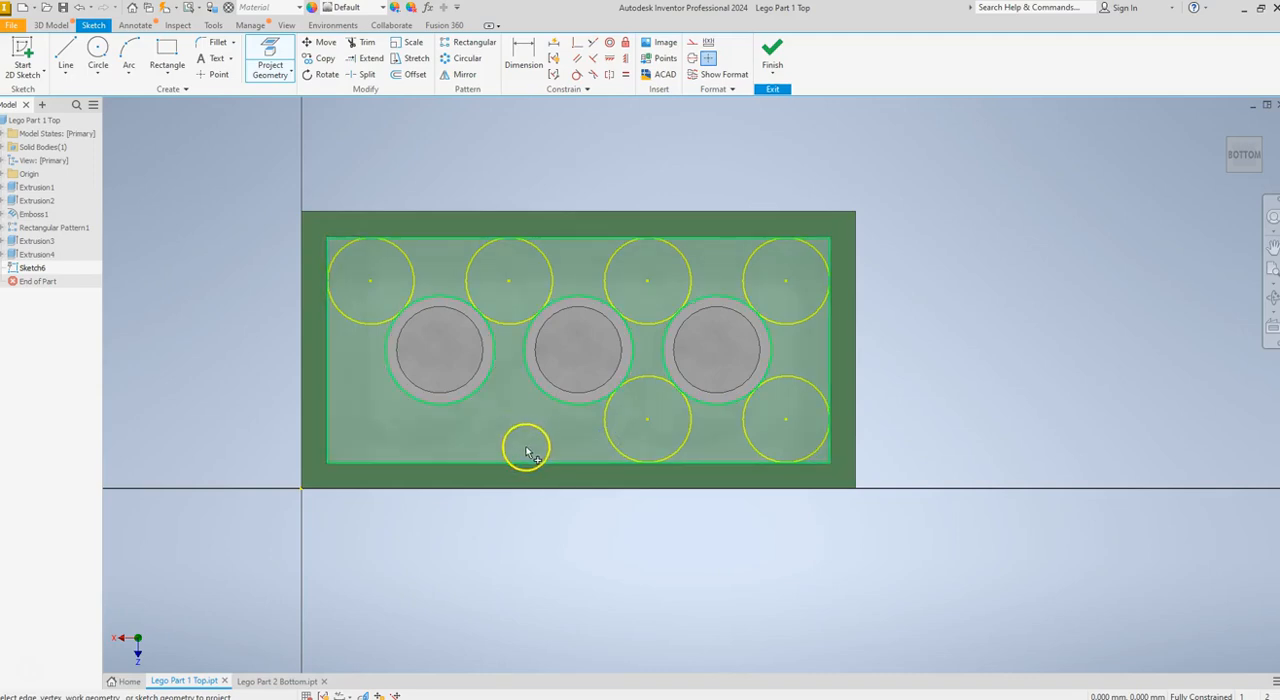
{"action": "left_click", "coordinate": [542, 405]}
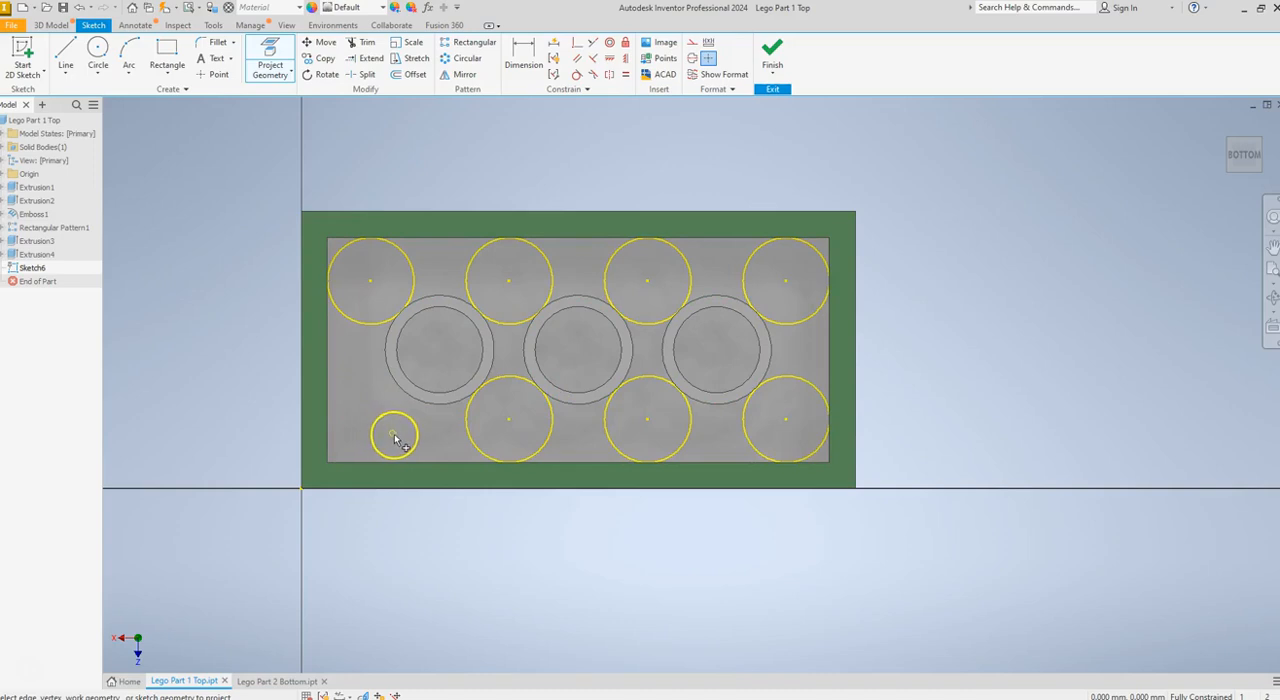
{"action": "left_click", "coordinate": [340, 400]}
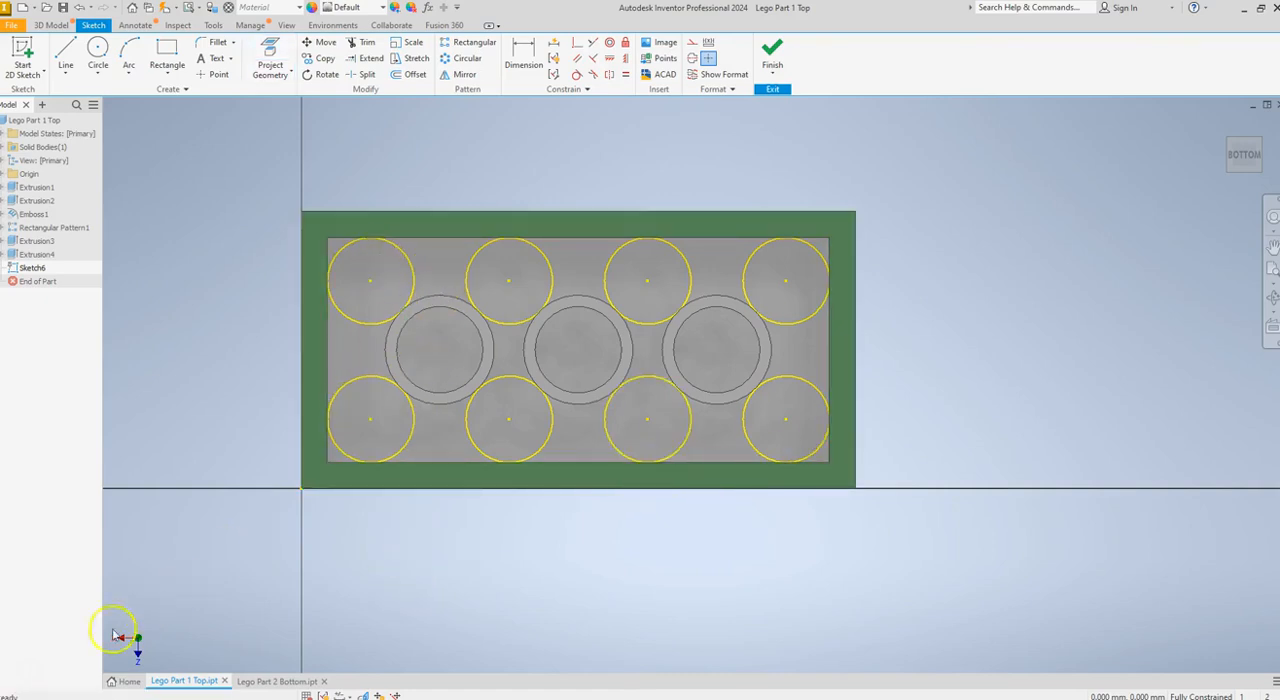
Sketch a 1.5 mm diameter circle at the centre of the upper-left projected stud outline
{"action": "left_click", "coordinate": [96, 50]}
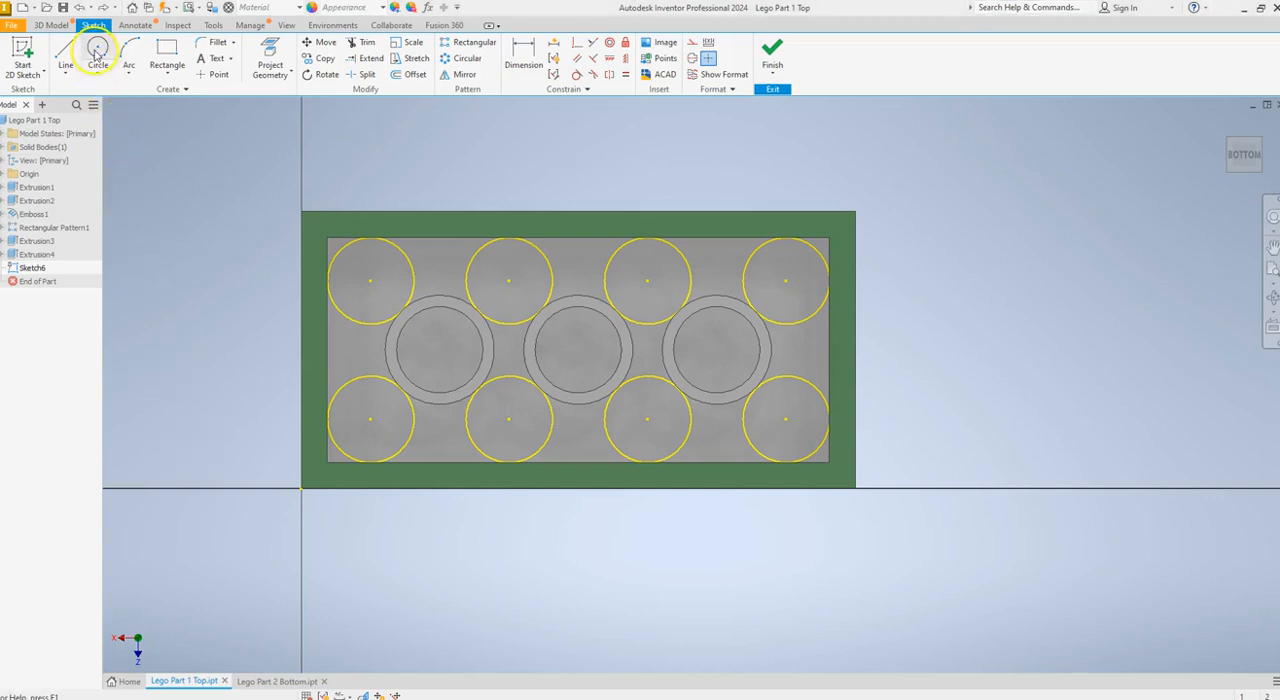
{"action": "left_click", "coordinate": [370, 281]}
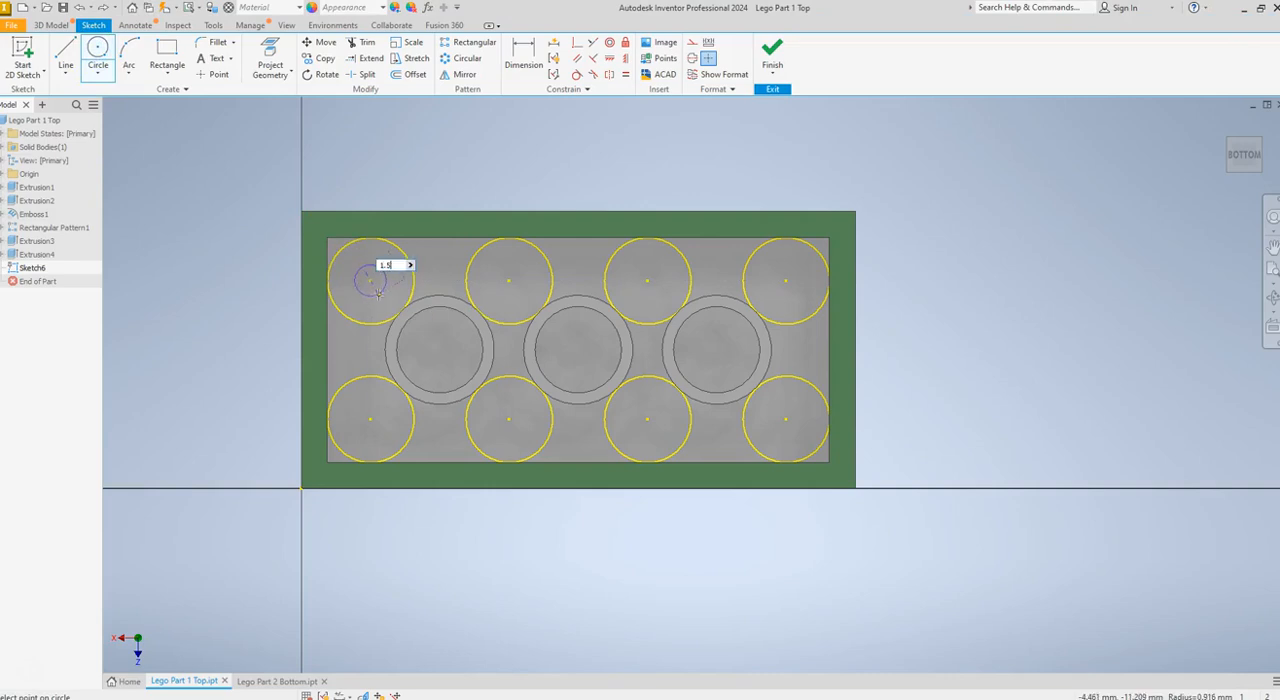
{"action": "key", "text": "Return"}
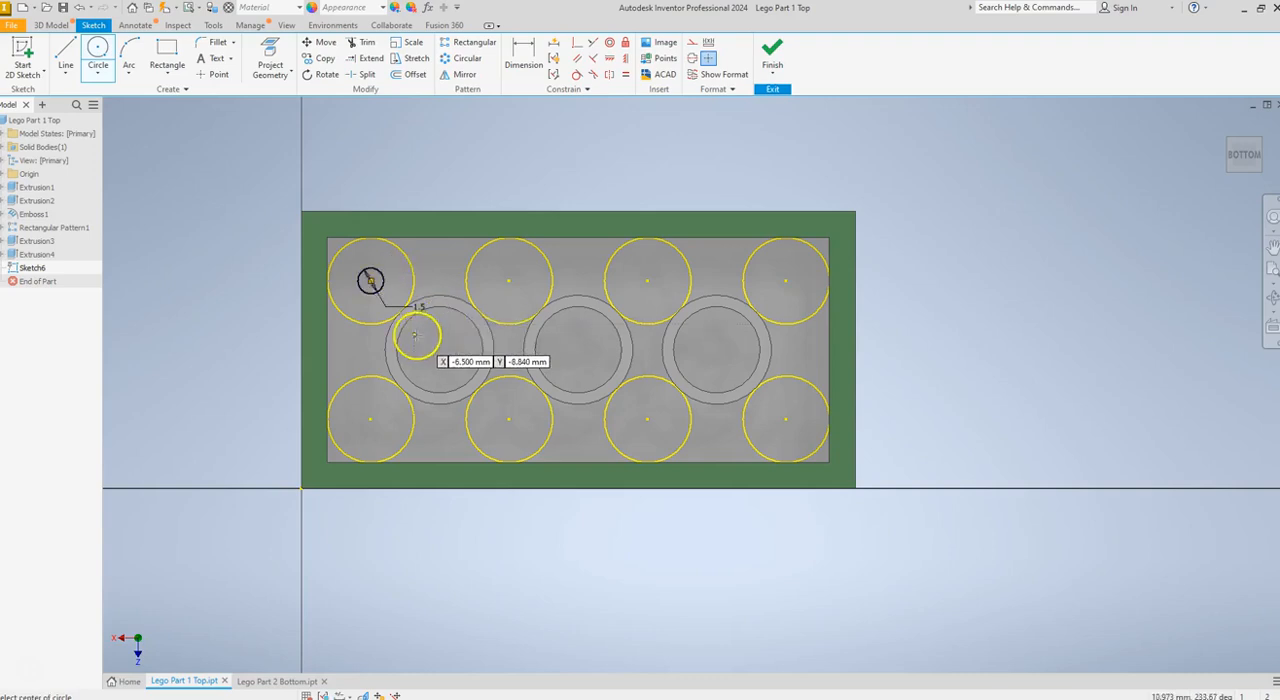
{"action": "key", "text": "Escape"}
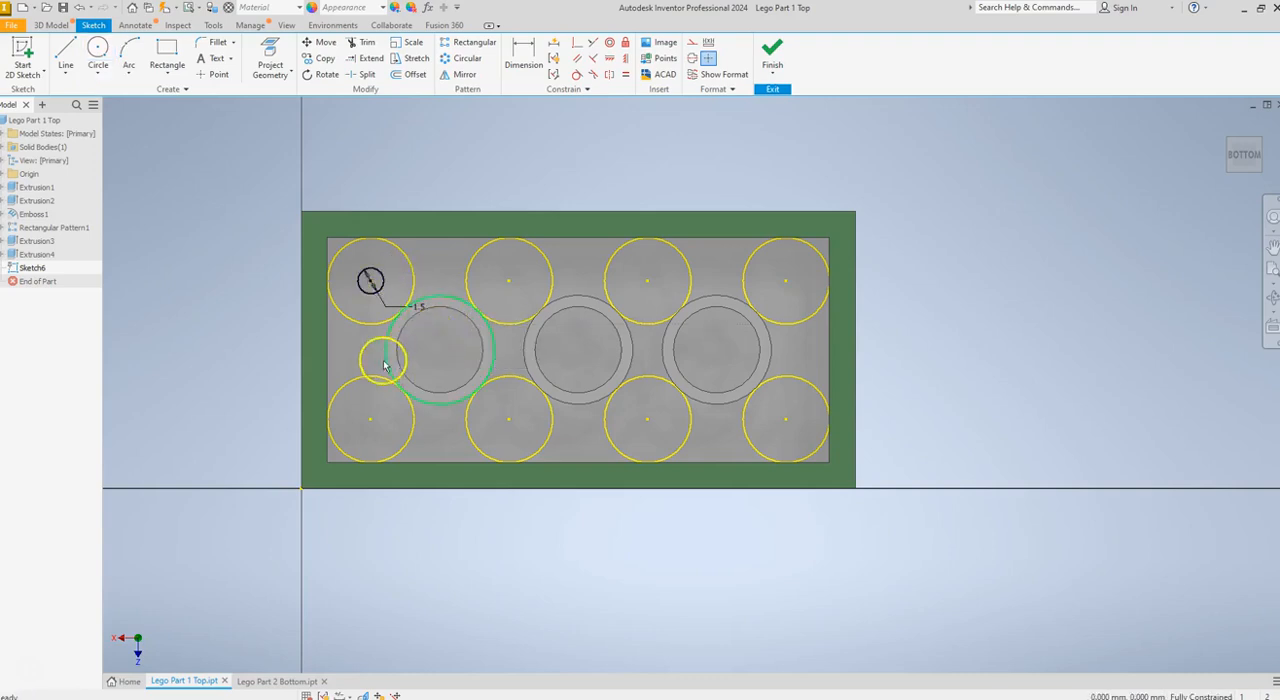
Extrude the small circle as a cut 1.5 mm deep into the cavity floor, using the flipped direction
{"action": "left_click", "coordinate": [51, 25]}
{"action": "left_click", "coordinate": [66, 50]}
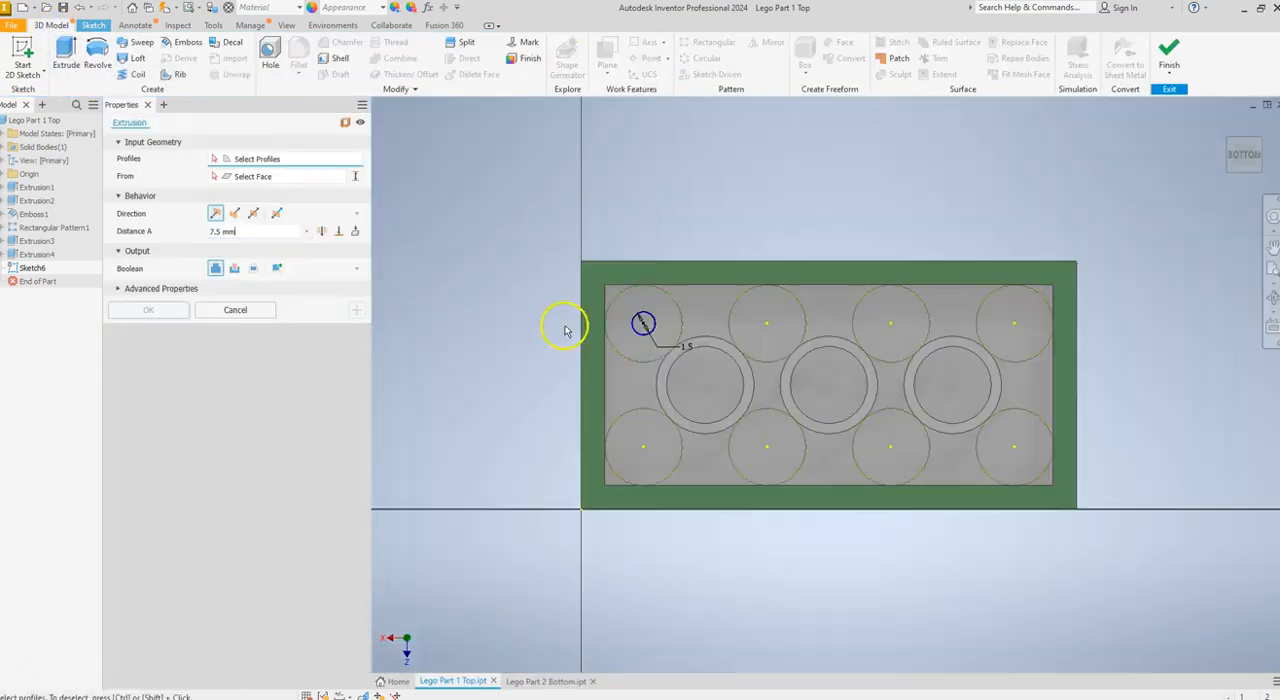
{"action": "left_click", "coordinate": [645, 324]}
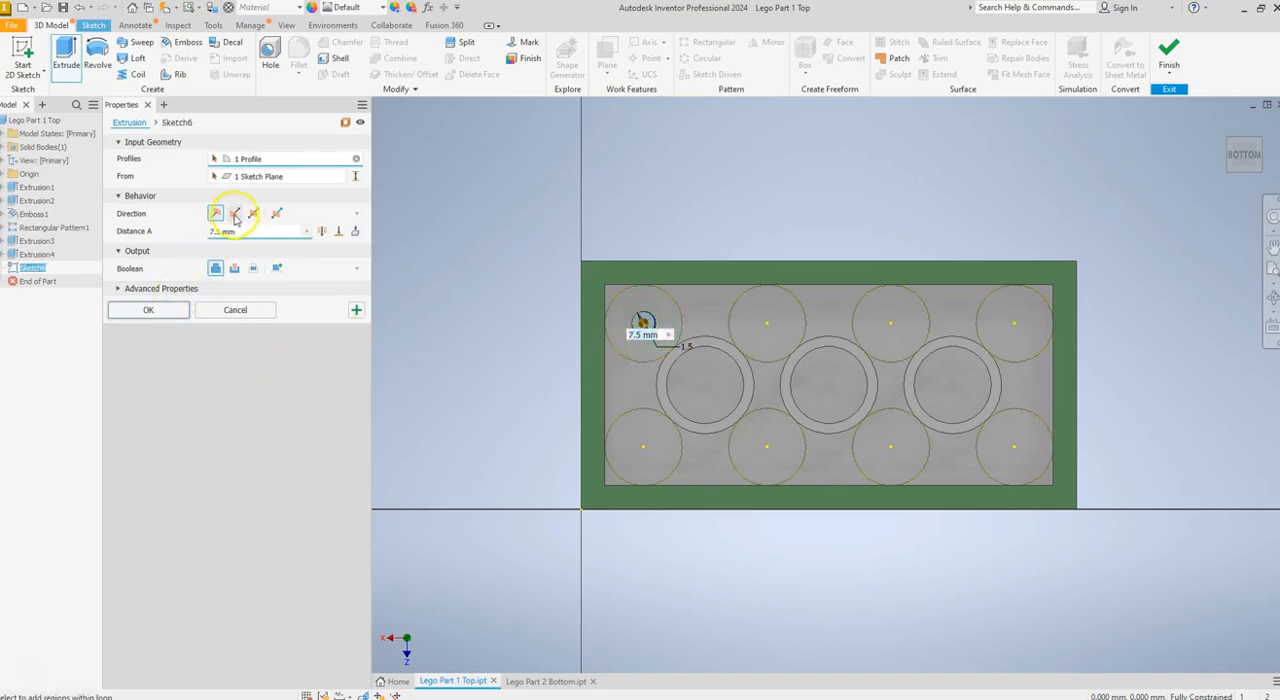
{"action": "left_click", "coordinate": [235, 214]}
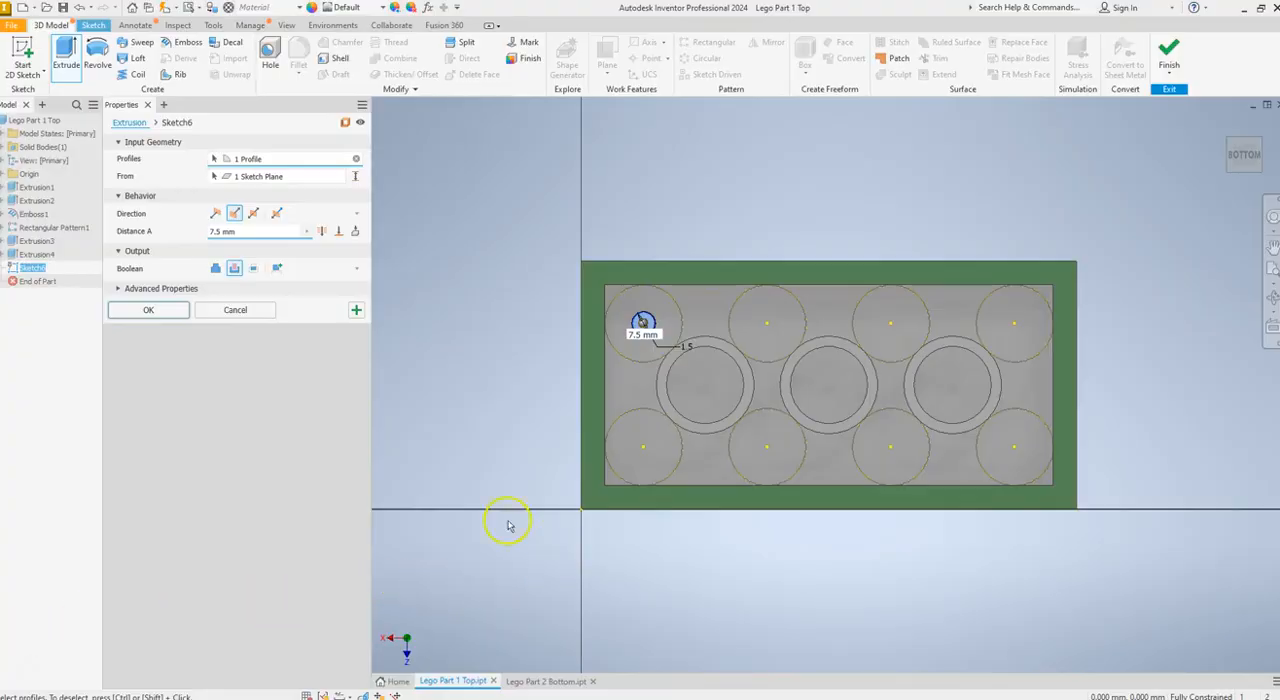
{"action": "left_click_drag", "start_coordinate": [246, 235], "coordinate": [220, 231]}
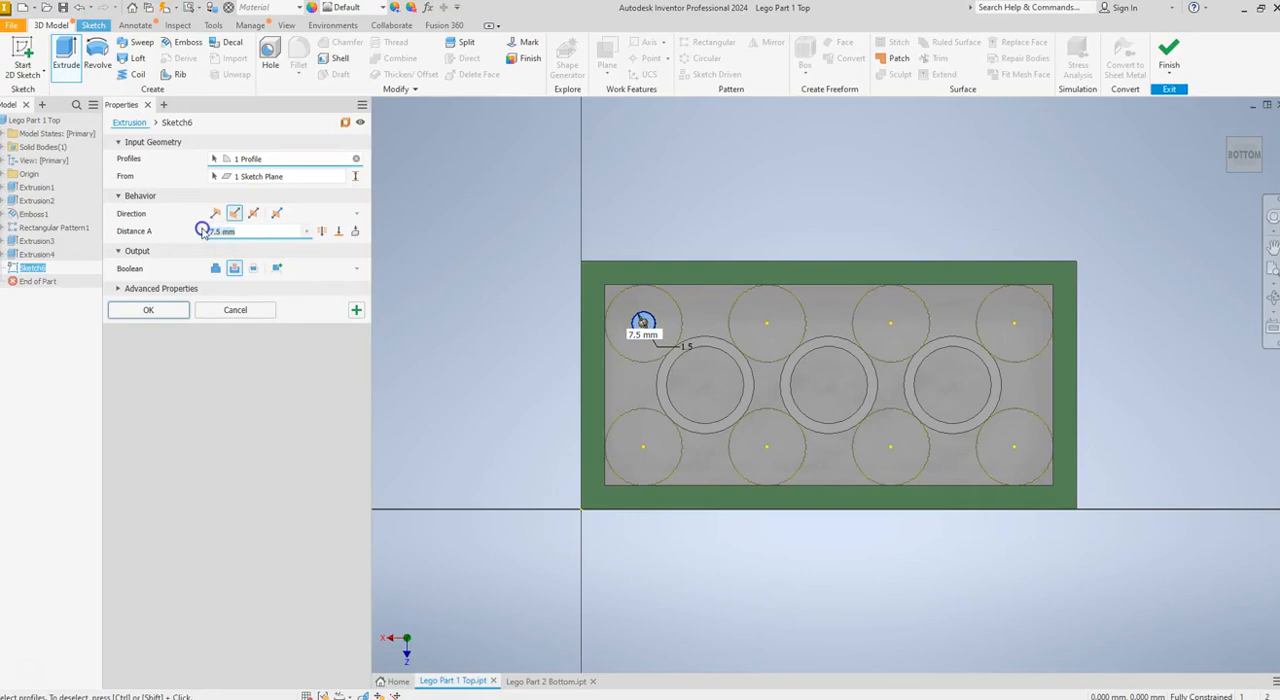
{"action": "type", "text": "1.5"}
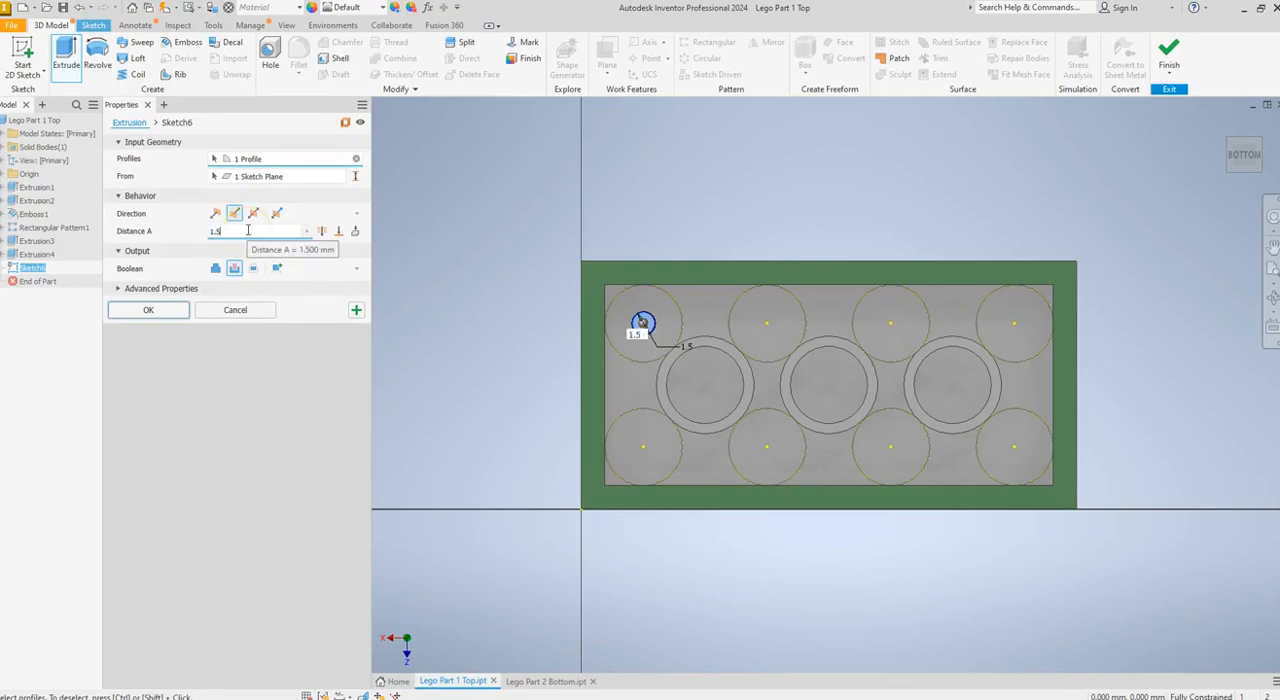
{"action": "left_click", "coordinate": [172, 316]}
Start a rectangular pattern of the small recess with 4 occurrences spaced 8 mm apart along the cavity's long edge
{"action": "left_click", "coordinate": [928, 290]}
{"action": "left_click", "coordinate": [1213, 163]}
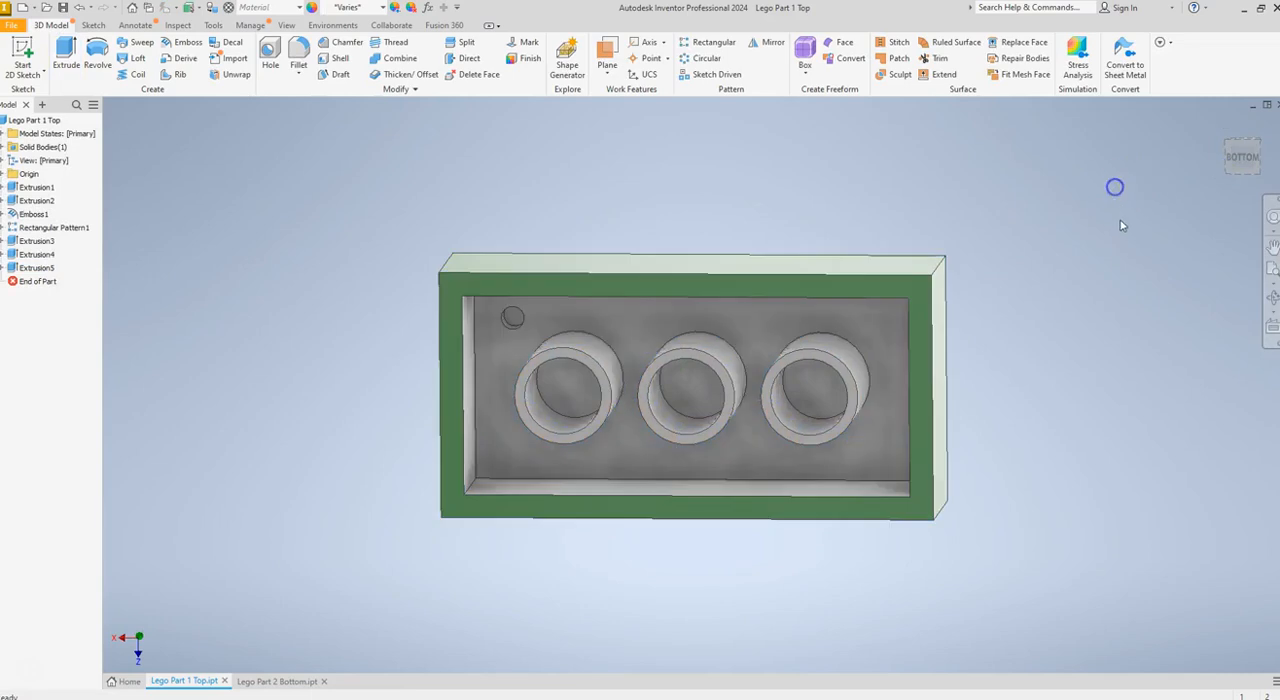
{"action": "left_click", "coordinate": [1243, 157]}
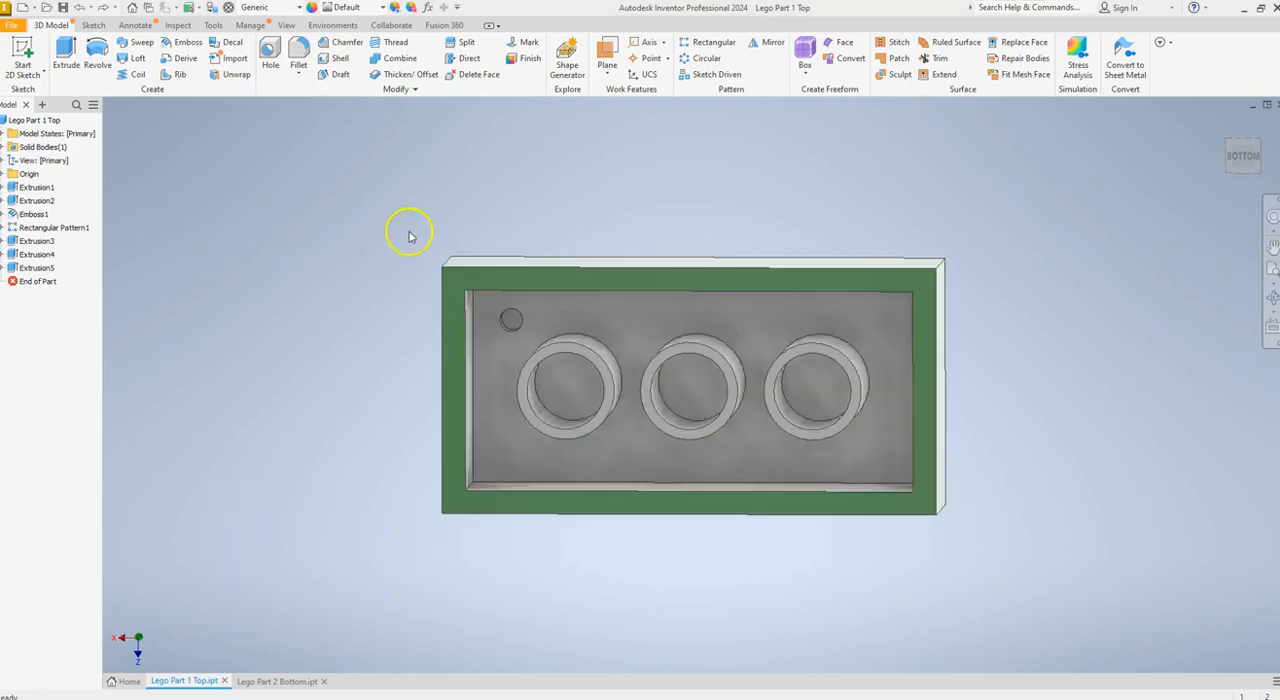
{"action": "left_click", "coordinate": [718, 46]}
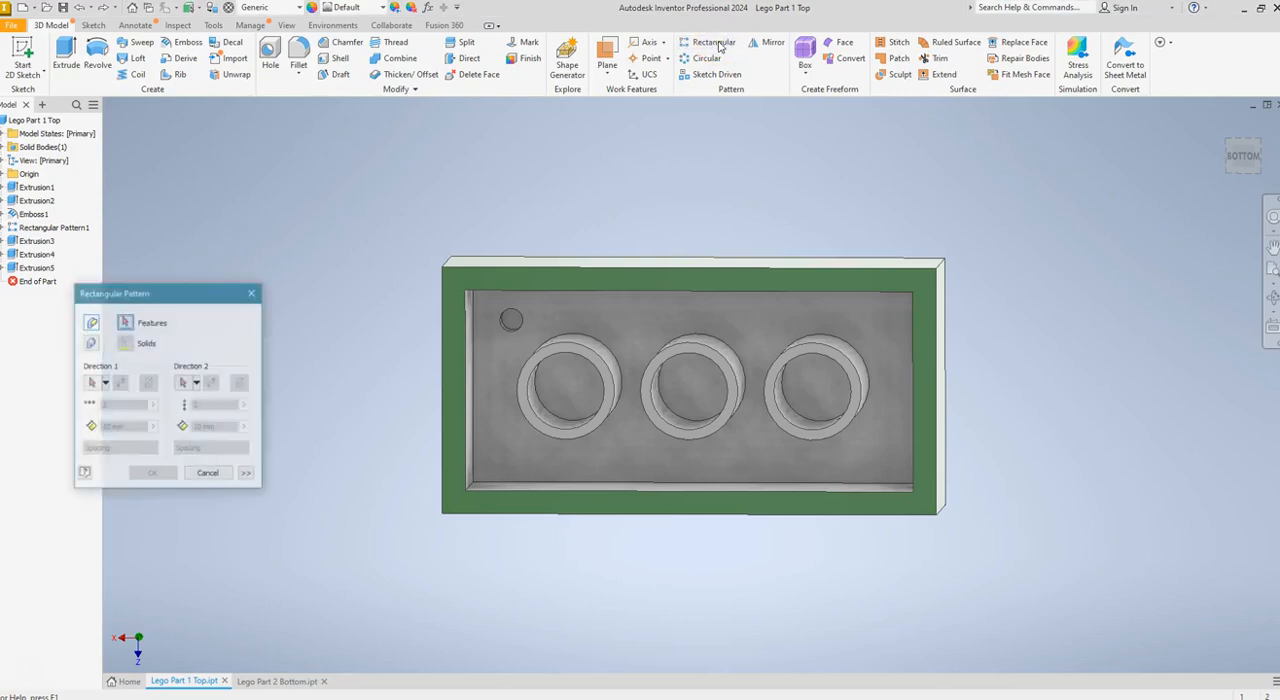
{"action": "left_click", "coordinate": [511, 324]}
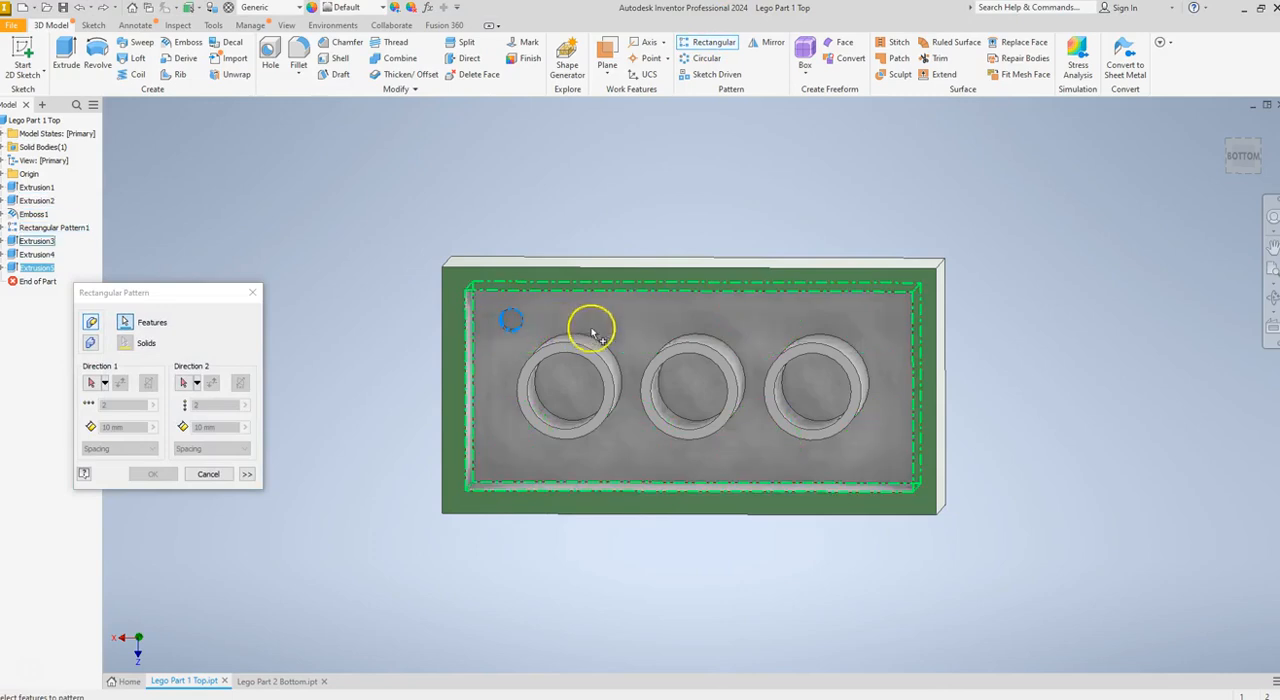
{"action": "left_click", "coordinate": [91, 384]}
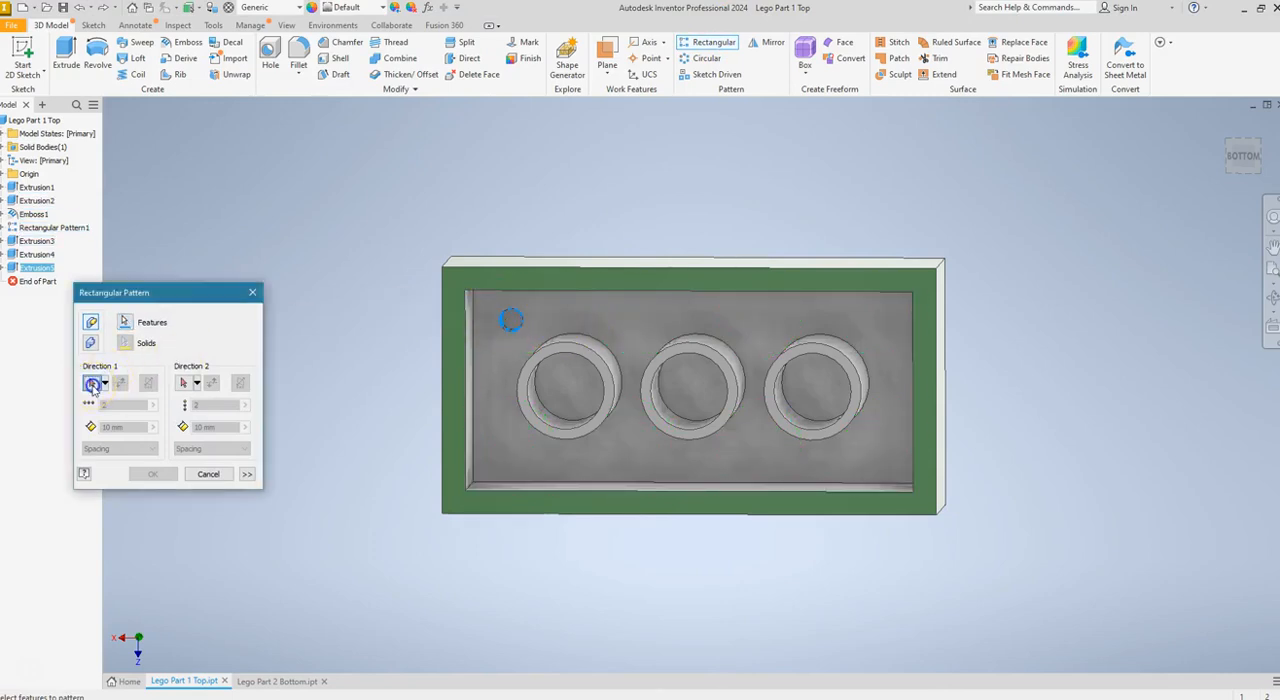
{"action": "left_click", "coordinate": [557, 296]}
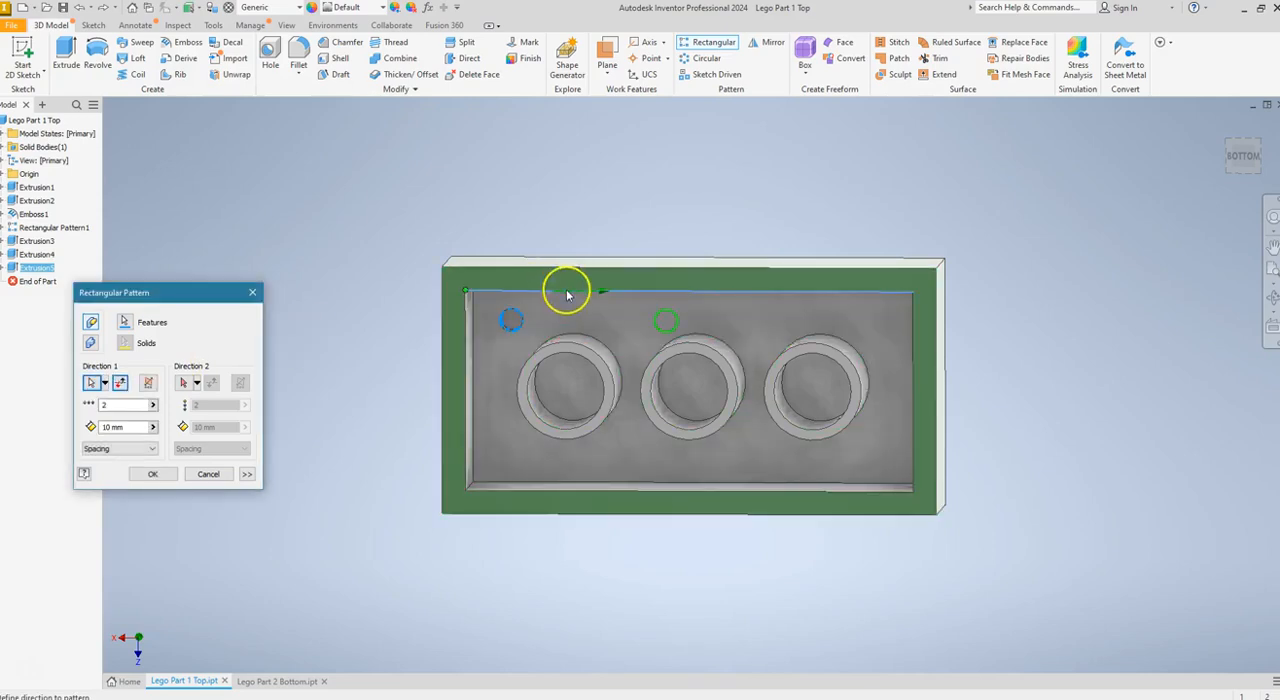
{"action": "double_click", "coordinate": [110, 404]}
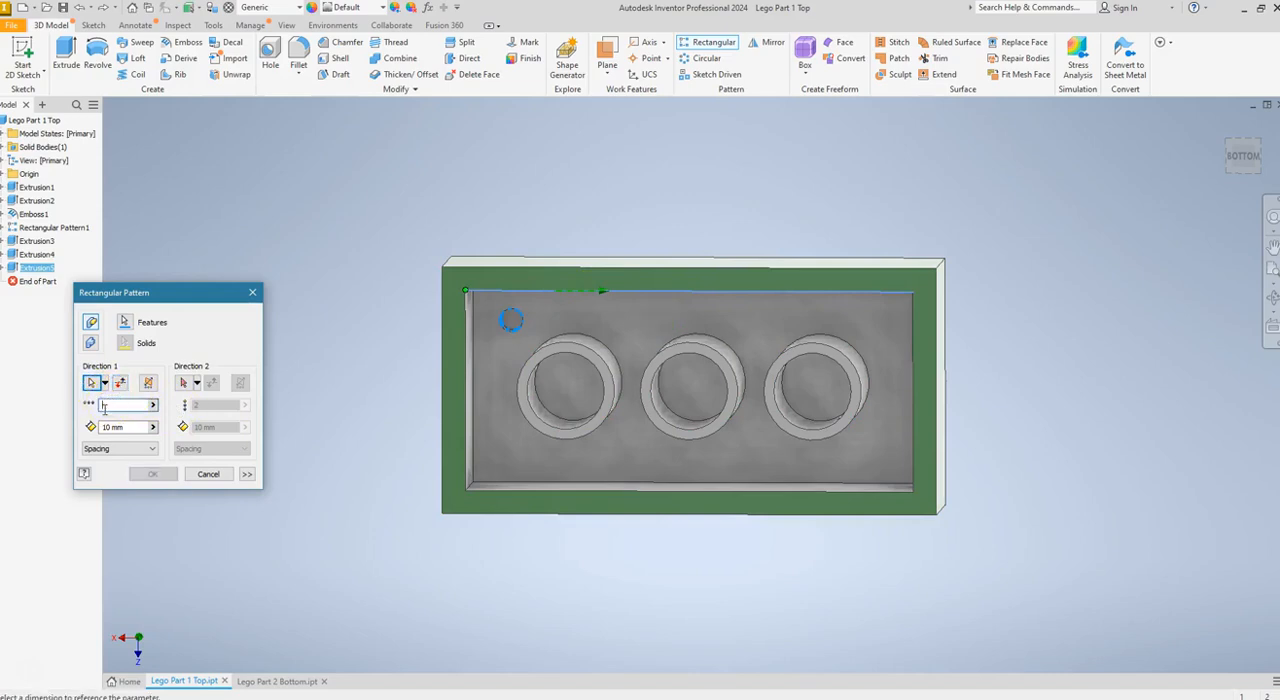
{"action": "type", "text": "4"}
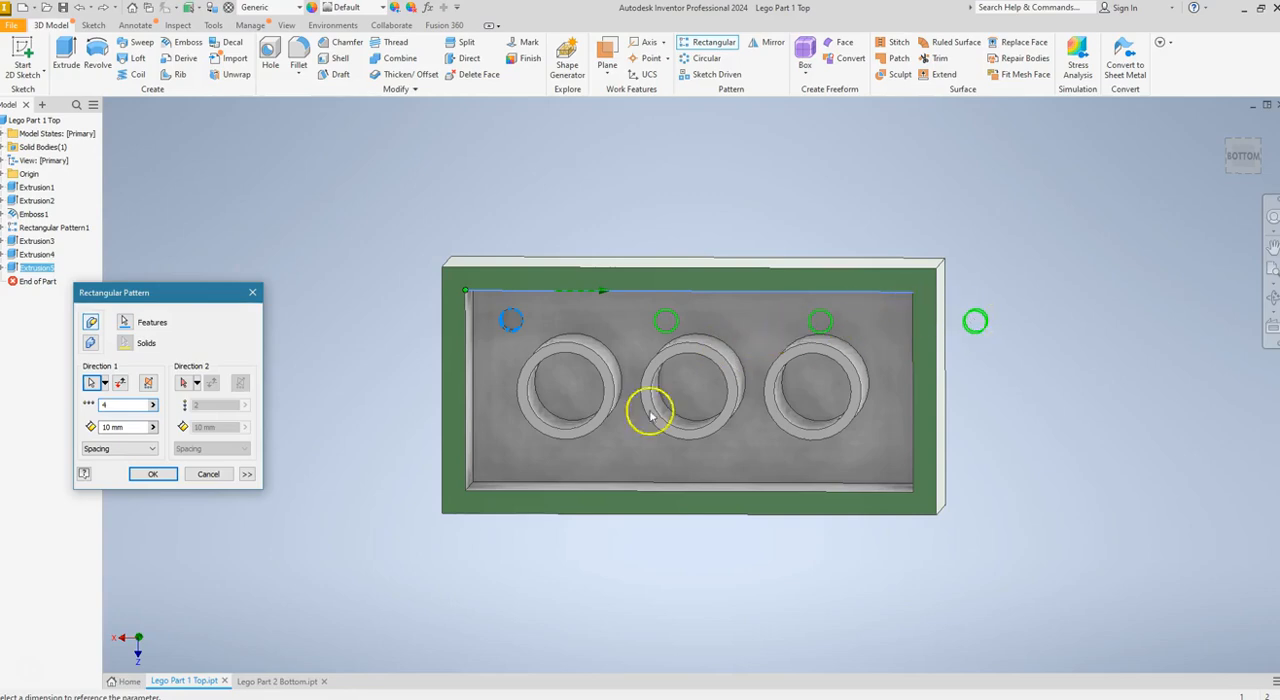
{"action": "left_click", "coordinate": [110, 427]}
{"action": "key", "text": "Delete"}
{"action": "key", "text": "Delete"}
{"action": "key", "text": "Delete"}
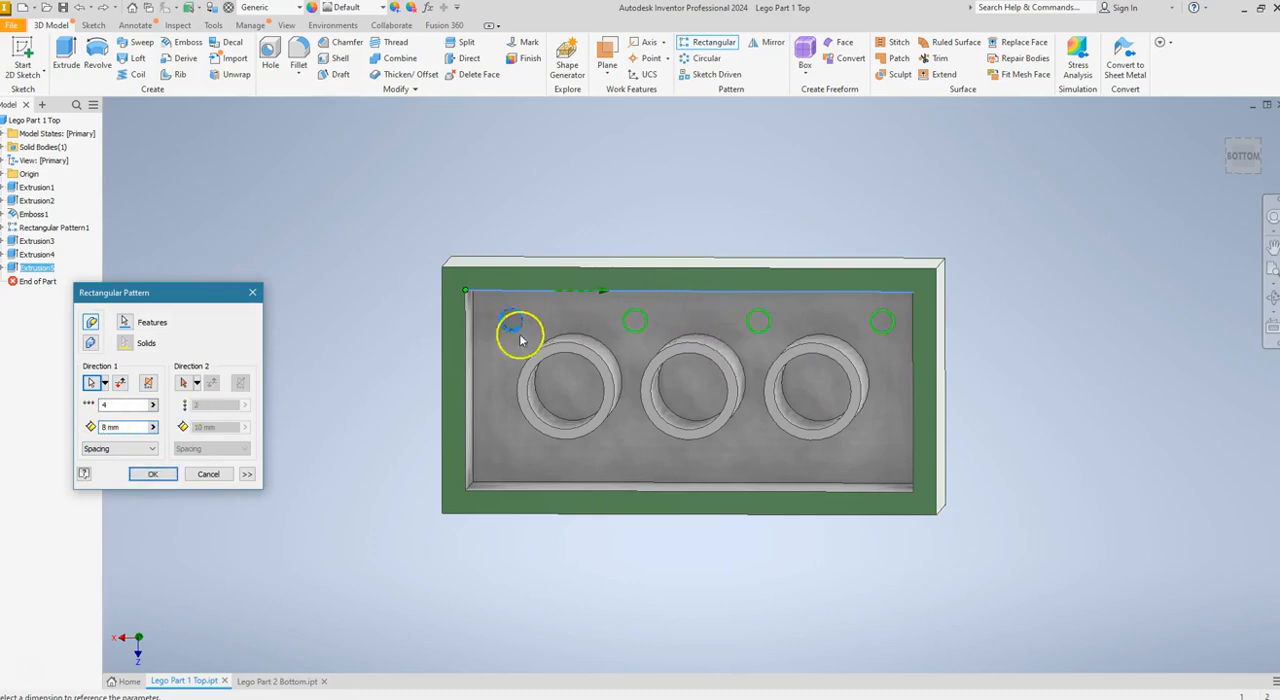
Add a second pattern direction along the cavity's short edge, flipped into the brick, with 2 rows spaced 8 mm, and create the pattern
{"action": "left_click", "coordinate": [185, 384]}
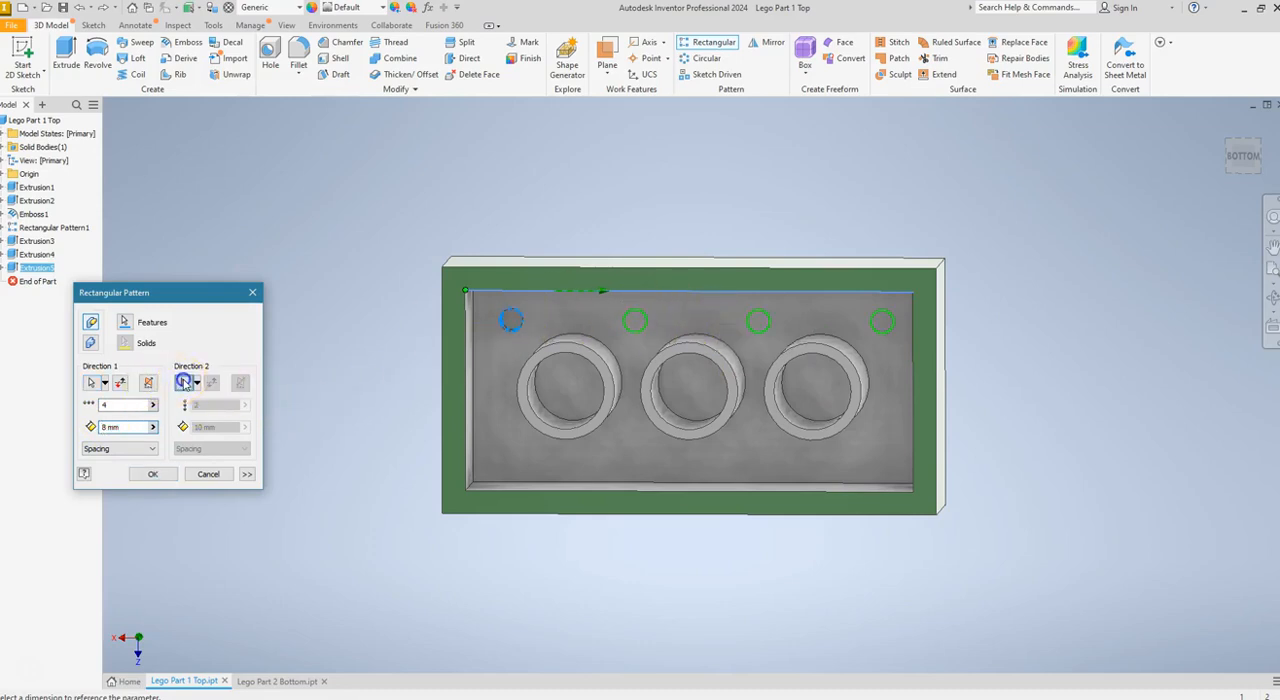
{"action": "left_click", "coordinate": [466, 380]}
{"action": "left_click", "coordinate": [460, 329]}
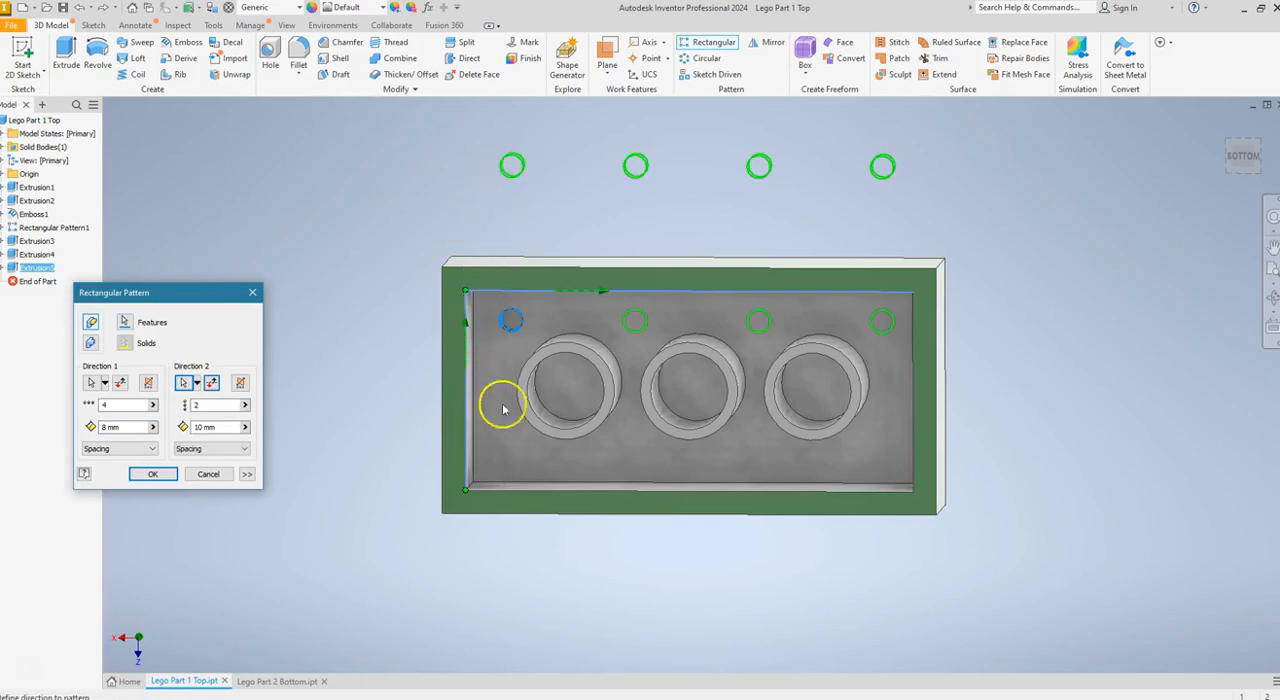
{"action": "left_click", "coordinate": [213, 388]}
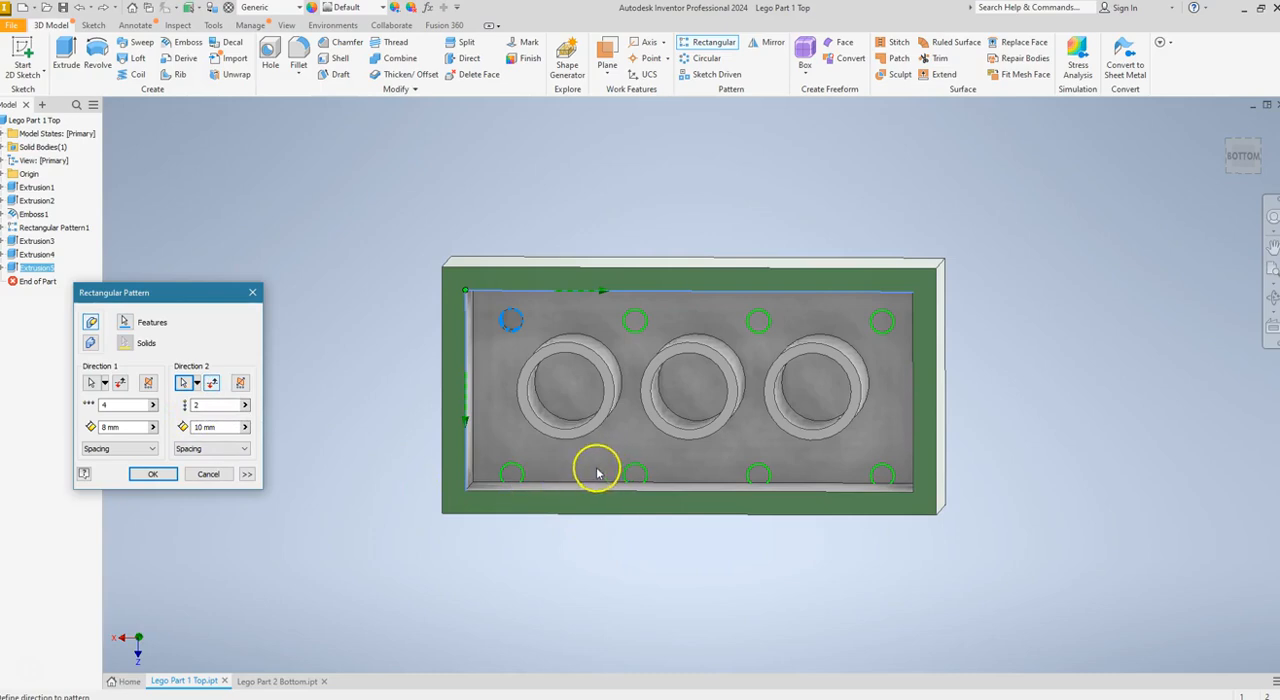
{"action": "left_click", "coordinate": [204, 428]}
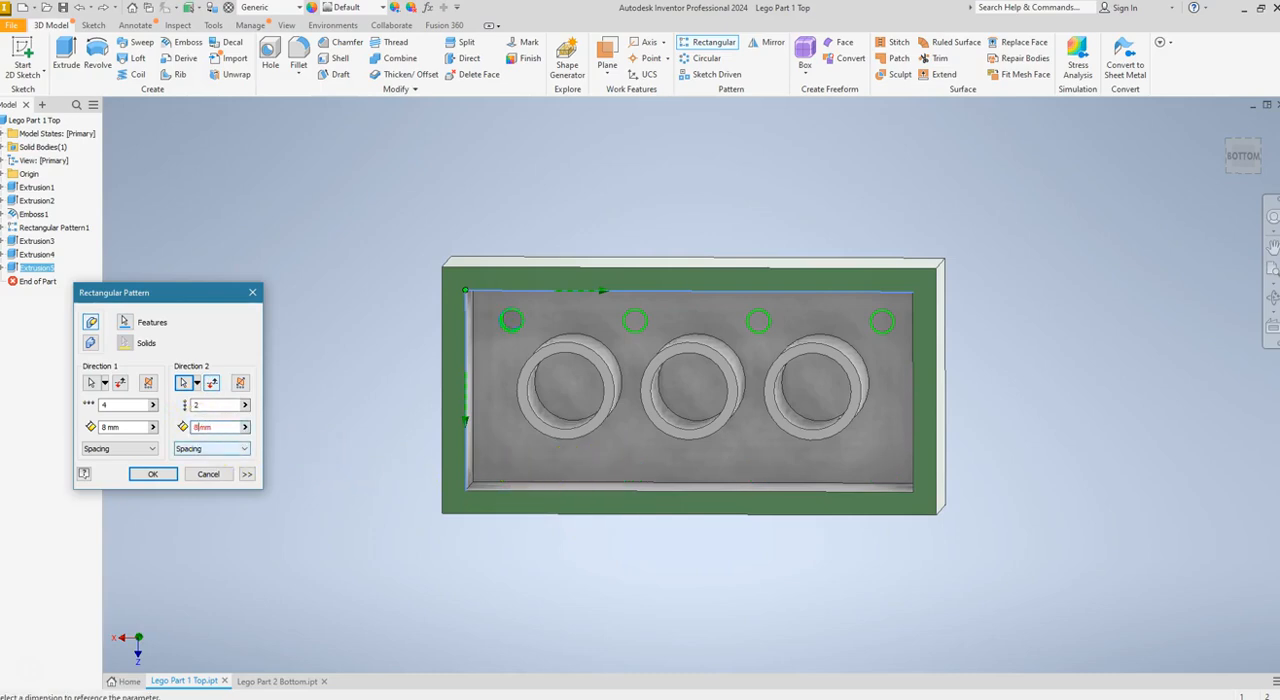
{"action": "left_click", "coordinate": [152, 474]}
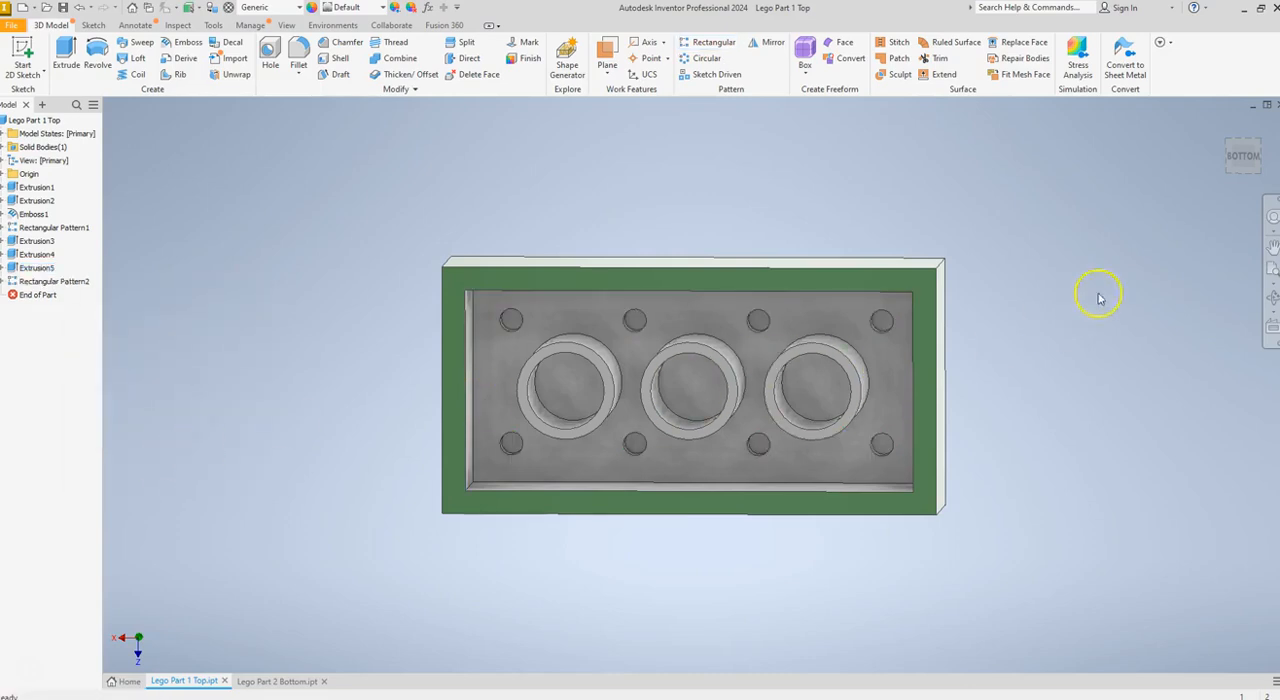
Apply the Smooth - Dark Forest Green appearance to all faces of the brick, including the cavity, tubes and recesses
{"action": "left_click_drag", "start_coordinate": [1236, 154], "coordinate": [1222, 162]}
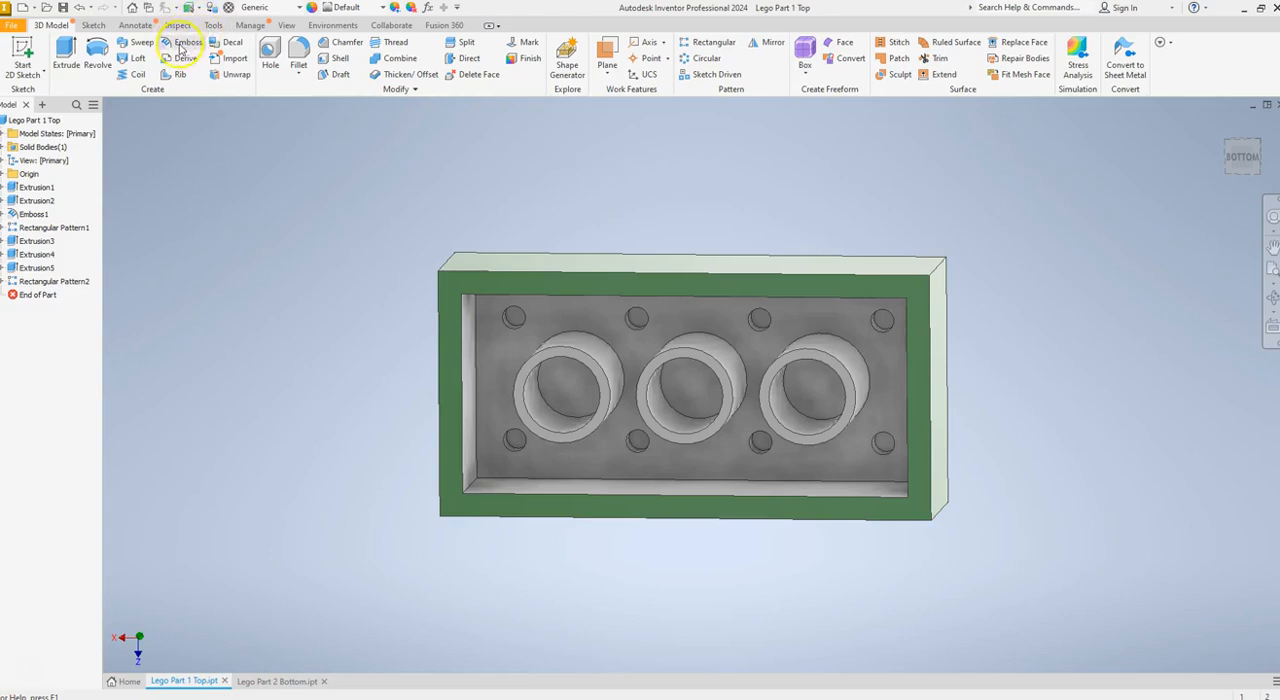
{"action": "left_click", "coordinate": [214, 26]}
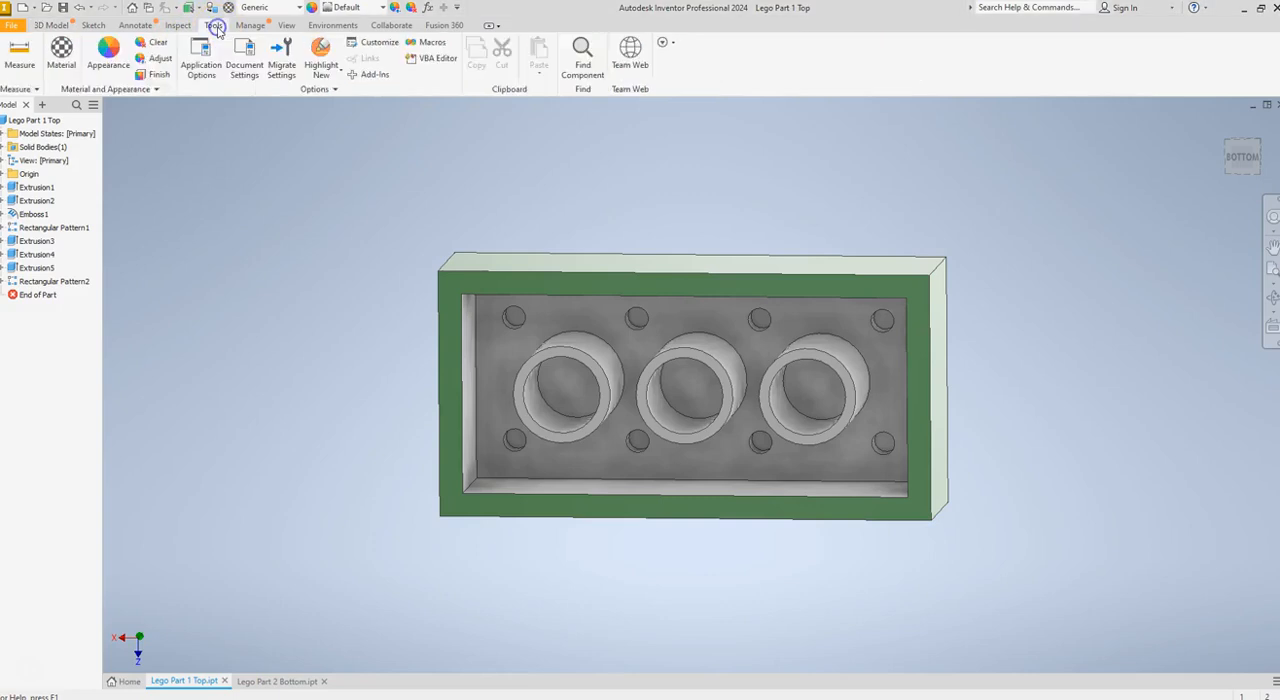
{"action": "left_click", "coordinate": [108, 48]}
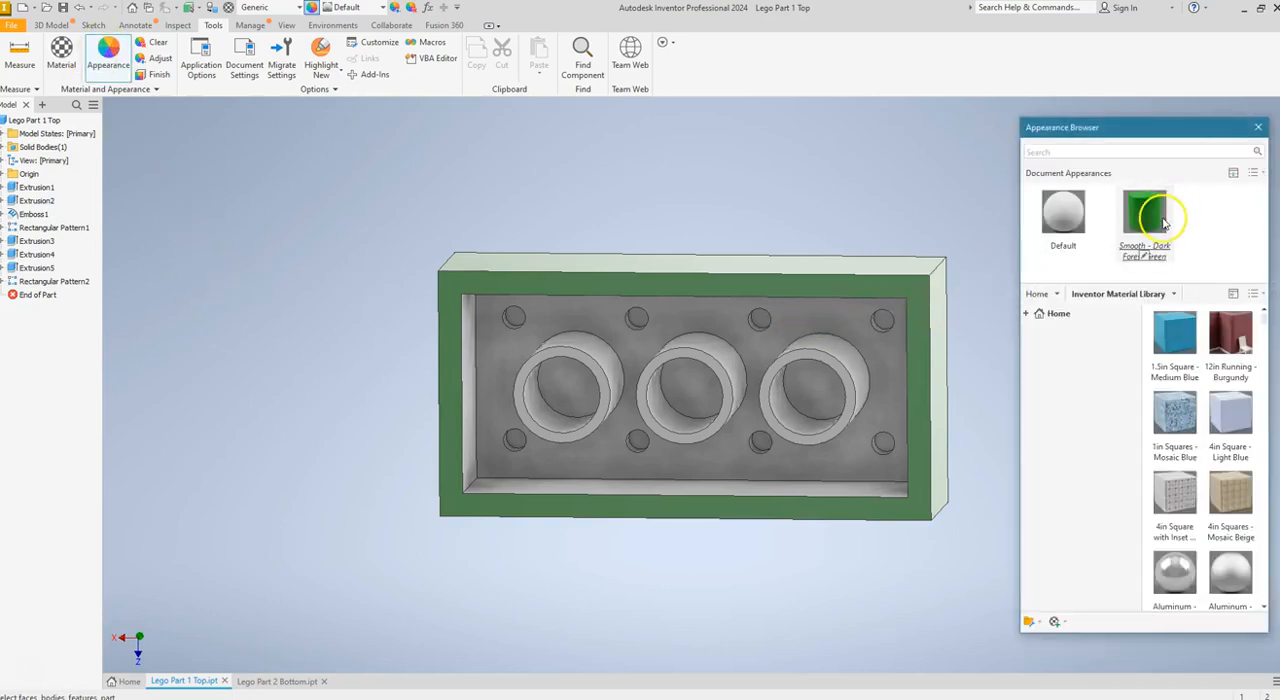
{"action": "mouse_move", "coordinate": [398, 212]}
{"action": "left_mouse_down"}
{"action": "mouse_move", "coordinate": [431, 251]}
{"action": "mouse_move", "coordinate": [745, 438]}
{"action": "left_mouse_up"}
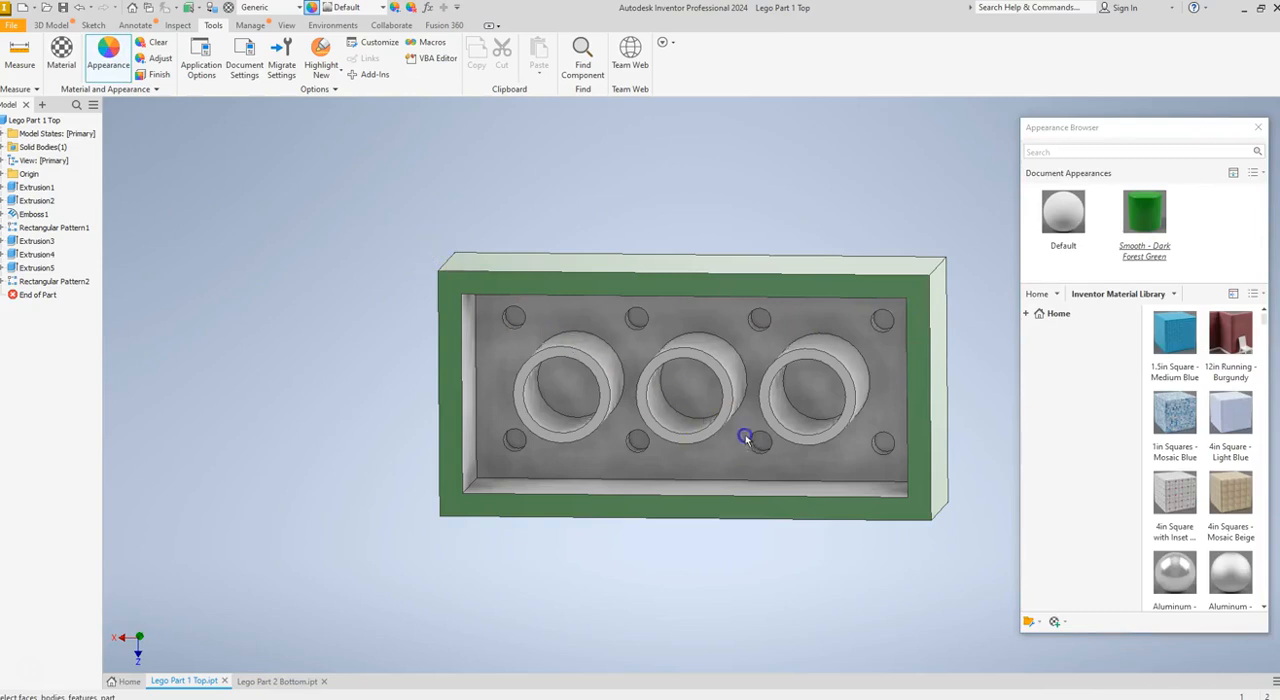
{"action": "left_click_drag", "start_coordinate": [903, 459], "coordinate": [904, 460]}
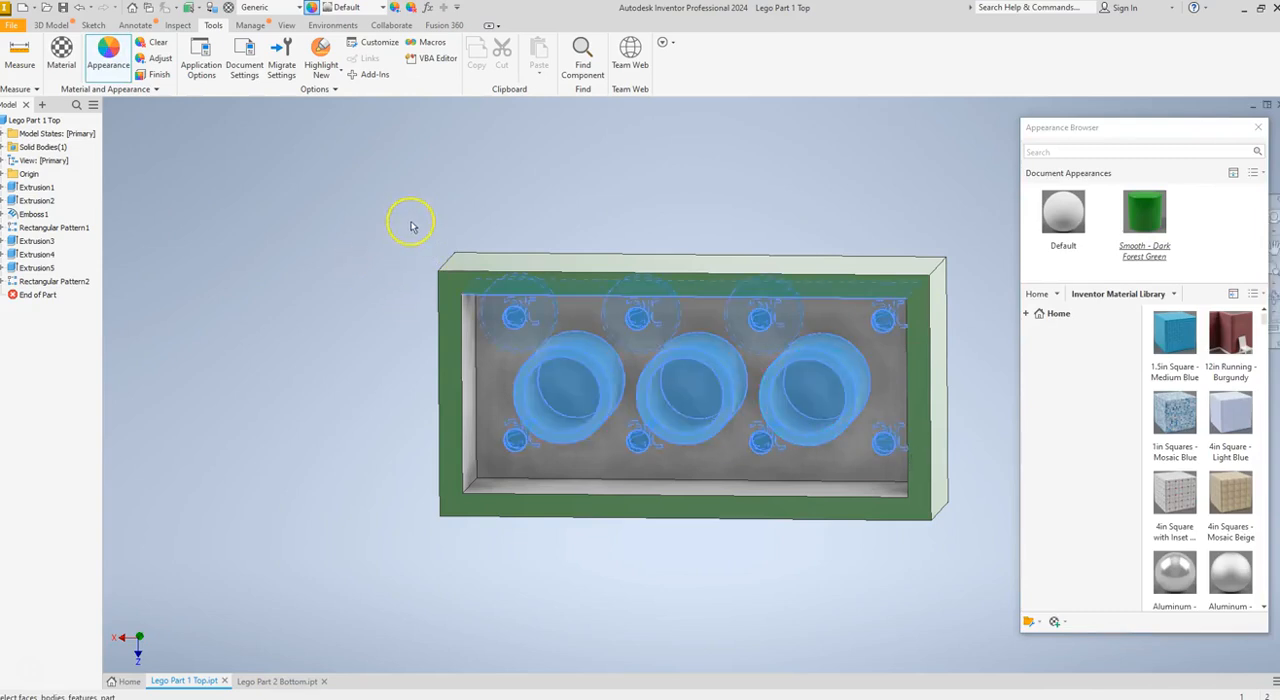
{"action": "left_click", "coordinate": [897, 241]}
{"action": "left_click_drag", "start_coordinate": [414, 228], "coordinate": [987, 557]}
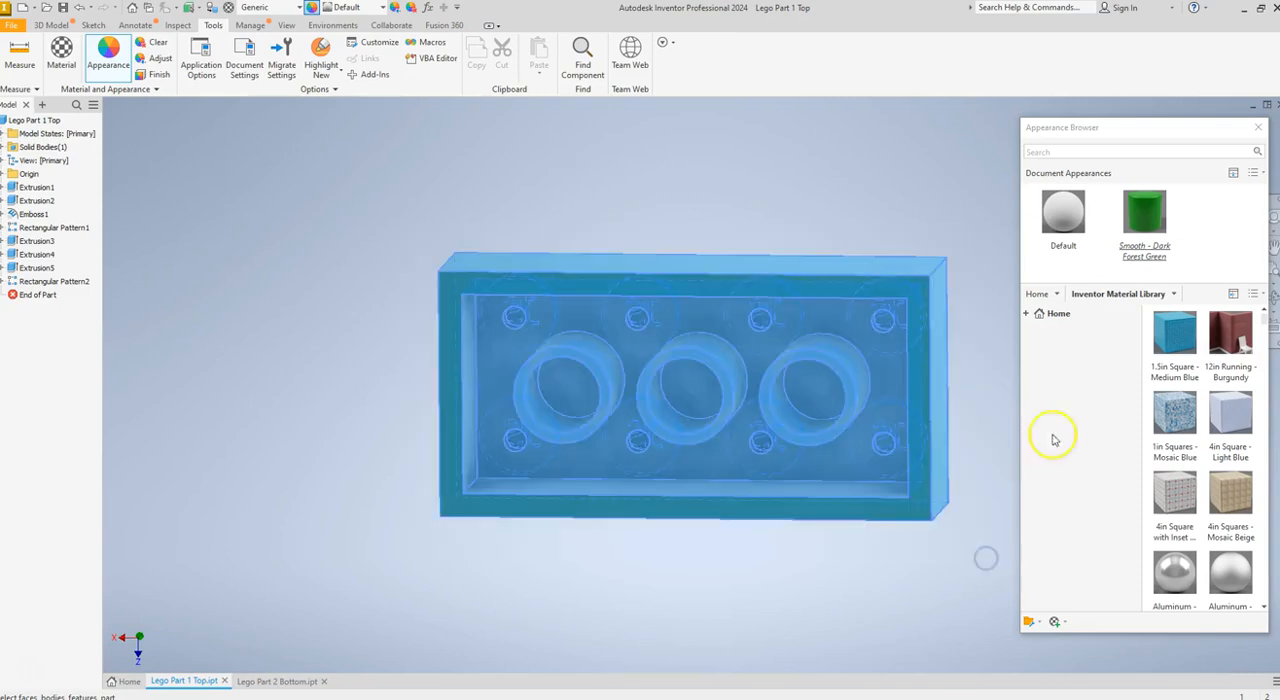
{"action": "left_click", "coordinate": [1145, 212]}
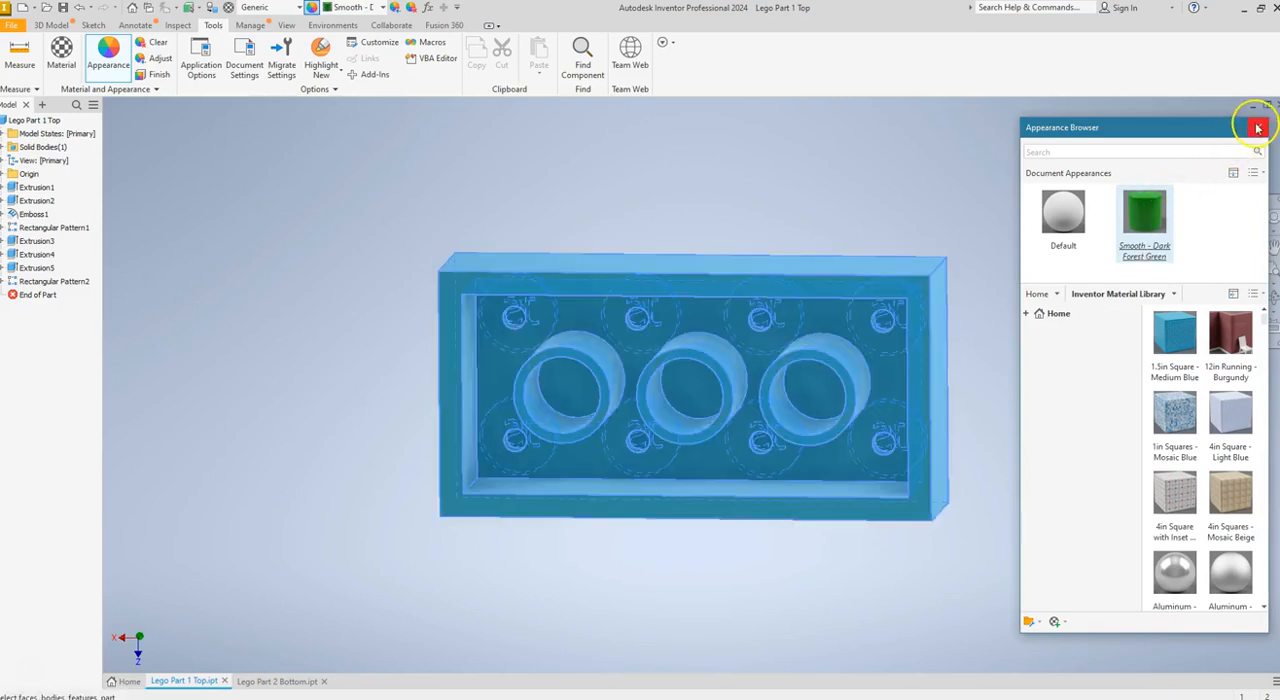
{"action": "left_click", "coordinate": [890, 191]}
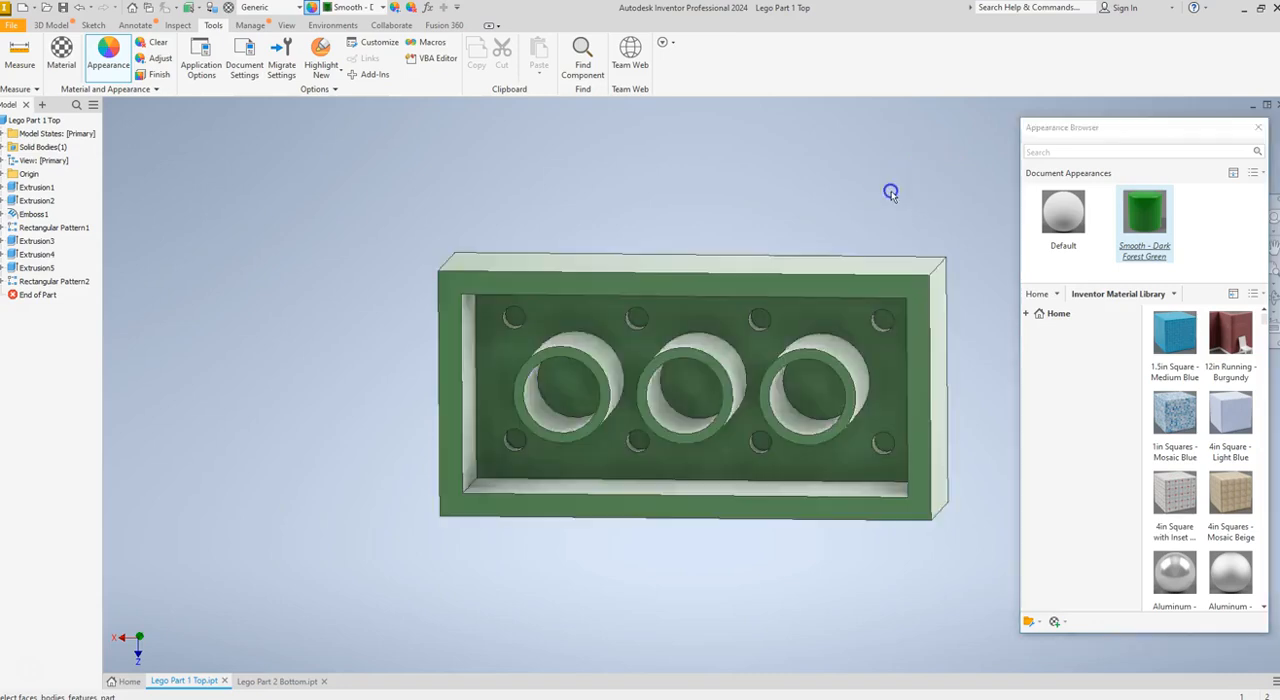
{"action": "left_click", "coordinate": [1257, 129]}
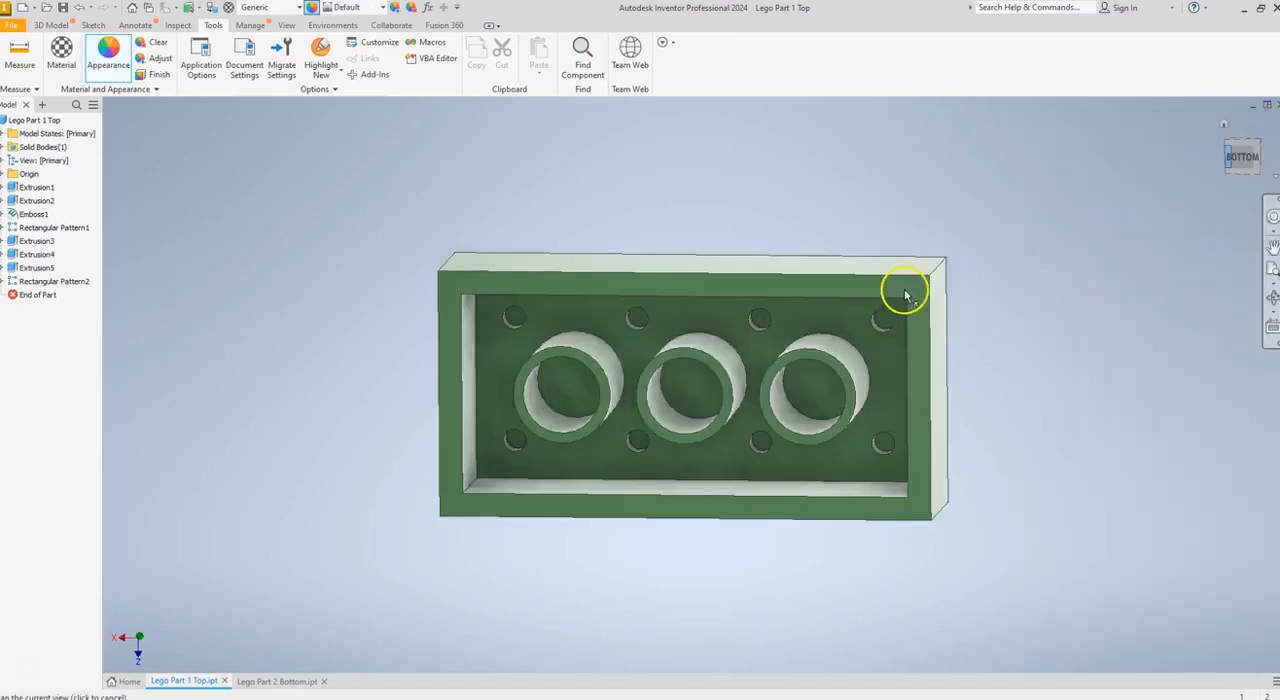
Inspect the recoloured brick from the underside and from its home view
{"action": "left_click_drag", "start_coordinate": [912, 287], "coordinate": [863, 357]}
{"action": "left_click", "coordinate": [980, 291]}
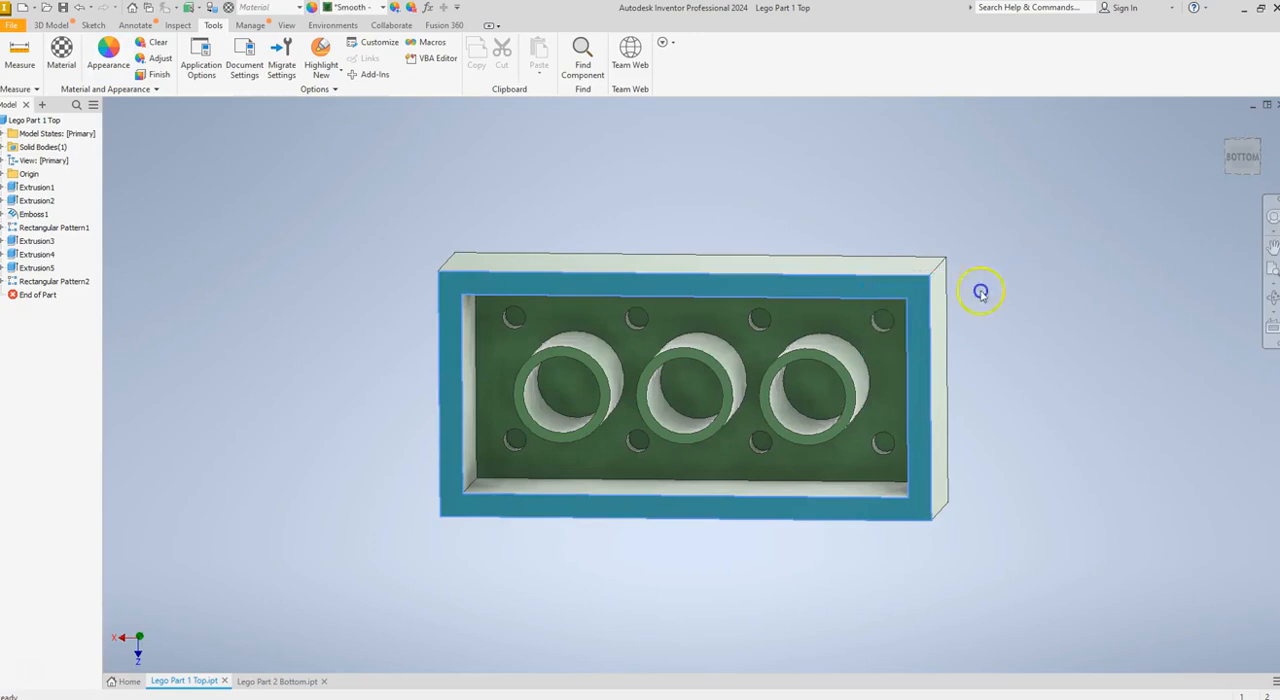
{"action": "left_click", "coordinate": [1244, 159]}
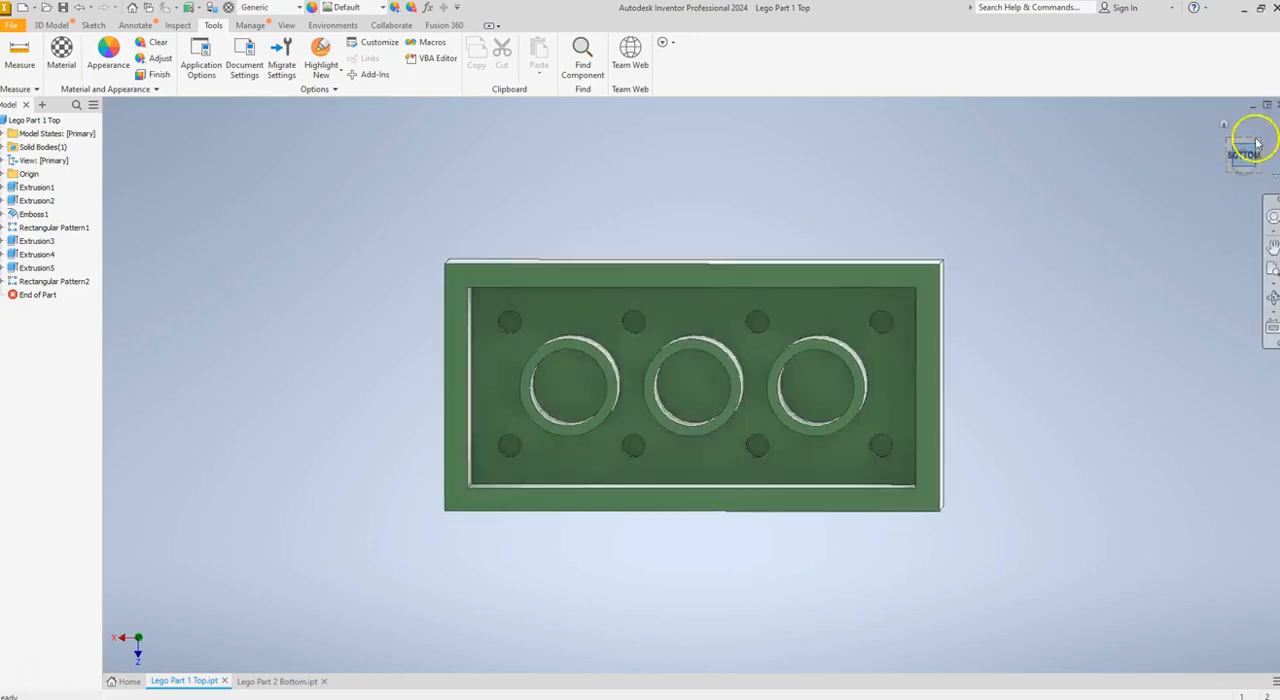
{"action": "mouse_move", "coordinate": [1248, 155]}
{"action": "left_mouse_down"}
{"action": "mouse_move", "coordinate": [1211, 179]}
{"action": "mouse_move", "coordinate": [1129, 323]}
{"action": "mouse_move", "coordinate": [1101, 411]}
{"action": "left_mouse_up"}
{"action": "left_click", "coordinate": [1232, 110]}
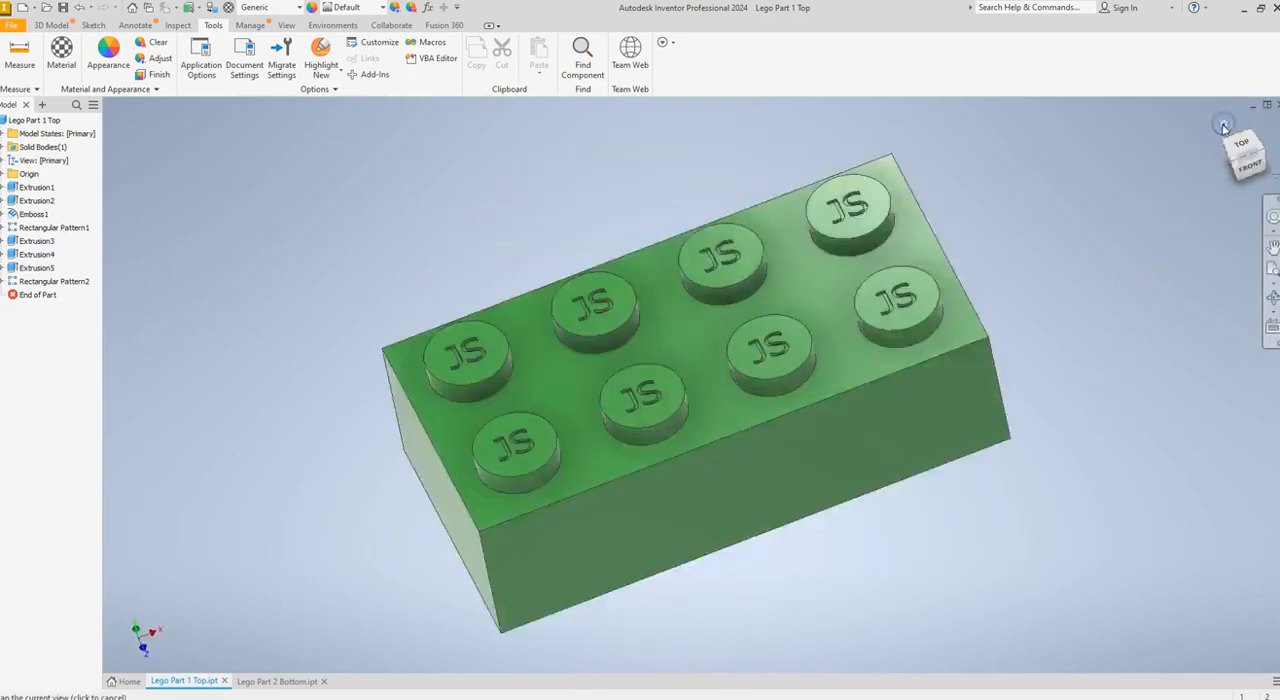